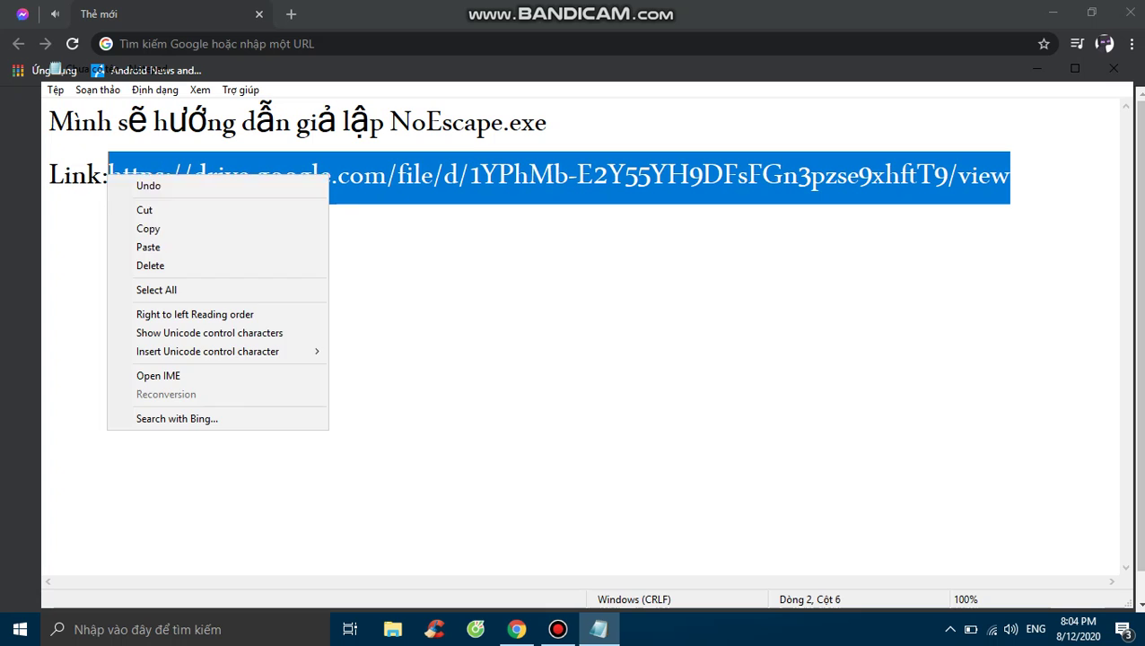
# Step: Copy the selected Google Drive link from Notepad, minimize it, and open the link in Chrome
pyautogui.click(134, 227)
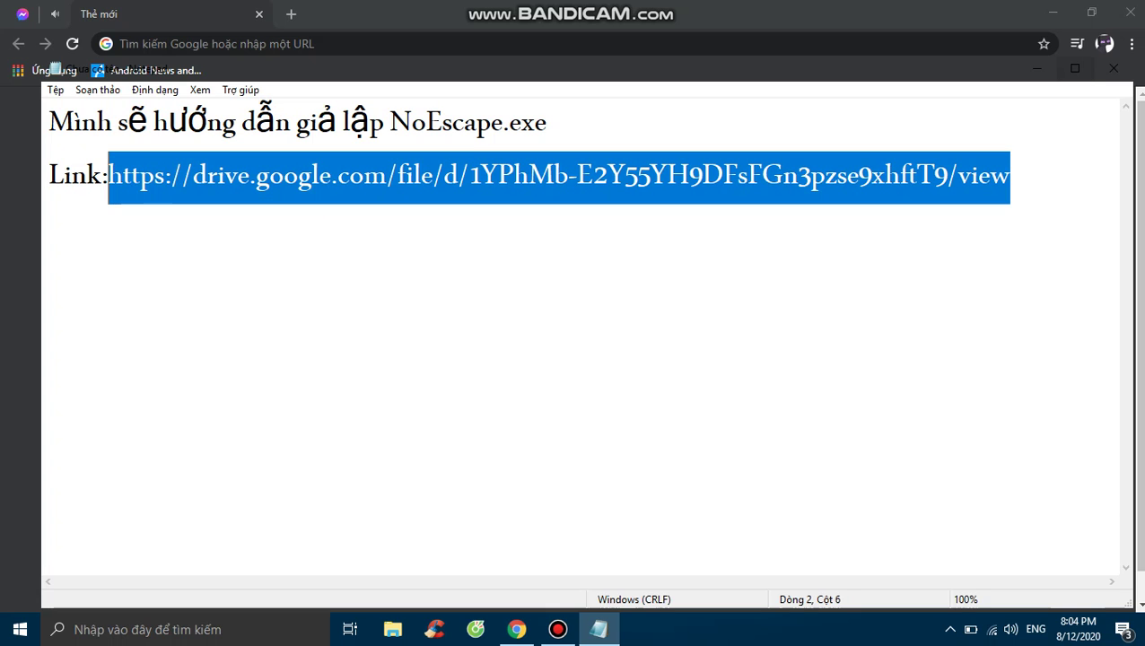
pyautogui.click(1036, 68)
pyautogui.rightClick(897, 43)
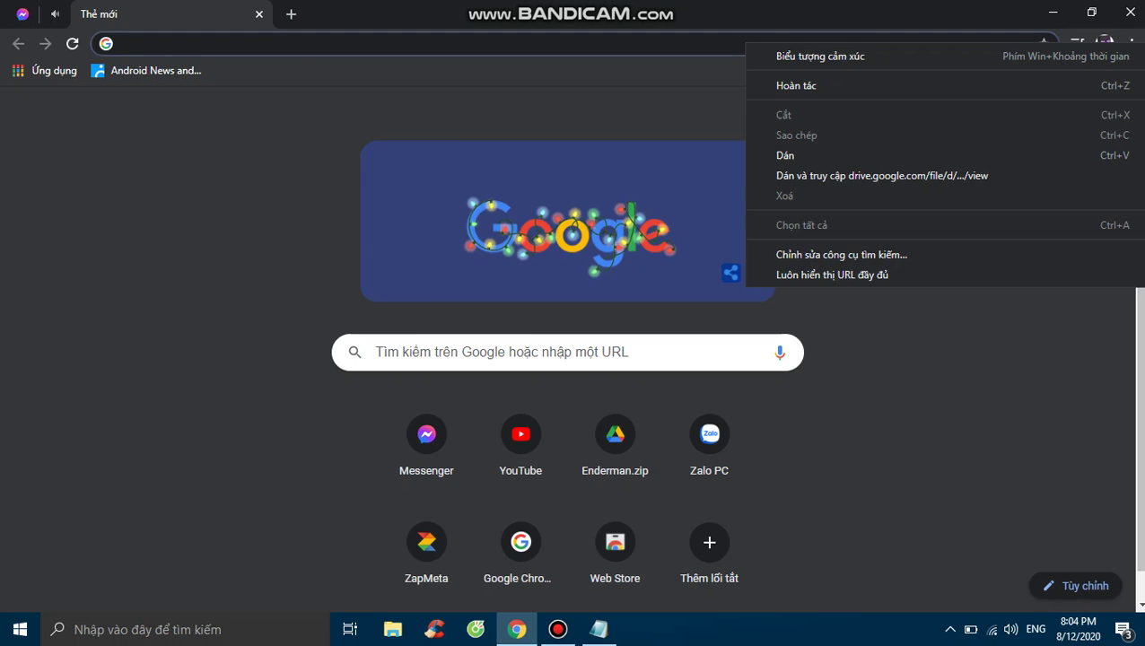
pyautogui.click(807, 175)
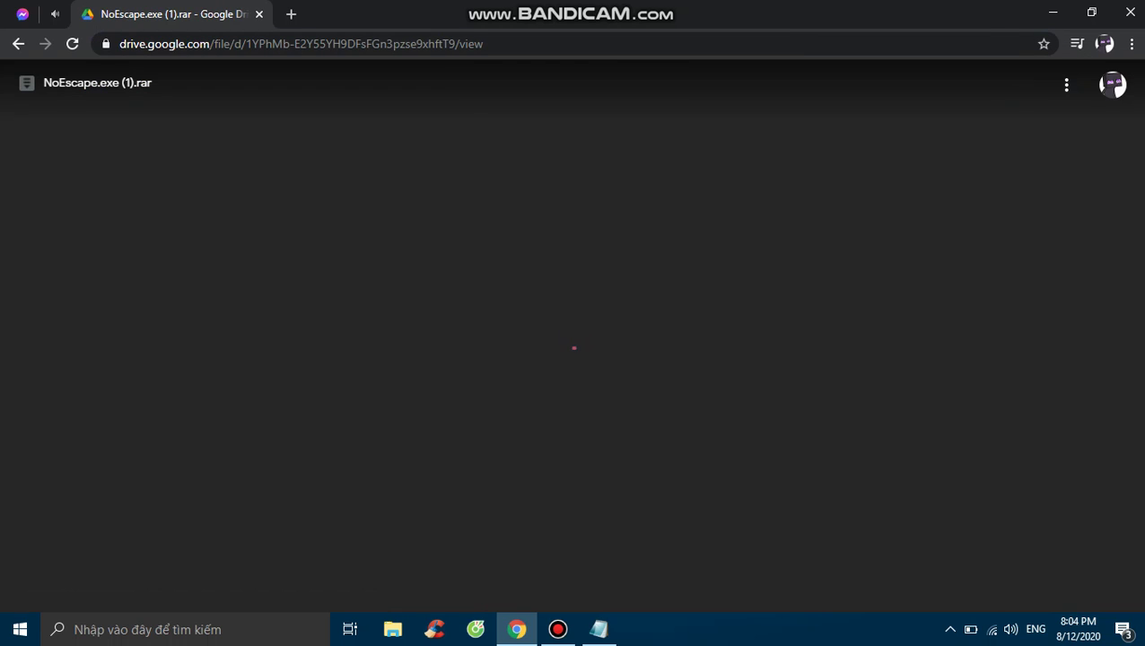
pyautogui.moveTo(44, 82); pyautogui.dragTo(130, 83)
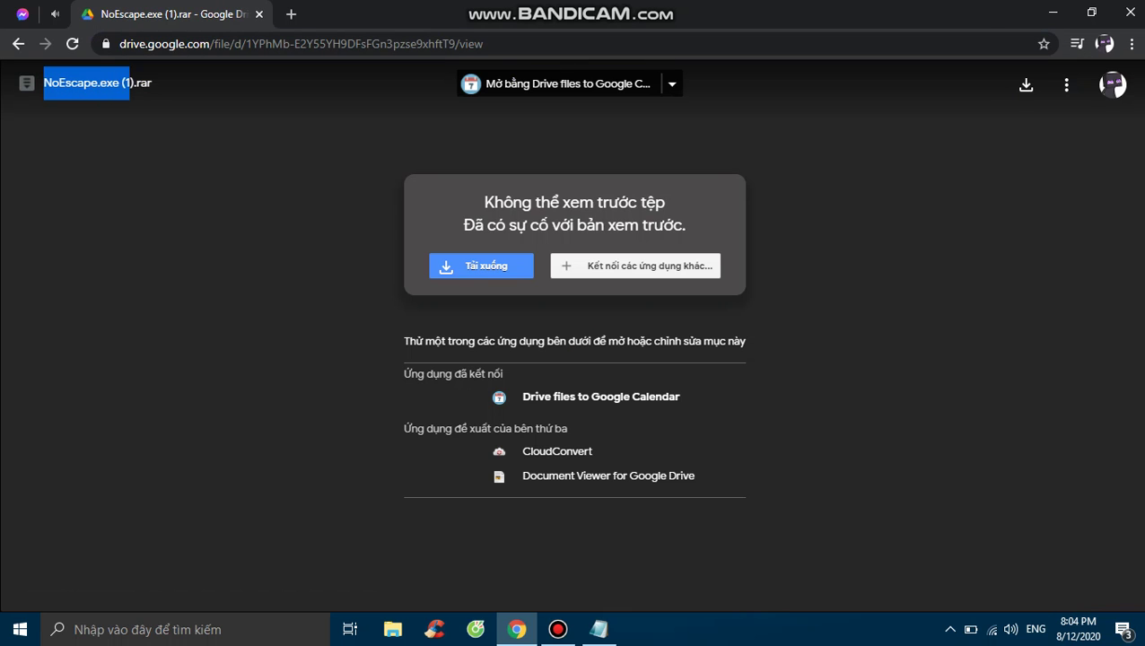
pyautogui.click(131, 84)
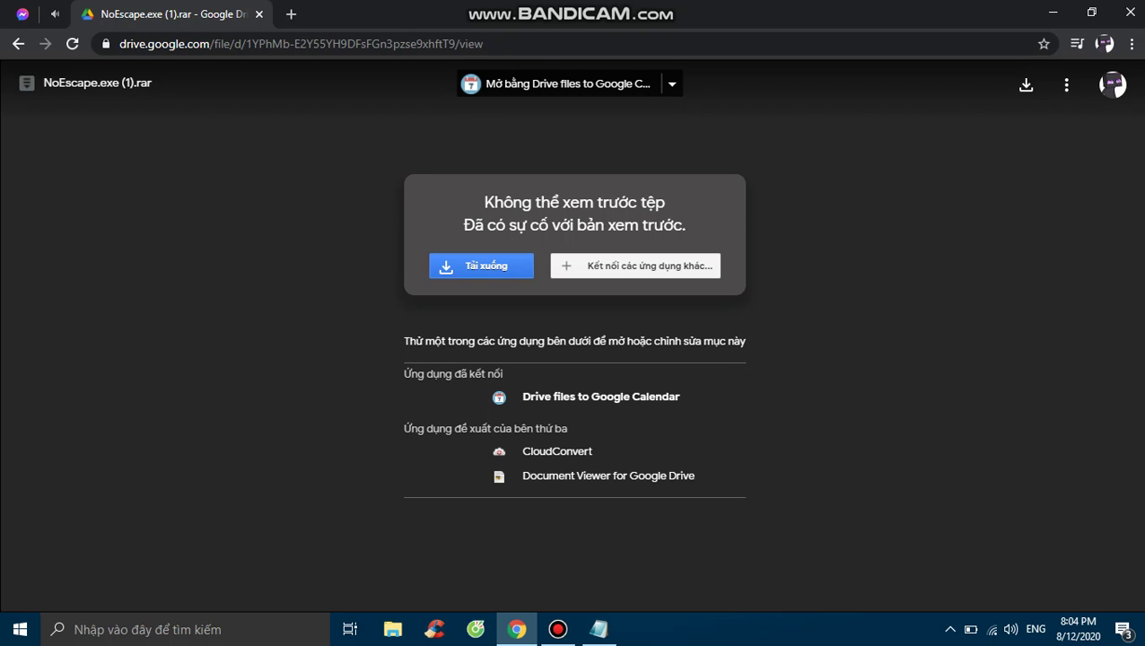
pyautogui.click(481, 266)
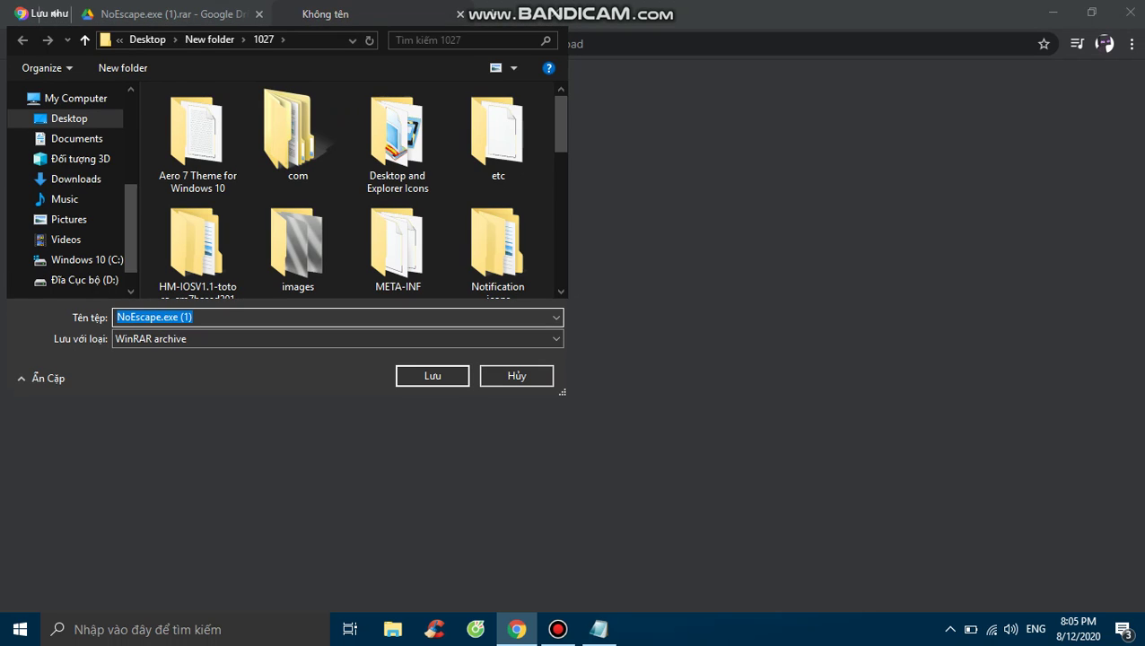
pyautogui.click(554, 12)
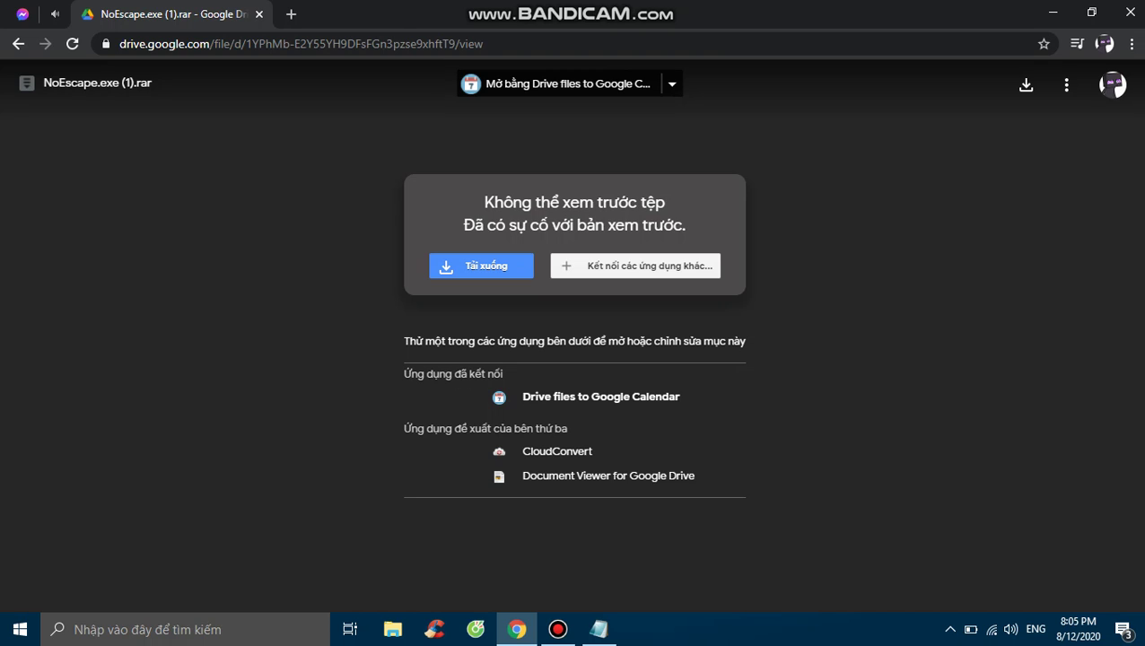
# Step: Open Paint and paste the captured screenshot of the Drive download page onto the canvas
pyautogui.click(185, 629)
pyautogui.write('p')
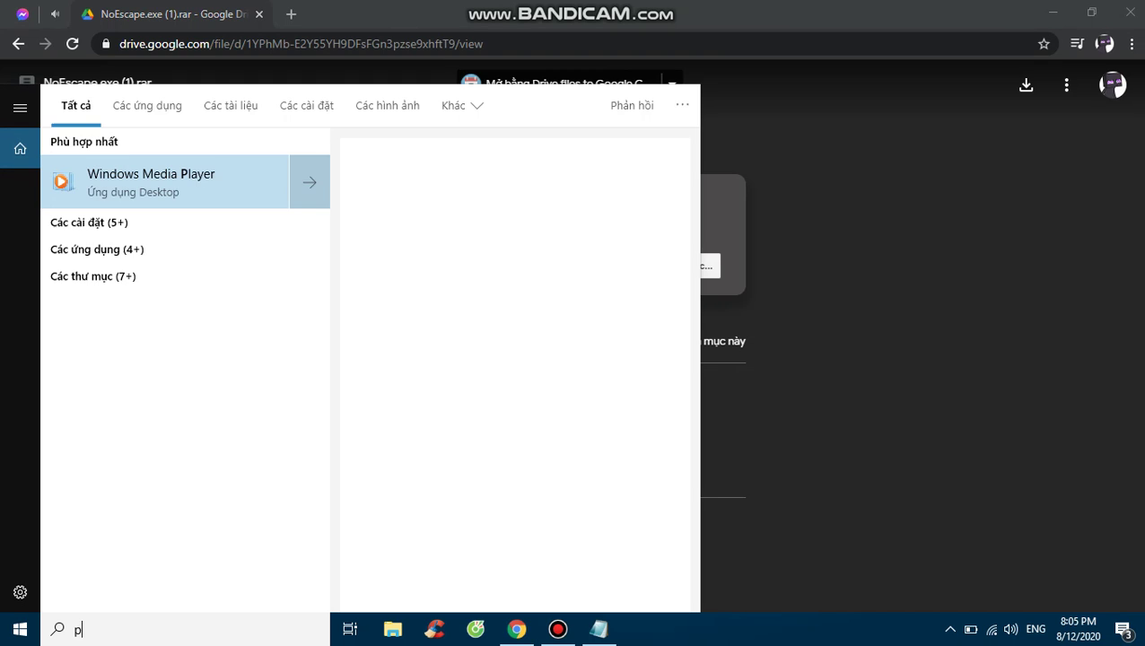
pyautogui.press('BackSpace')
pyautogui.write('ms')
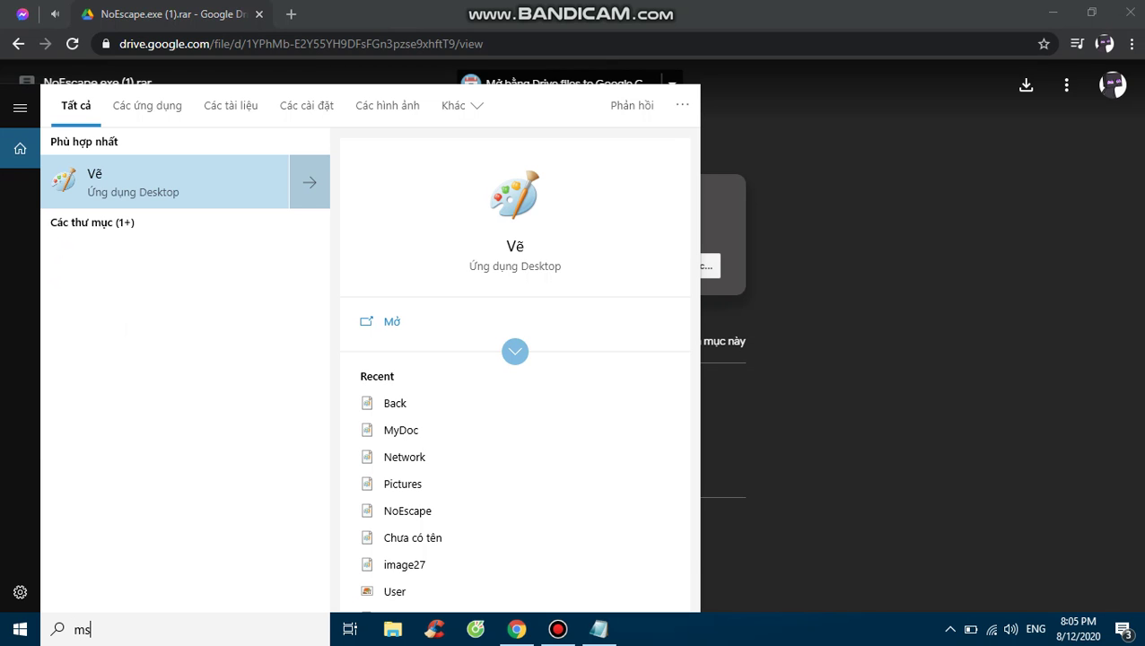
pyautogui.press('Return')
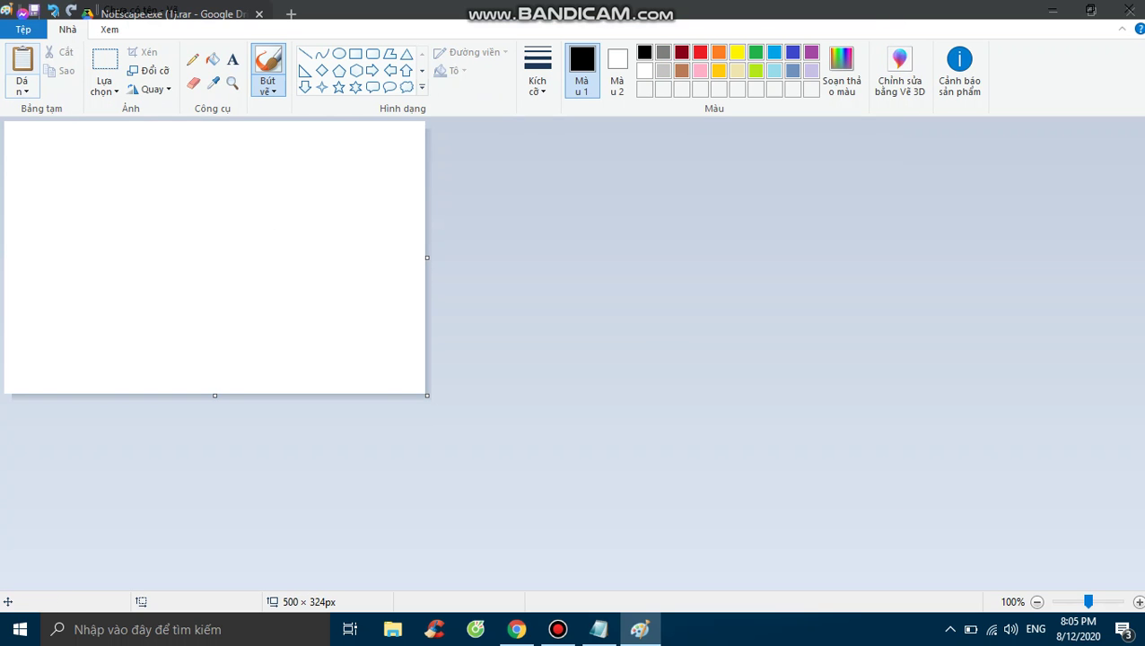
pyautogui.click(23, 63)
# Step: Draw two nested red ellipses around the "Tải xuống" button in the screenshot, about 173 × 76 px and 237 × 94 px
pyautogui.scroll(-3, 574, 350)
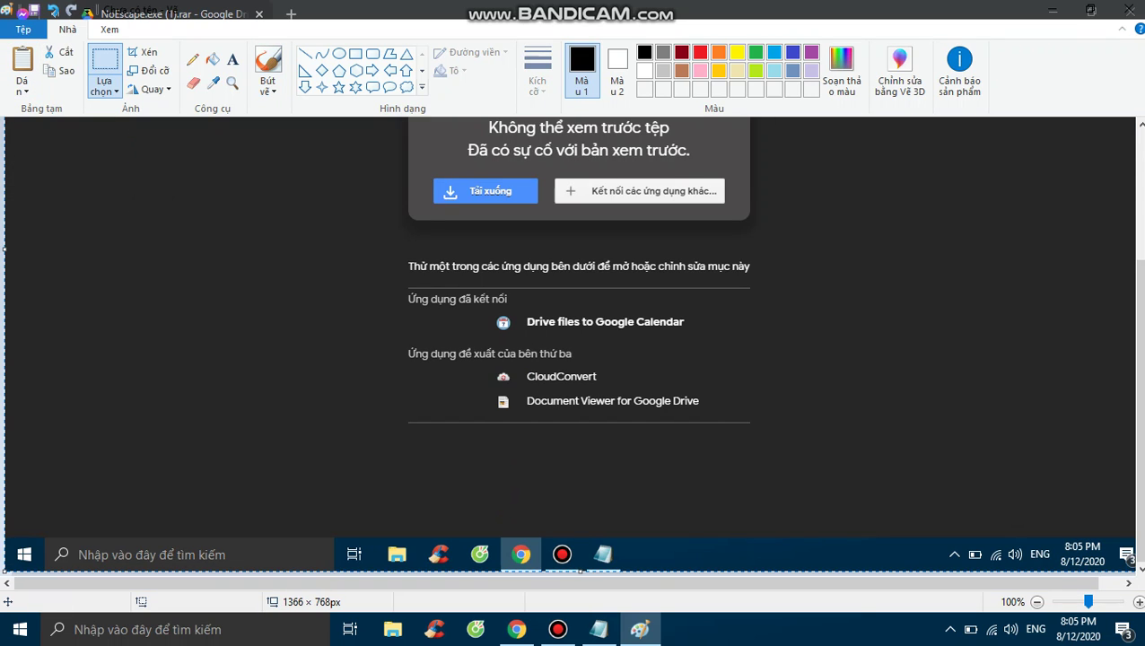
pyautogui.scroll(-1, 574, 350)
pyautogui.hotkey('ctrl', 'pageup')
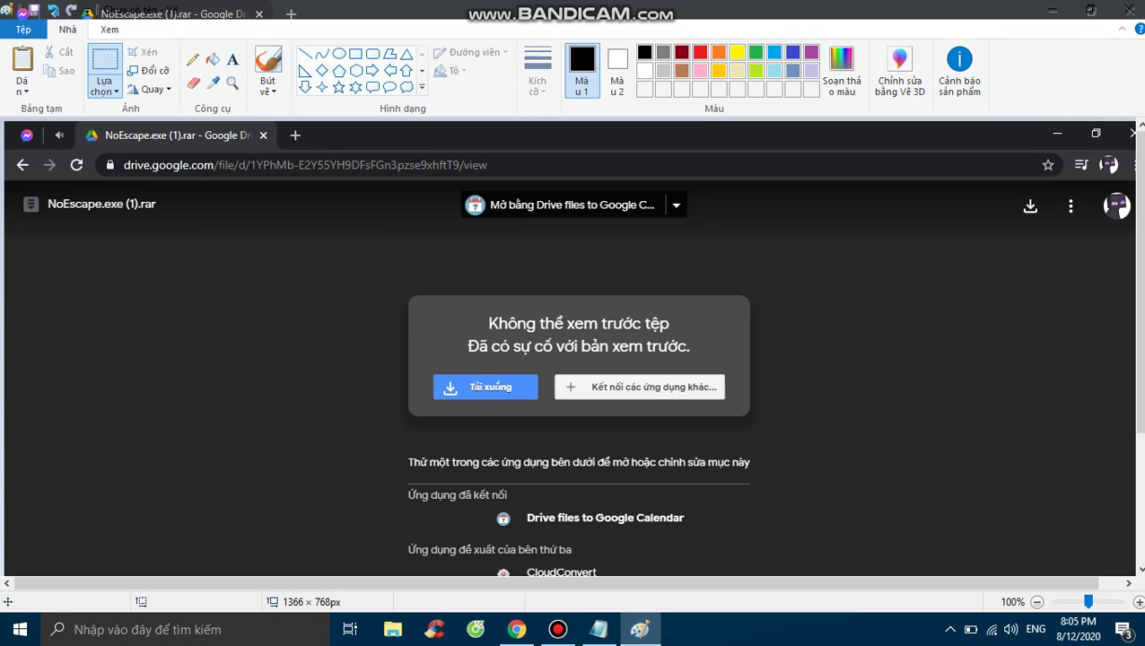
pyautogui.hotkey('ctrl', 'pageup')
pyautogui.moveTo(286, 584); pyautogui.dragTo(463, 583)
pyautogui.scroll(-4, 569, 350)
pyautogui.scroll(1, 569, 350)
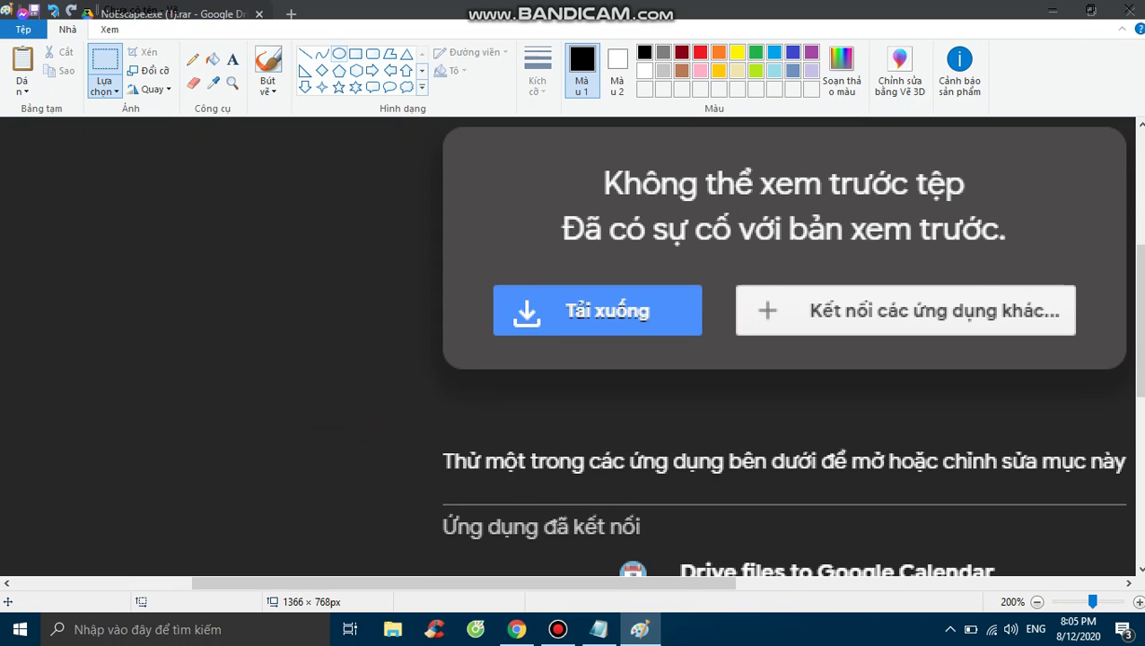
pyautogui.click(338, 53)
pyautogui.click(700, 51)
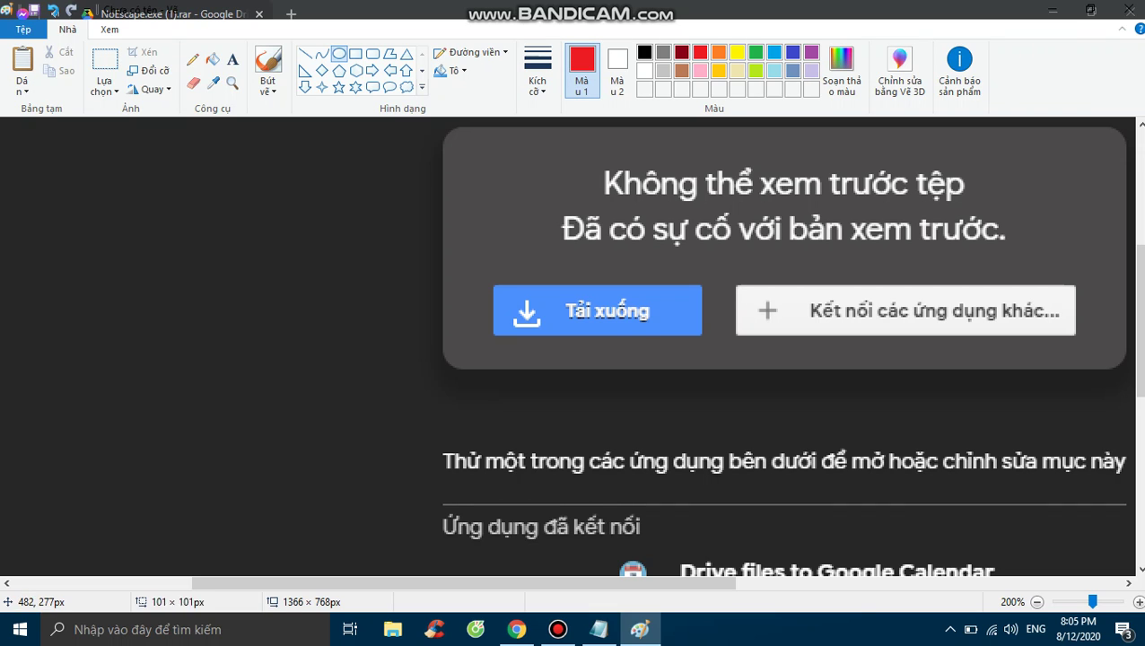
pyautogui.moveTo(446, 244); pyautogui.dragTo(736, 369)
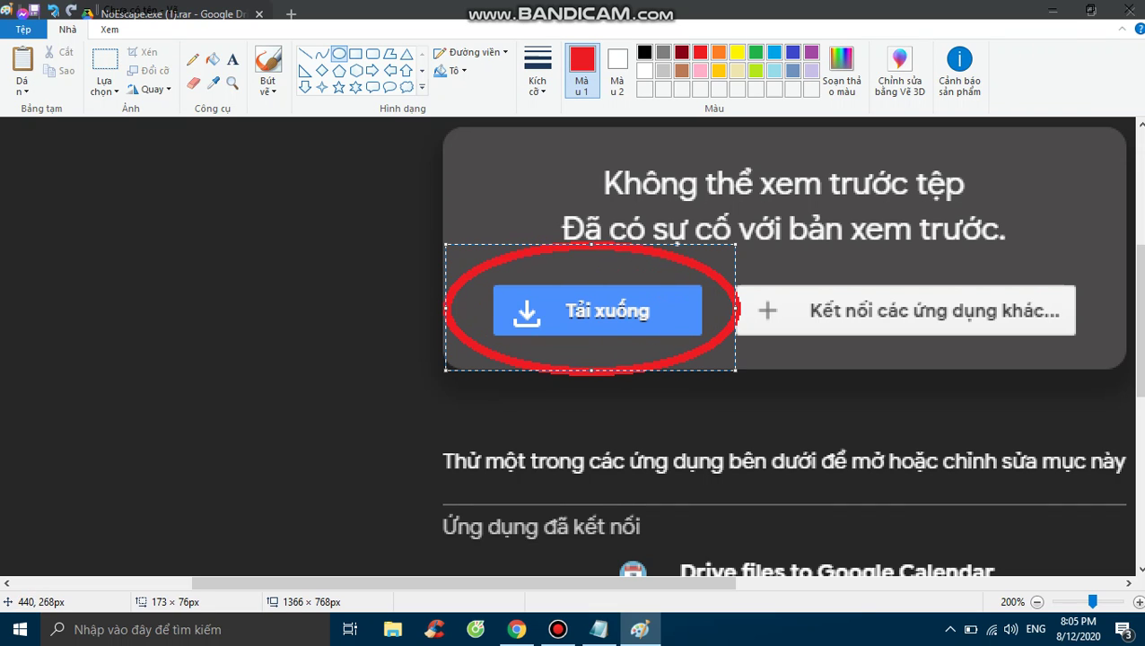
pyautogui.moveTo(398, 236); pyautogui.dragTo(791, 388)
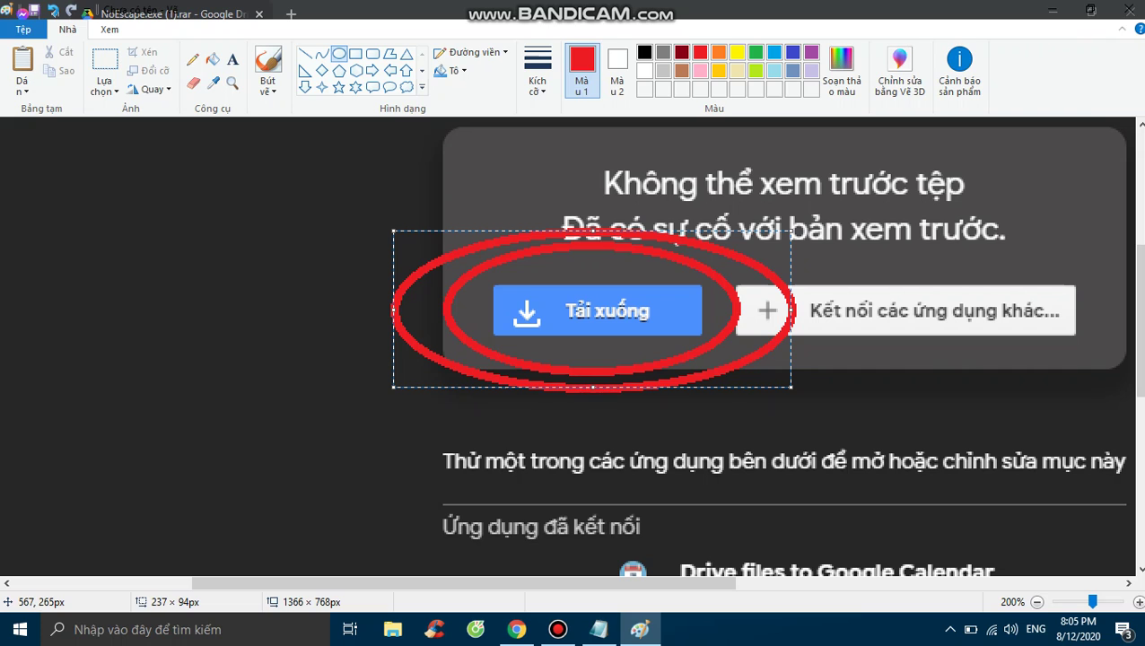
# Step: Close the Paint drawing without saving and start downloading NoEscape.exe (1).rar from the Drive page
pyautogui.click(1129, 9)
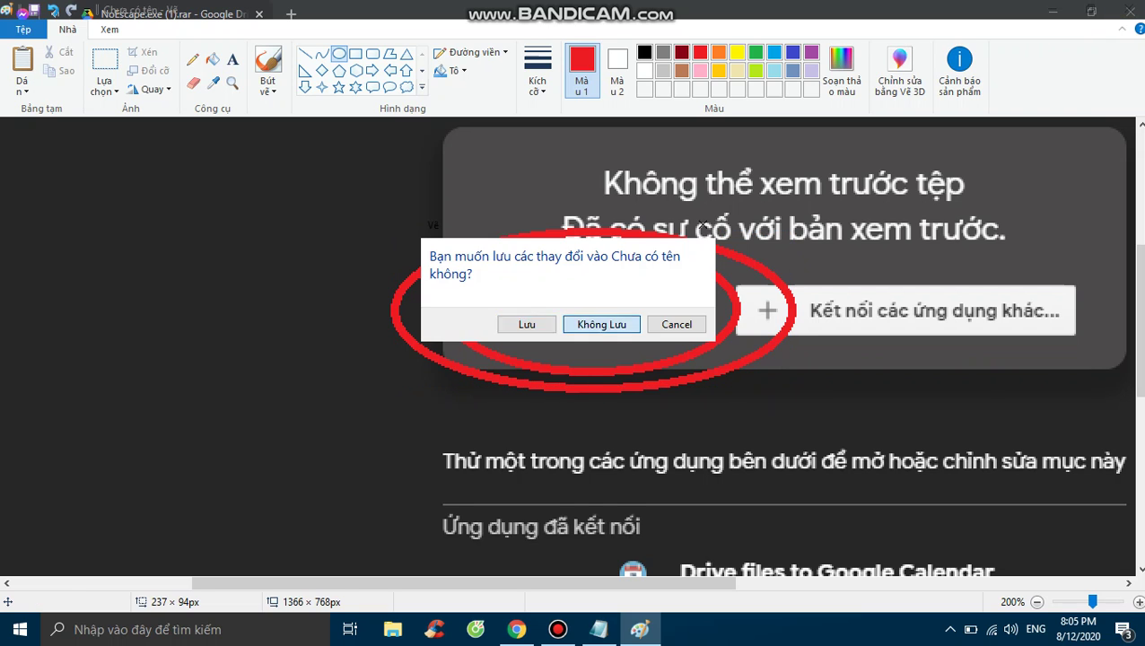
pyautogui.click(599, 324)
pyautogui.click(481, 266)
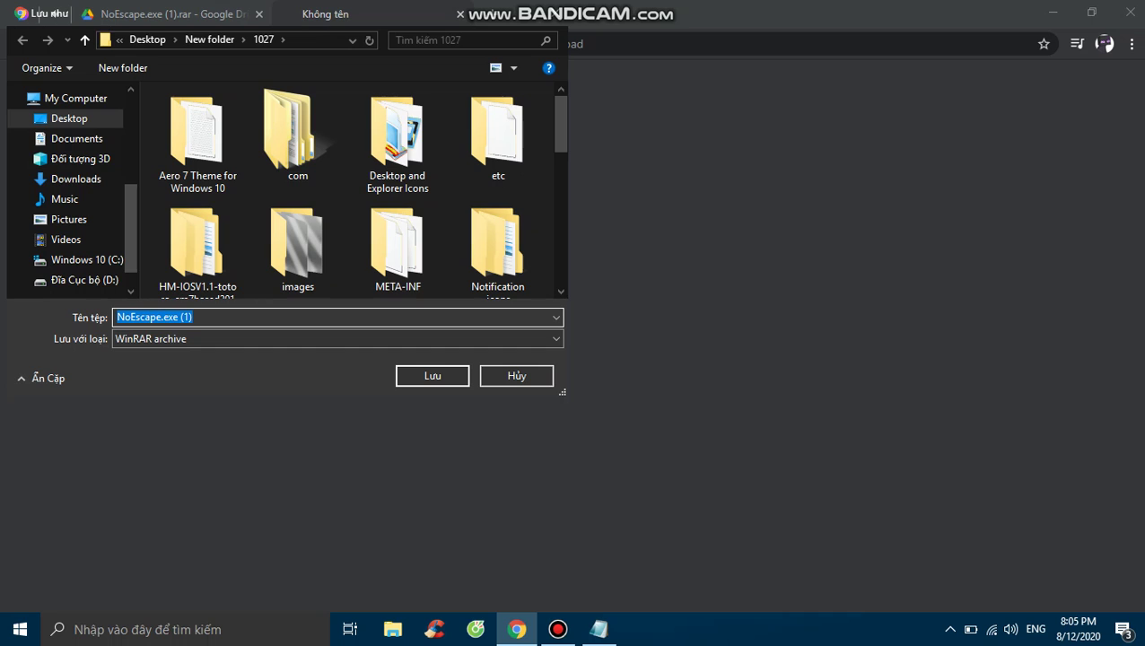
# Step: Open Paint again and paste the captured screenshot of the save dialog onto the canvas
pyautogui.press('super')
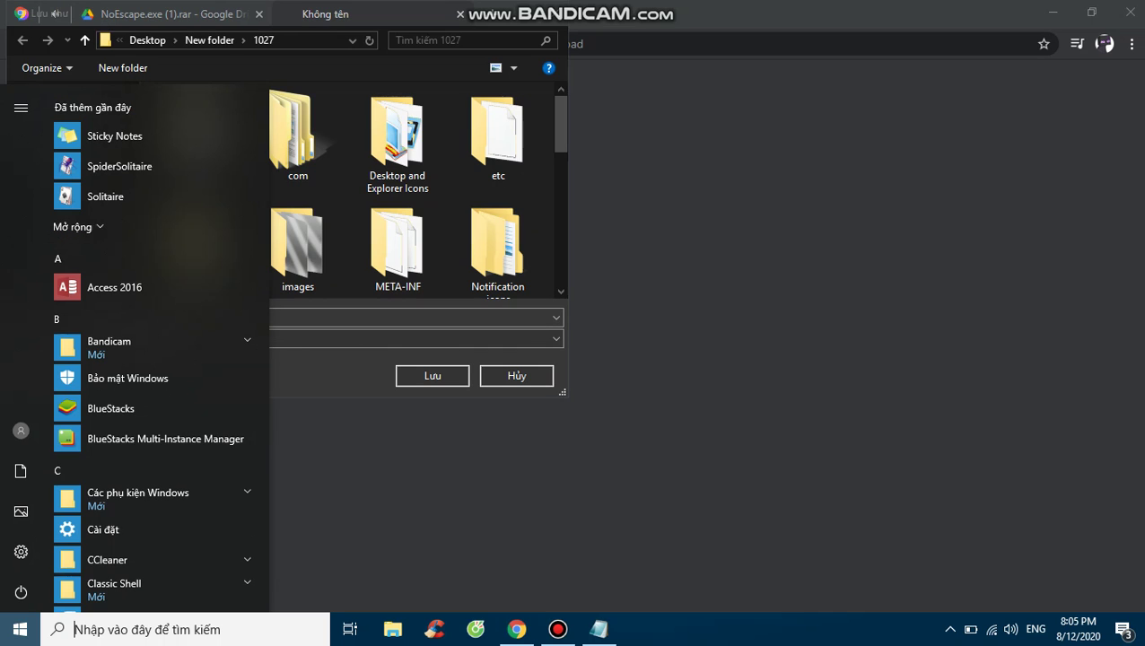
pyautogui.write('m')
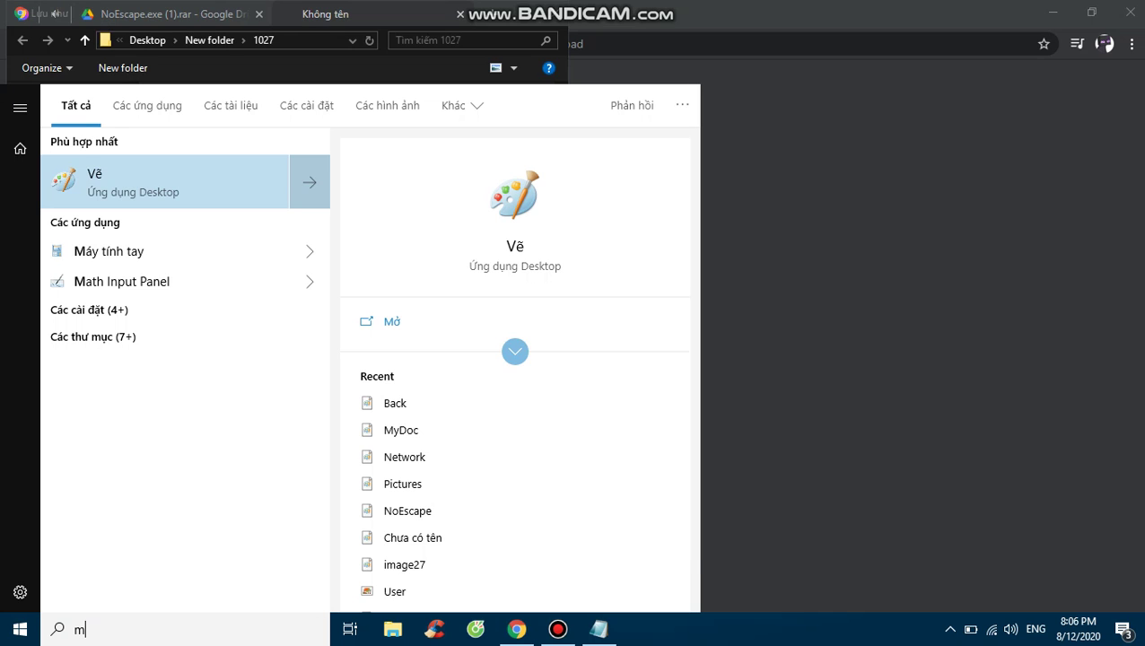
pyautogui.press('Return')
pyautogui.hotkey('ctrl', 'v')
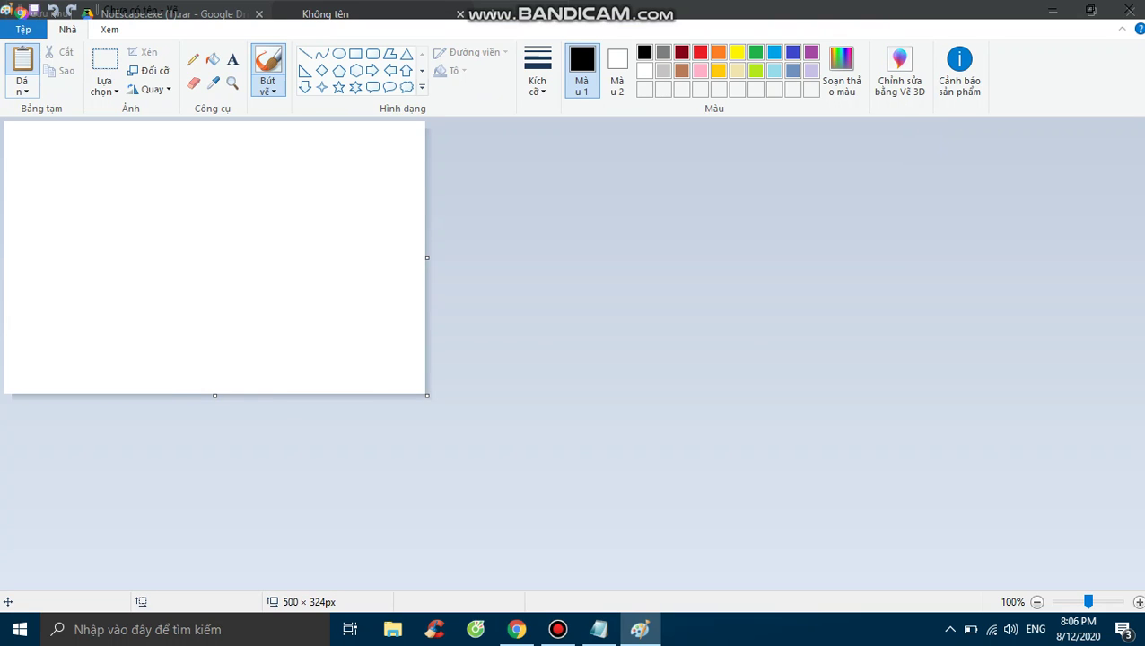
# Step: Draw a red ellipse around the file name "NoEscape.exe (1)" in the pasted screenshot
pyautogui.scroll(-3, 574, 350)
pyautogui.scroll(-1, 575, 350)
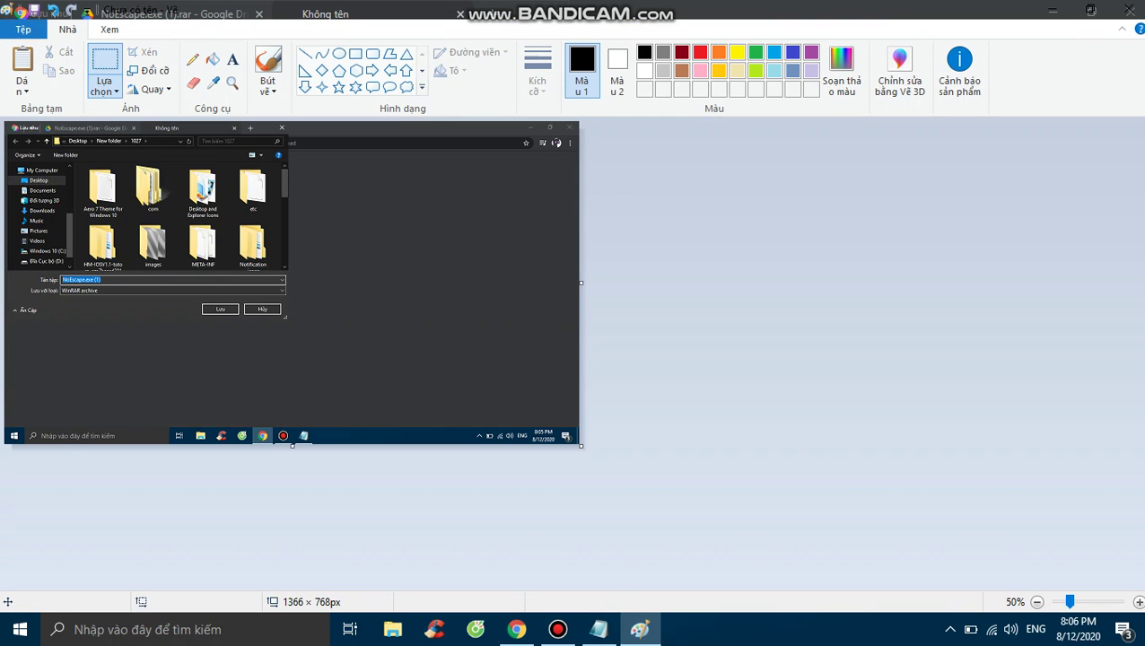
pyautogui.scroll(3, 683, 418)
pyautogui.scroll(-7, 597, 350)
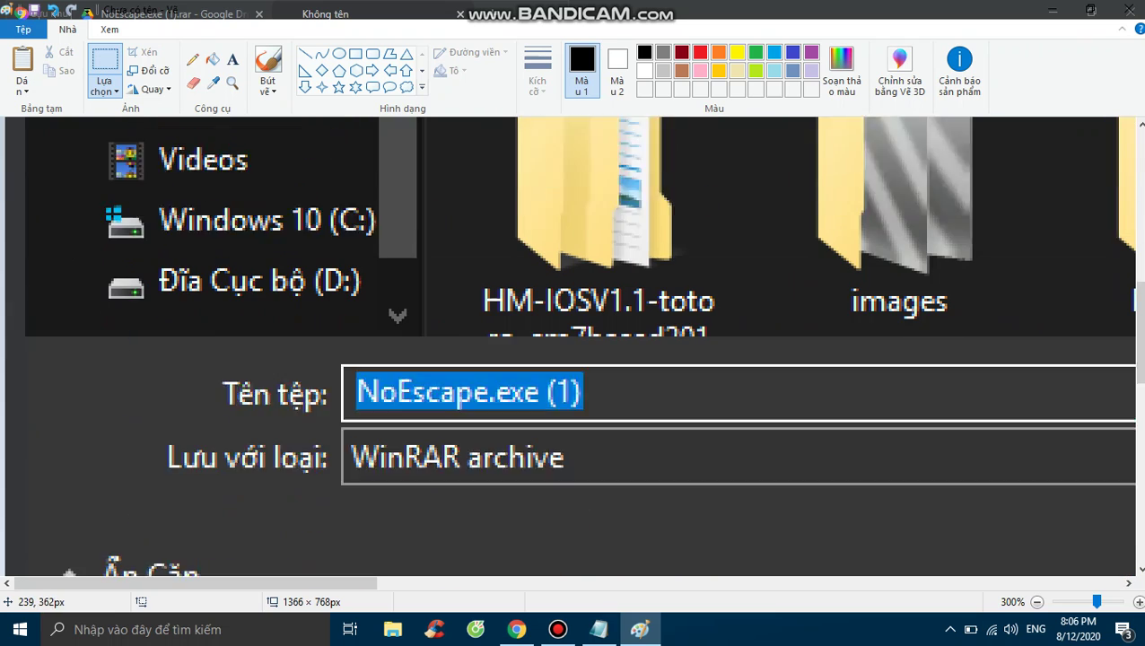
pyautogui.click(339, 53)
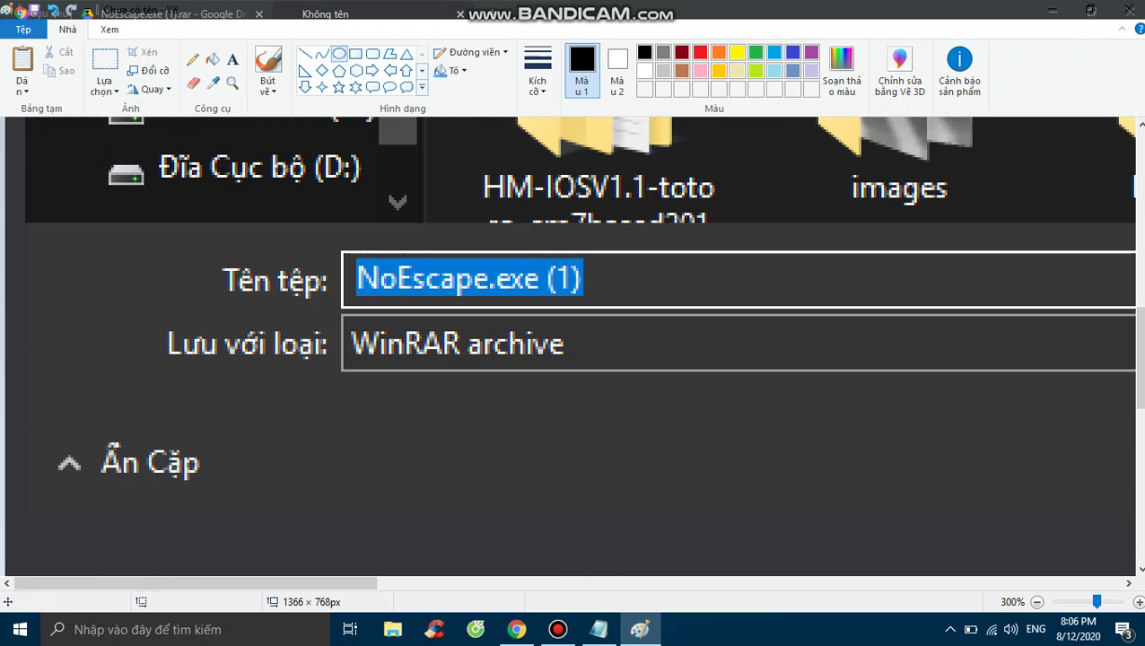
pyautogui.moveTo(312, 318)
pyautogui.mouseDown()
pyautogui.moveTo(440, 245)
pyautogui.moveTo(621, 226)
pyautogui.mouseUp()
pyautogui.click(700, 52)
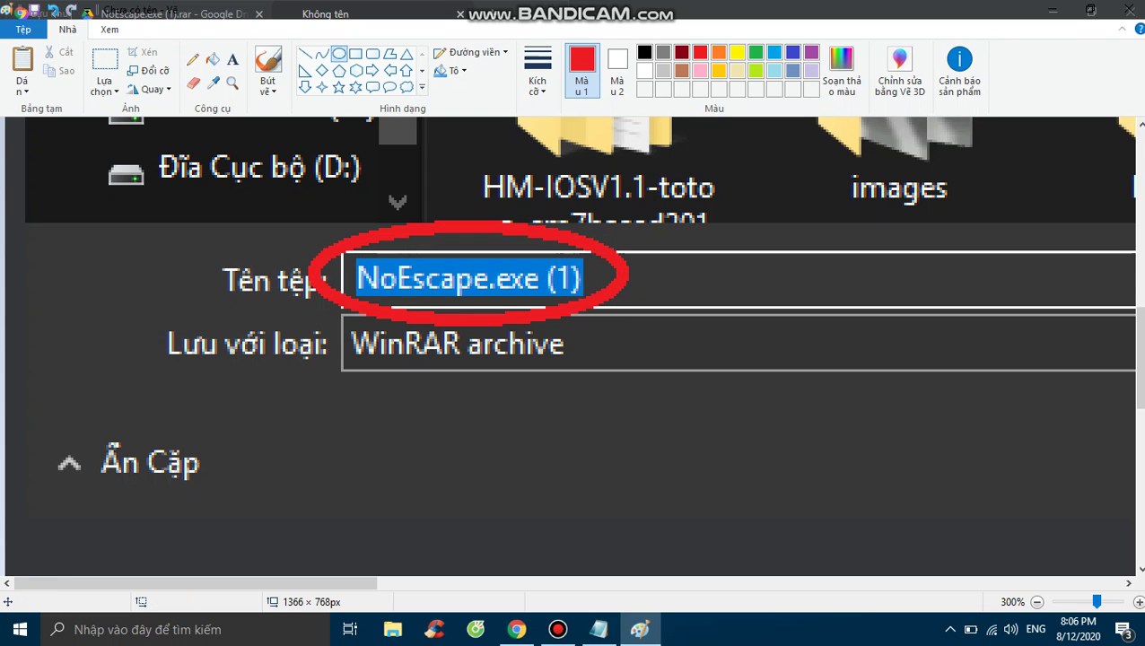
# Step: Add a red text box of about 276 × 60 px below the file type field, reading "NoEscpe.exe (1) ="
pyautogui.moveTo(256, 583); pyautogui.dragTo(332, 584)
pyautogui.click(232, 60)
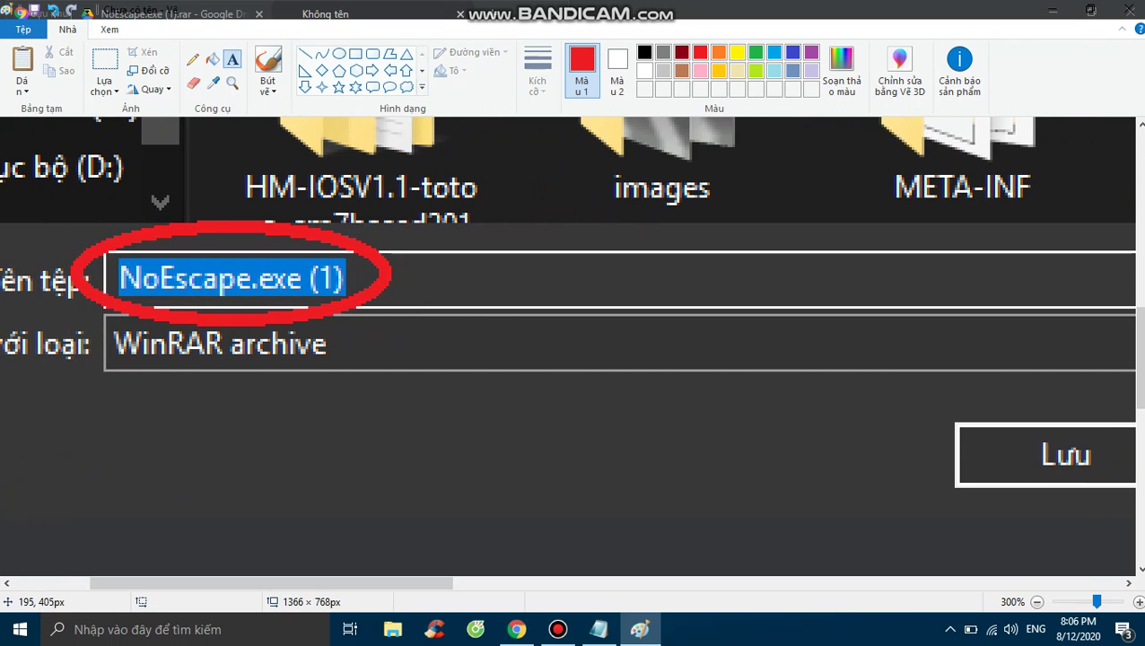
pyautogui.moveTo(461, 415); pyautogui.dragTo(279, 532)
pyautogui.moveTo(461, 532); pyautogui.dragTo(978, 568)
pyautogui.write('No')
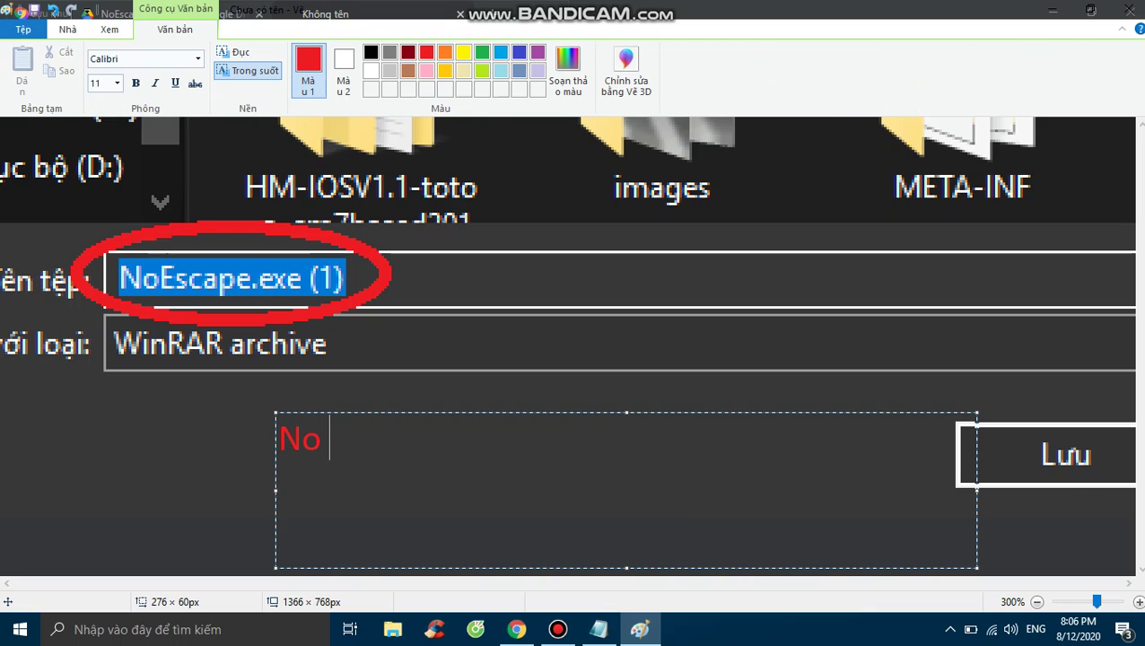
pyautogui.write(' E')
pyautogui.write('sscp')
pyautogui.write('e')
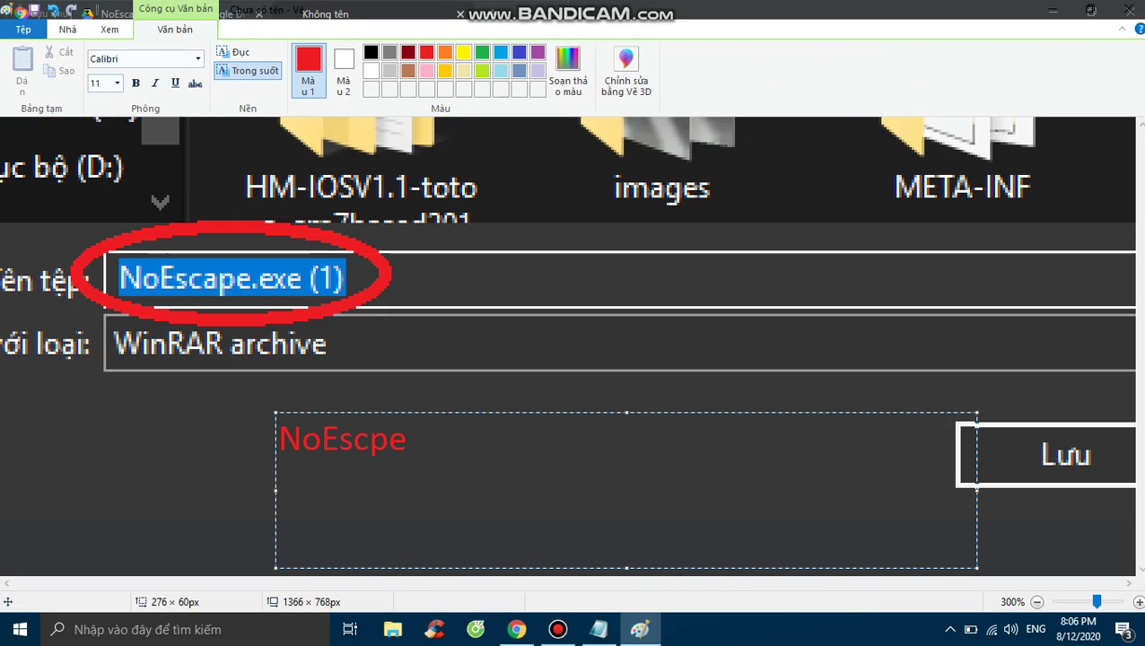
pyautogui.write('.exe (1_')
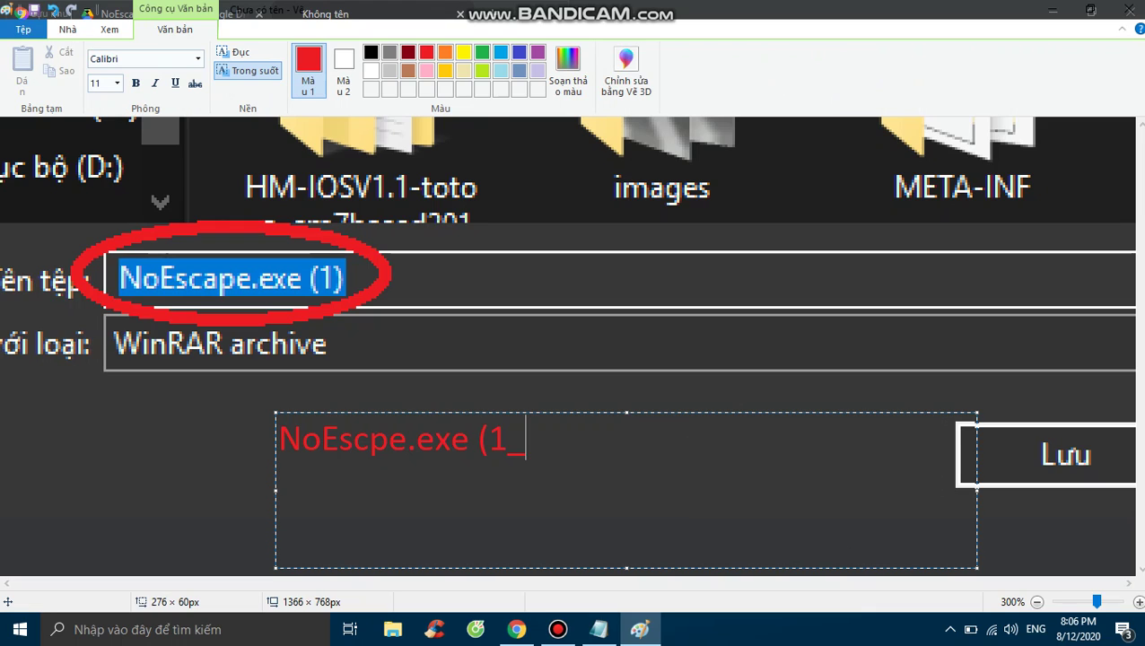
pyautogui.press('BackSpace')
pyautogui.write(') _')
pyautogui.press('BackSpace')
pyautogui.write('-')
pyautogui.press('BackSpace')
pyautogui.write('=')
# Step: Complete the caption after the equals sign with "NoEscape.exe"
pyautogui.write(' NoE')
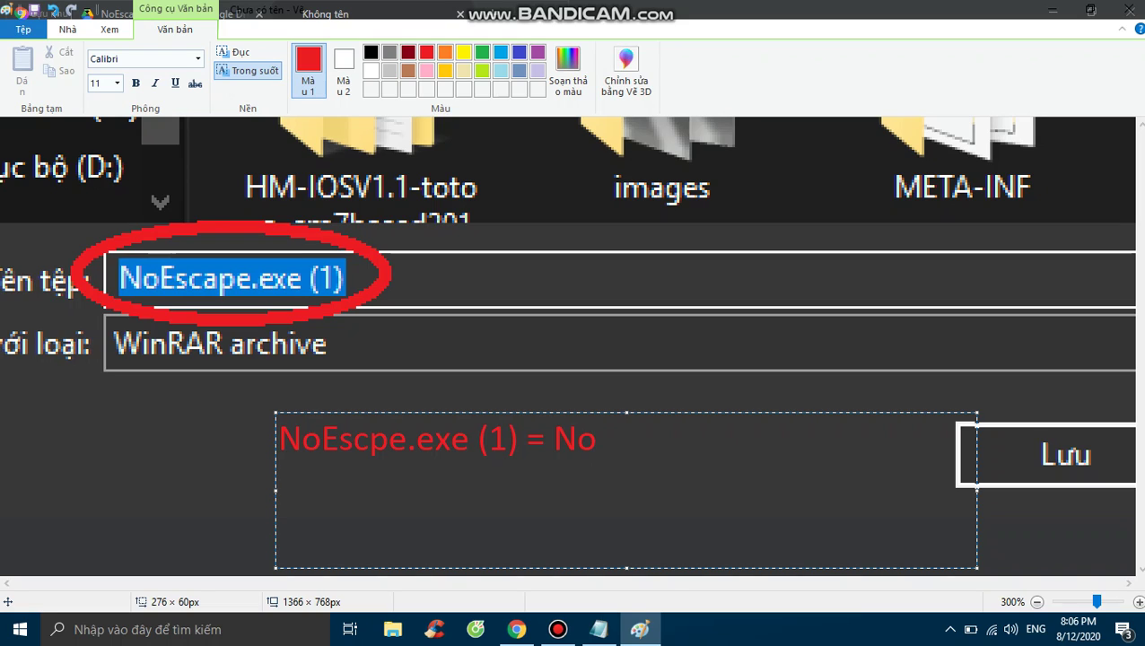
pyautogui.write('scpe')
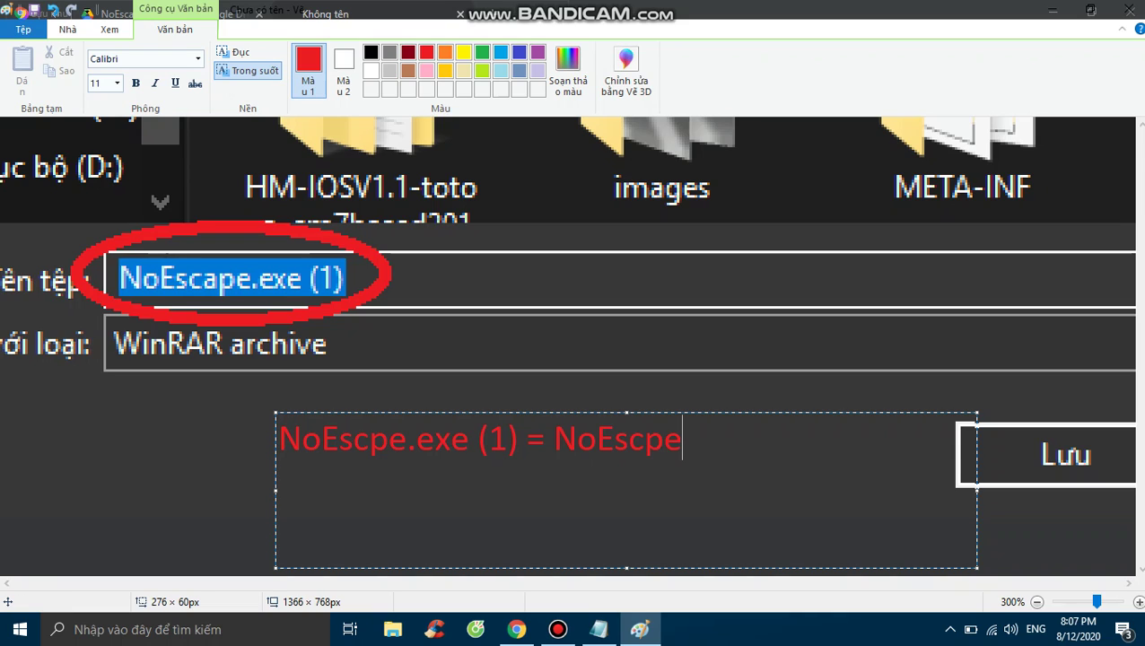
pyautogui.press('BackSpace')
pyautogui.press('BackSpace')
pyautogui.write('ape.e')
pyautogui.press('BackSpace')
pyautogui.write('exe')
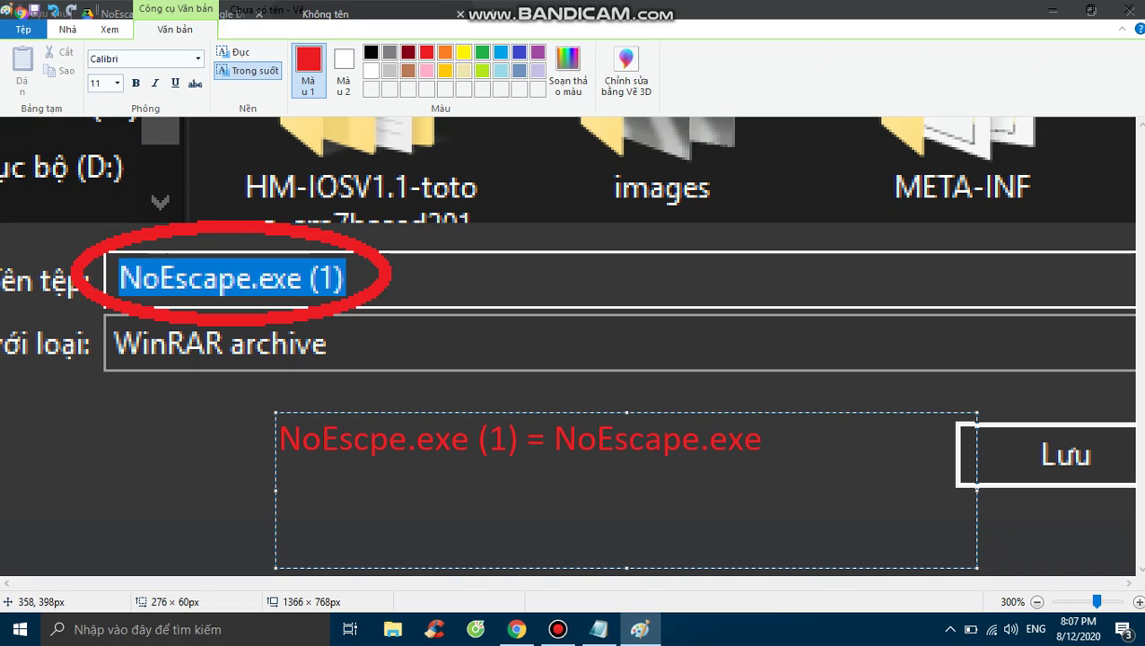
# Step: Select "NoEscape.exe" after the equals sign in the caption and copy it
pyautogui.moveTo(553, 439)
pyautogui.mouseDown()
pyautogui.moveTo(770, 439)
pyautogui.moveTo(553, 439)
pyautogui.mouseUp()
pyautogui.press('super+c')
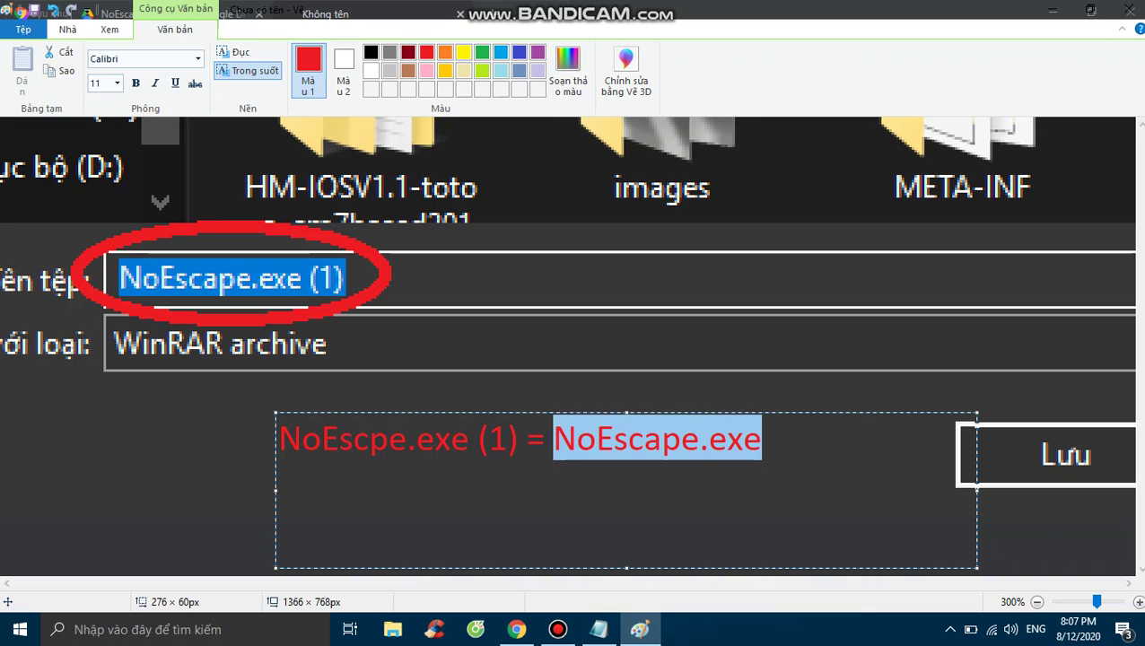
pyautogui.rightClick(558, 446)
pyautogui.click(596, 516)
# Step: Close the annotated picture without saving and save the pending download in the 1027 folder under the copied name NoEscape.exe
pyautogui.click(1129, 9)
pyautogui.click(603, 325)
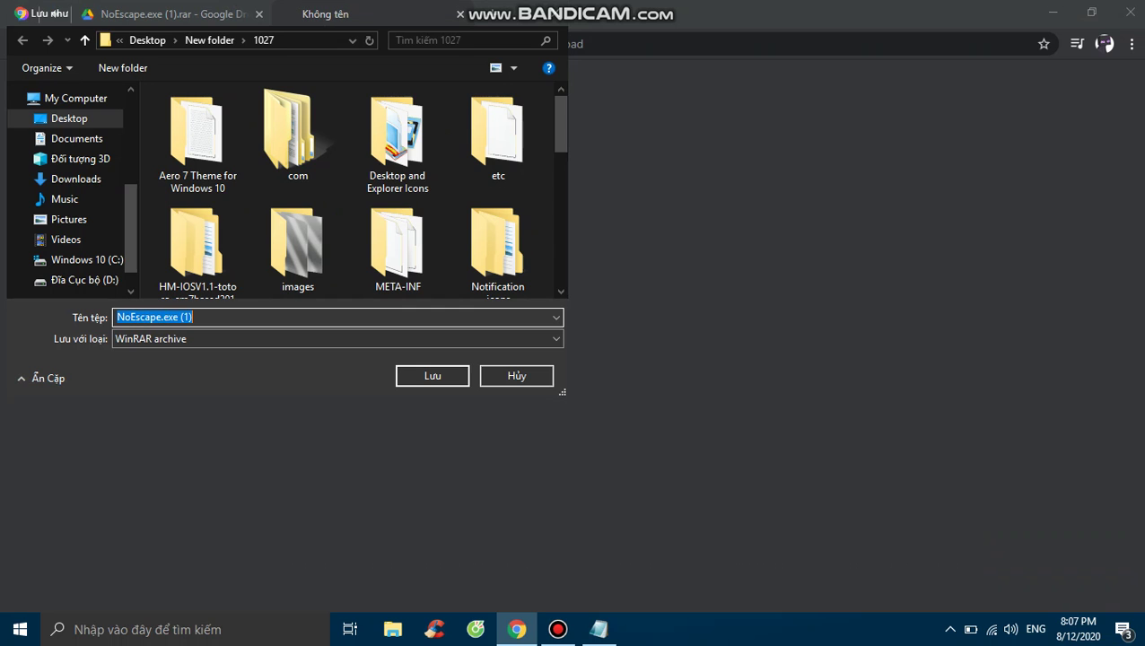
pyautogui.press('BackSpace')
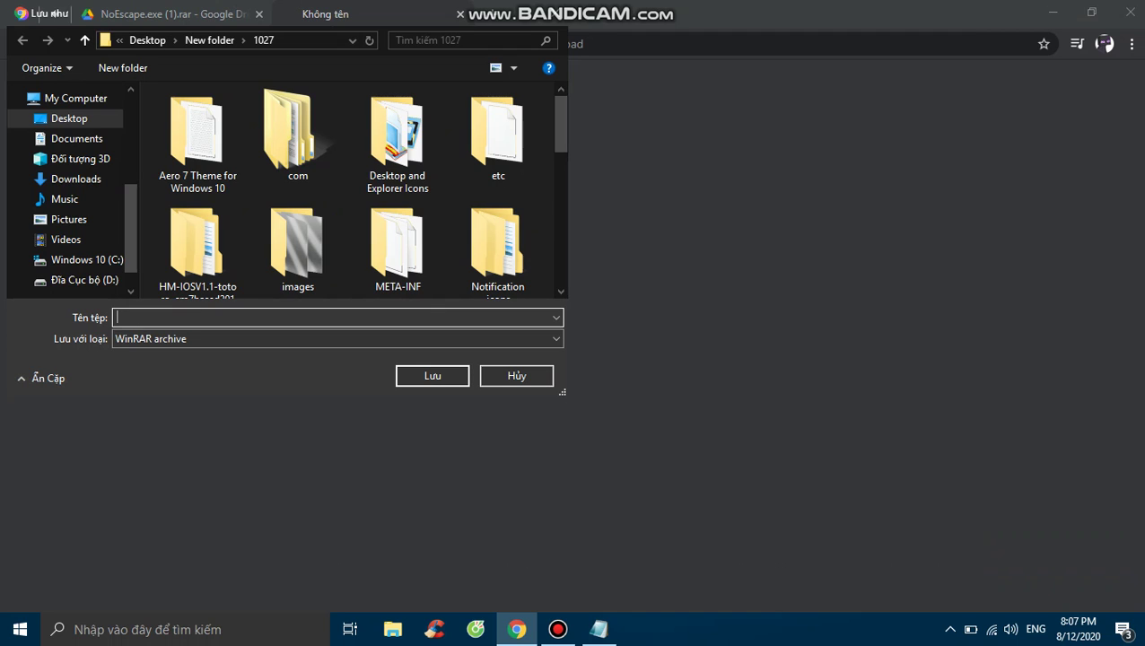
pyautogui.rightClick(270, 317)
pyautogui.click(296, 389)
pyautogui.click(433, 376)
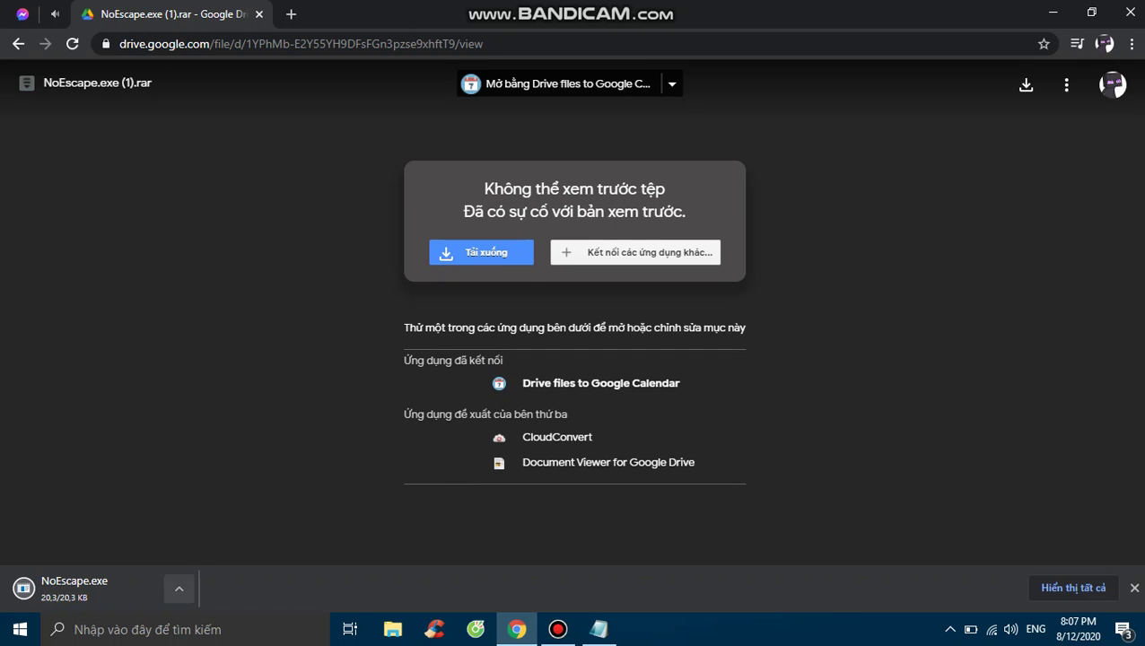
# Step: Download the archive from Google Drive again, keeping the file name "NoEscape.exe (1)" and saving it in the 1027 folder
pyautogui.click(481, 252)
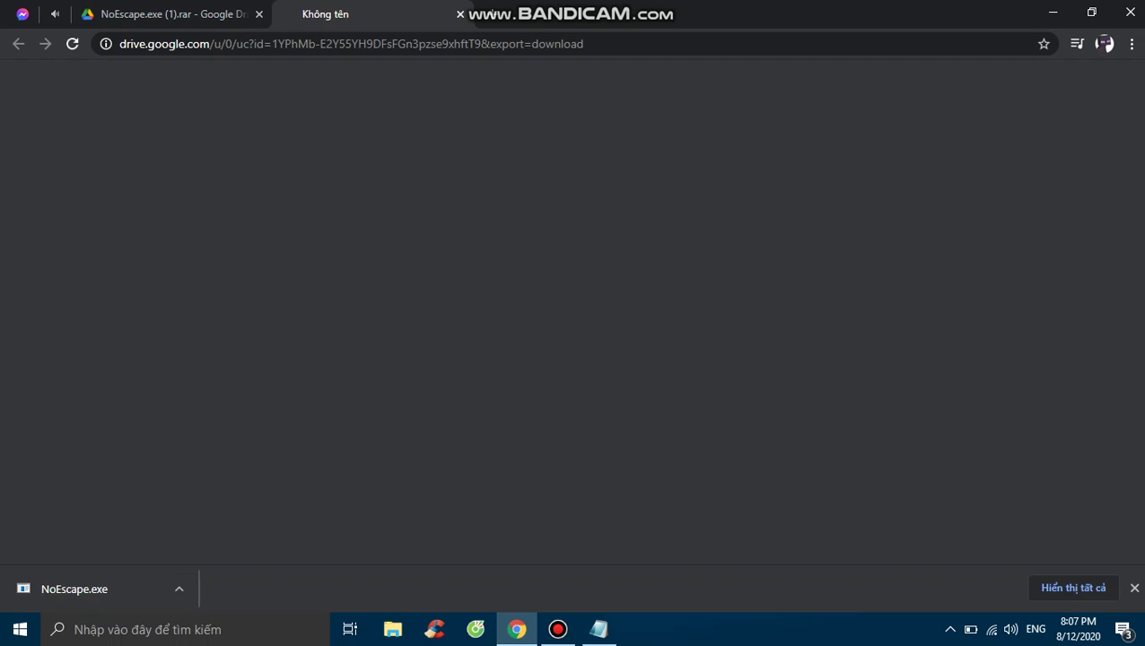
pyautogui.click(193, 317)
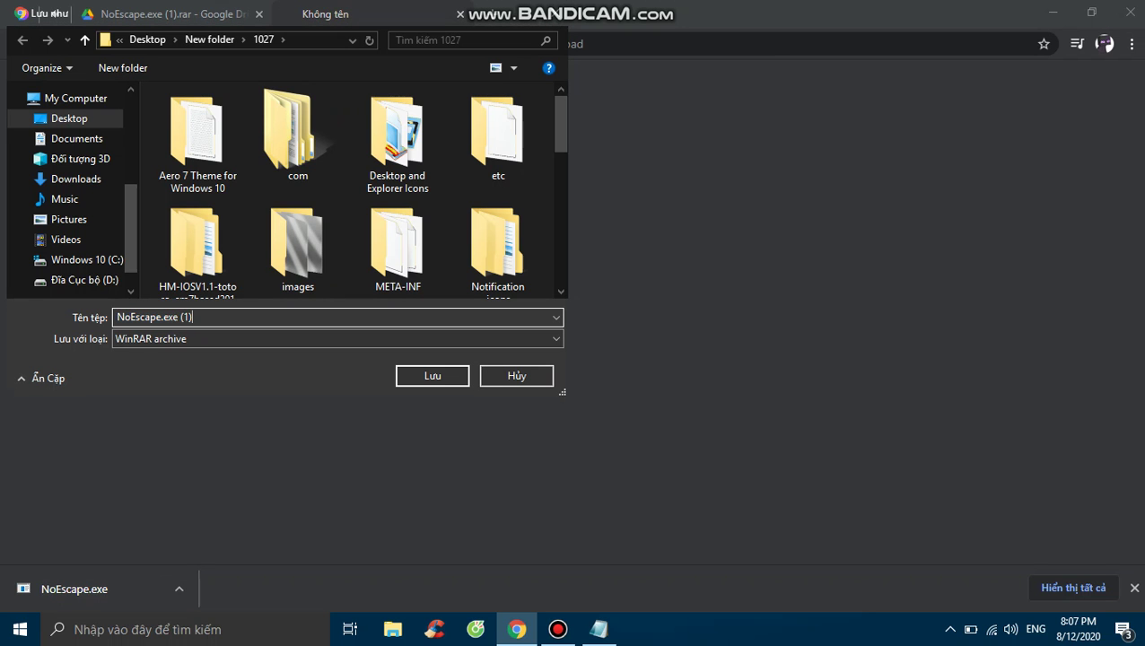
pyautogui.press('Return')
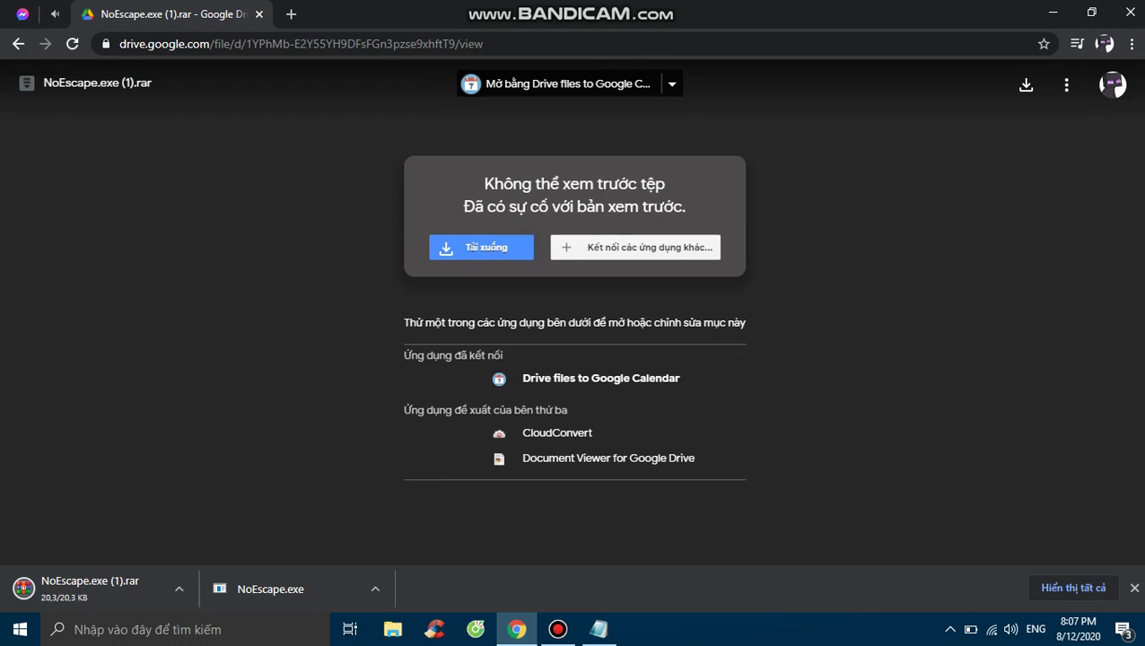
# Step: Open the downloaded NoEscape.exe (1).rar in WinRAR and select its "Giả lập file của NoEscape" folder
pyautogui.click(375, 588)
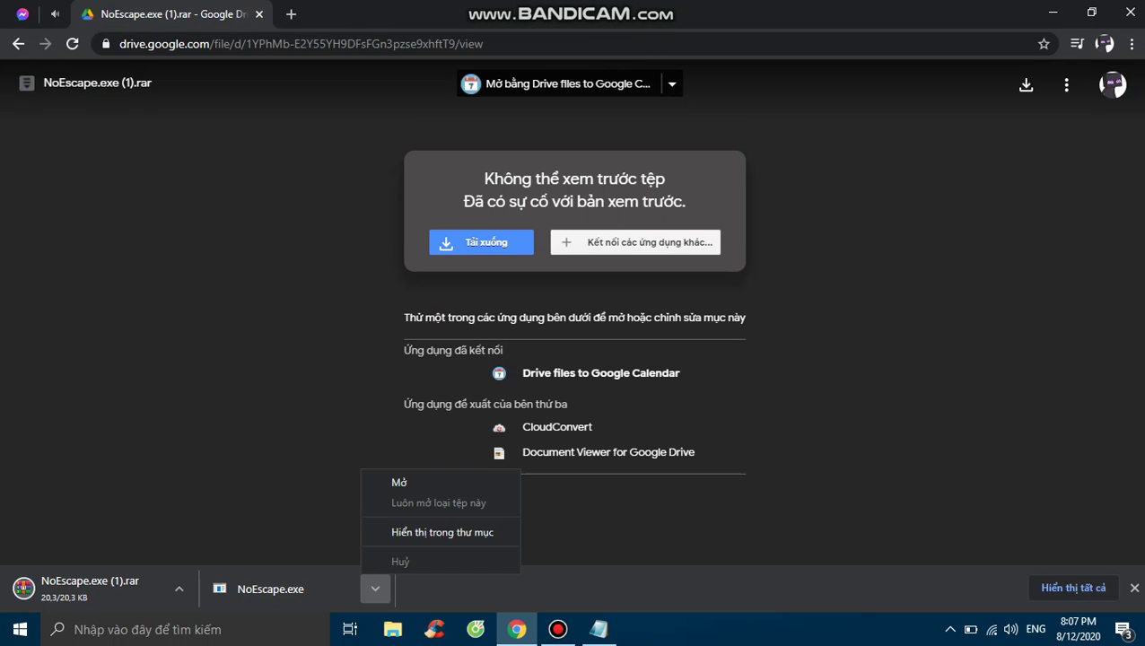
pyautogui.press('Escape')
pyautogui.click(90, 589)
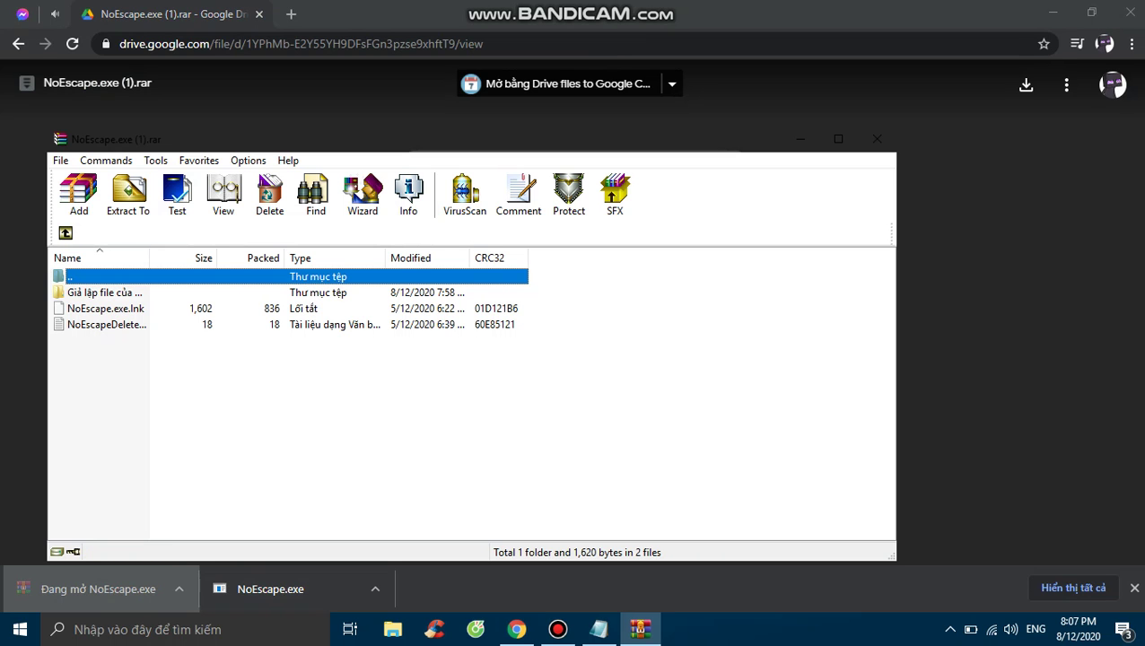
pyautogui.moveTo(348, 390); pyautogui.dragTo(50, 250)
pyautogui.click(347, 404)
pyautogui.click(105, 292)
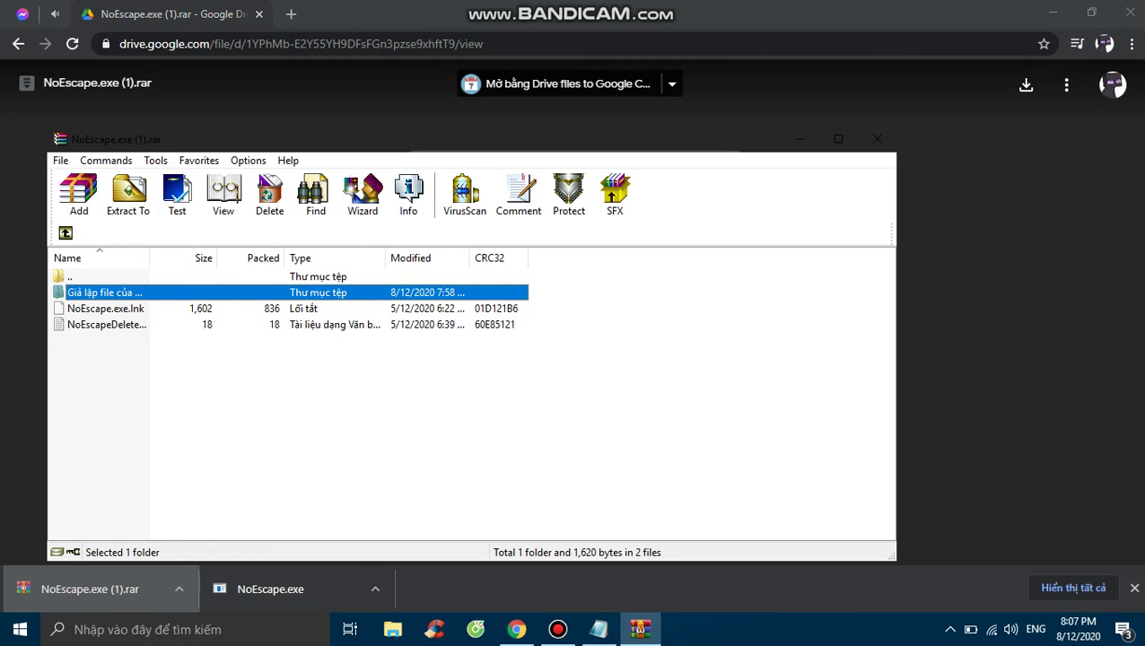
# Step: Minimize the browser and close the WinRAR window to clear the desktop
pyautogui.click(1092, 13)
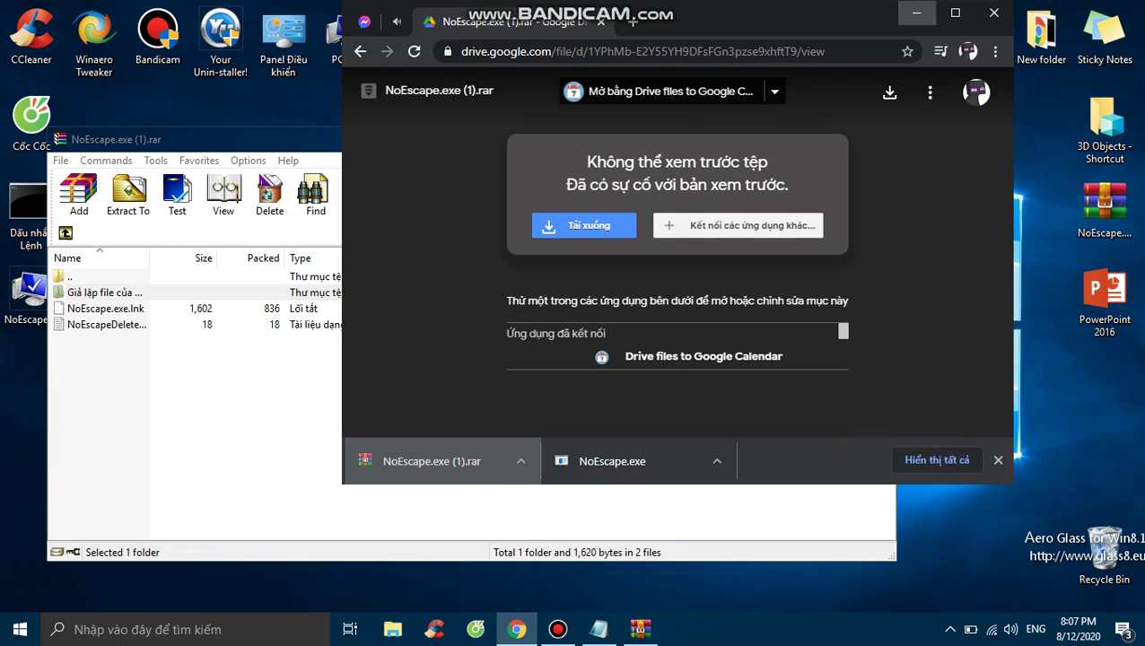
pyautogui.click(916, 13)
pyautogui.moveTo(501, 134); pyautogui.dragTo(598, 103)
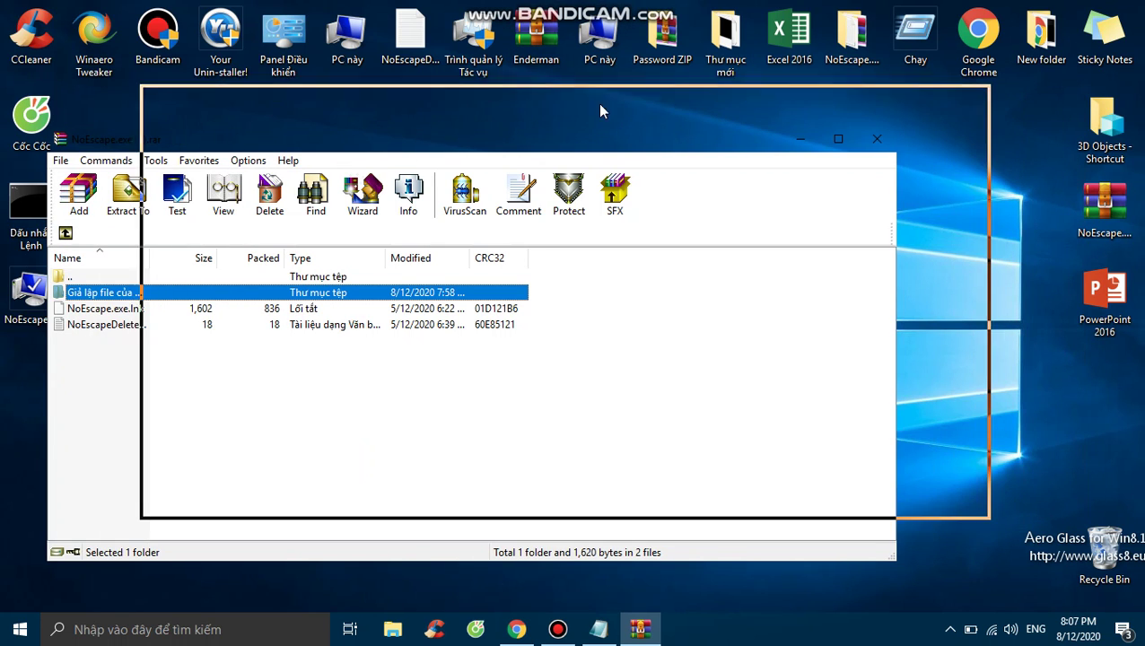
pyautogui.click(974, 108)
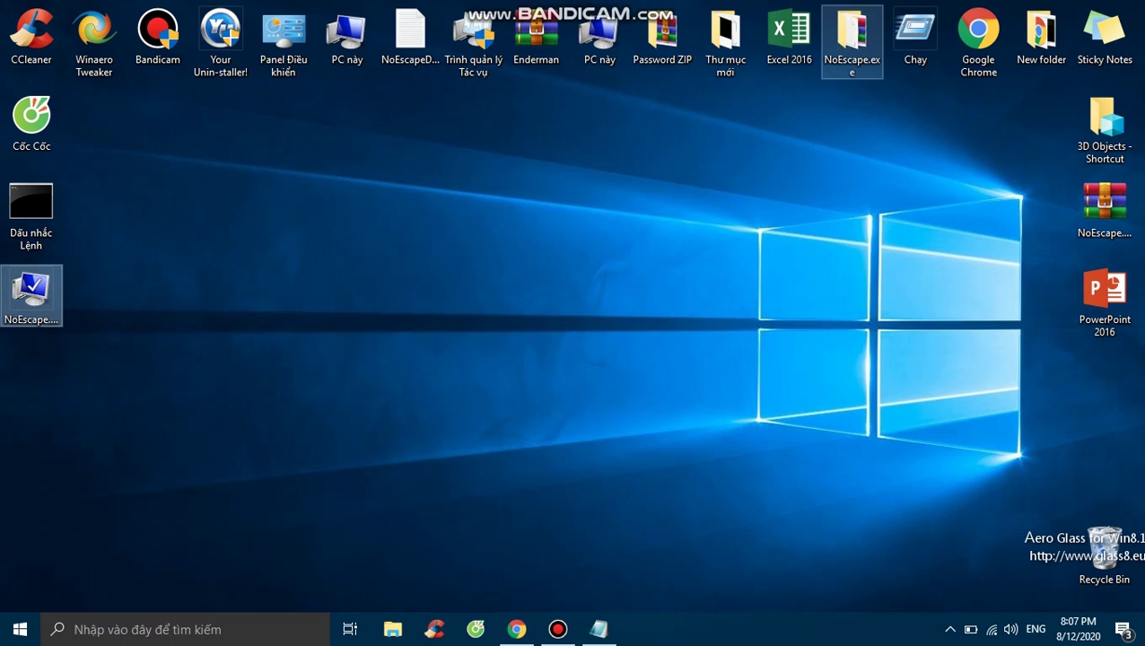
# Step: Open the NoEscape.exe folder from the desktop, switch to the 1027 folder and locate the NoEscape.exe (1) archive
pyautogui.doubleClick(852, 40)
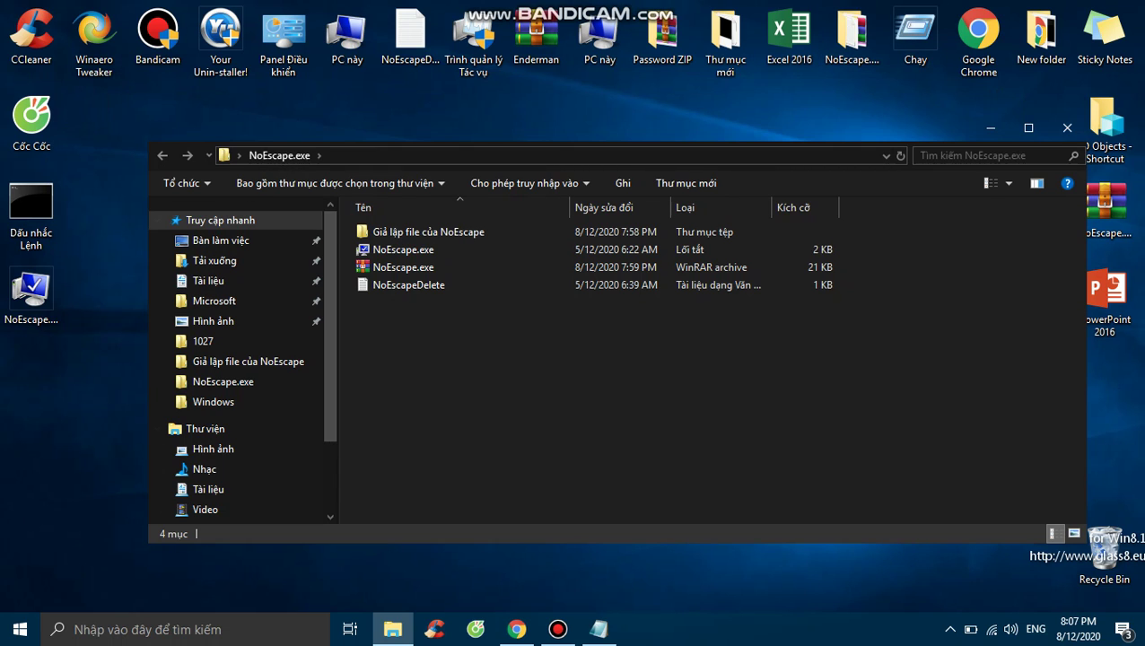
pyautogui.click(403, 267)
pyautogui.rightClick(403, 268)
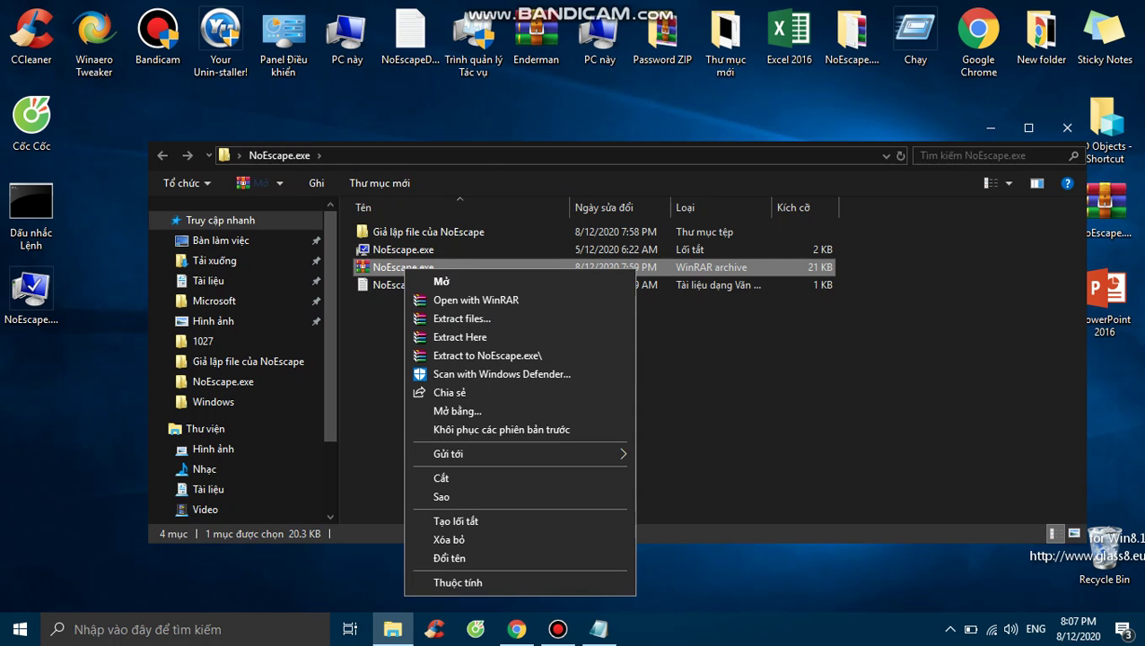
pyautogui.click(203, 342)
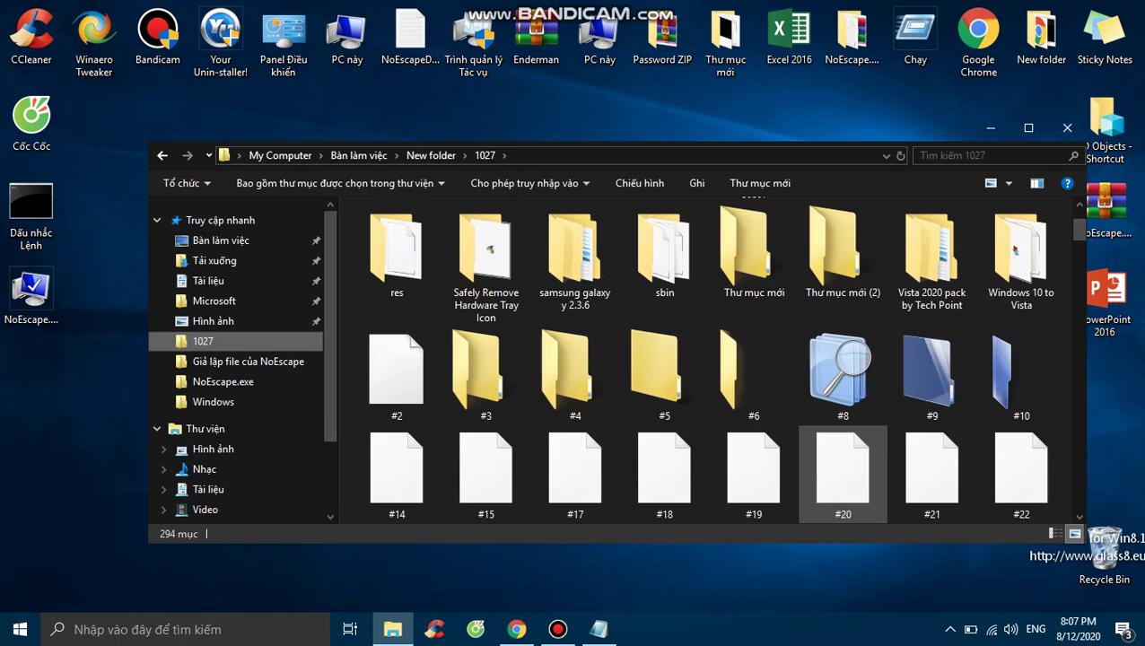
pyautogui.scroll(-6, 843, 467)
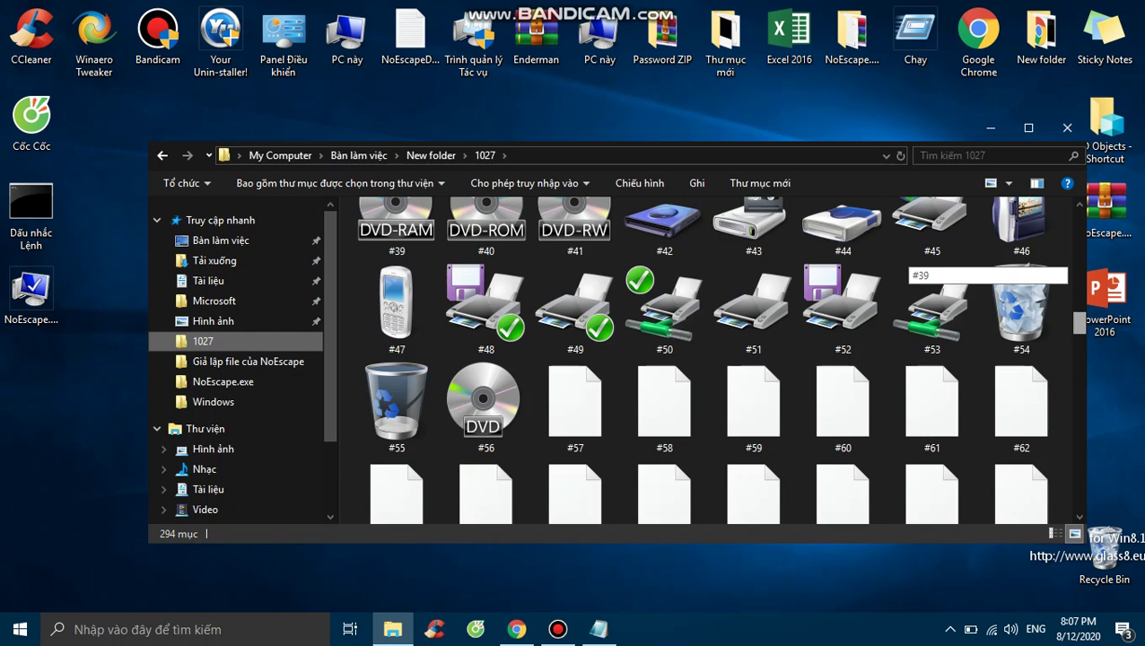
pyautogui.scroll(-20, 721, 359)
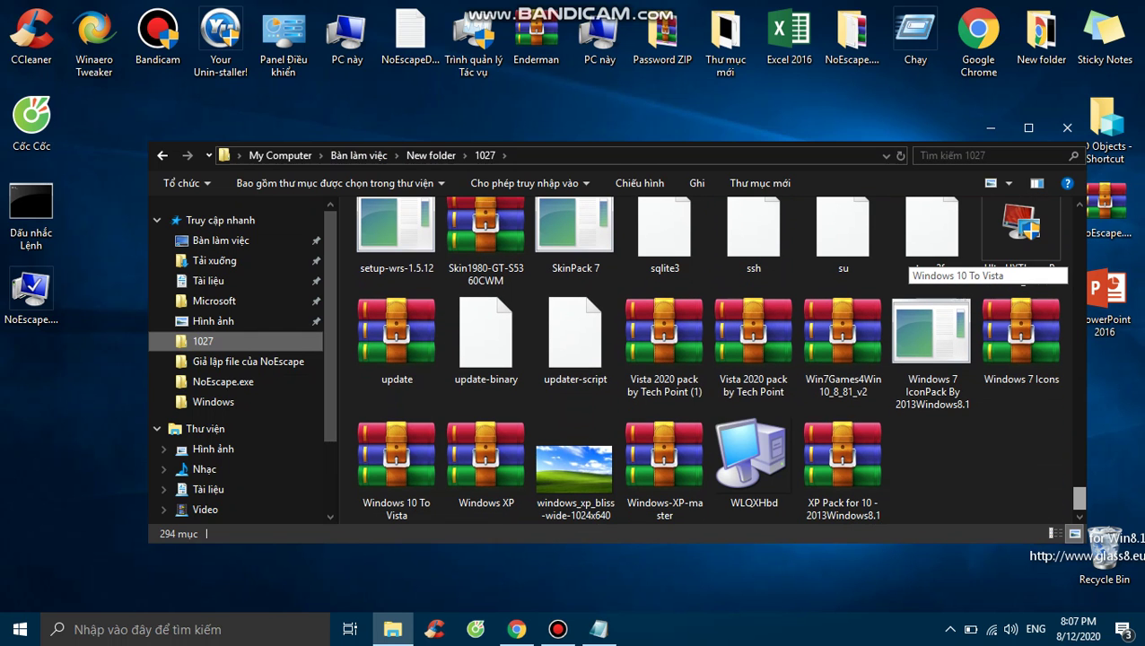
pyautogui.scroll(3, 720, 358)
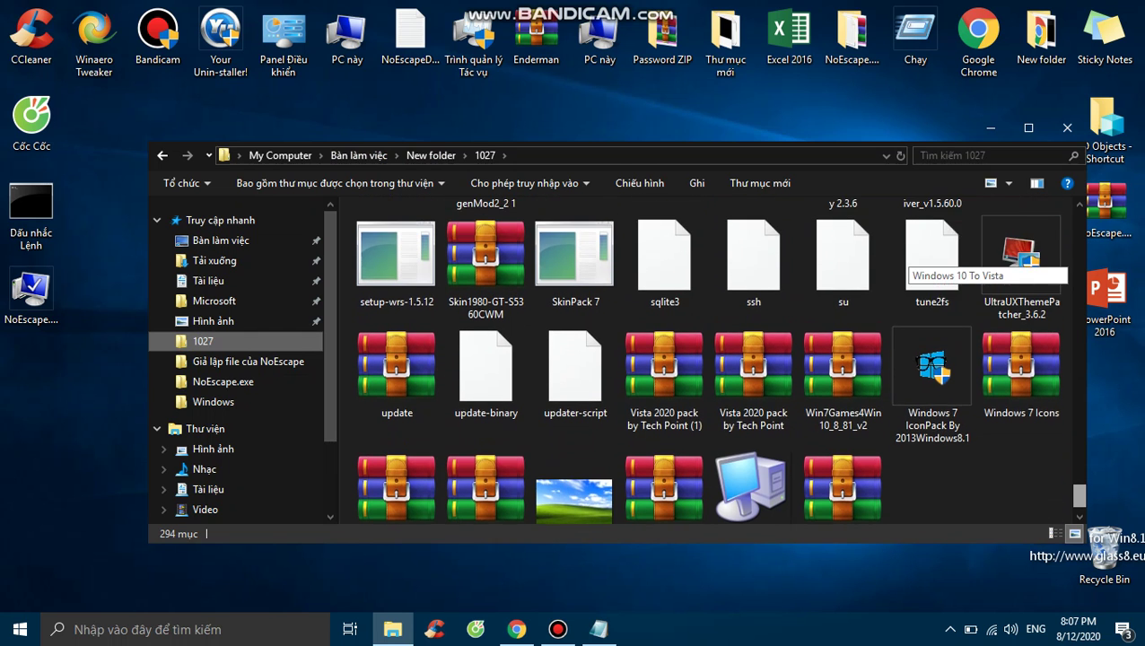
pyautogui.scroll(1, 720, 358)
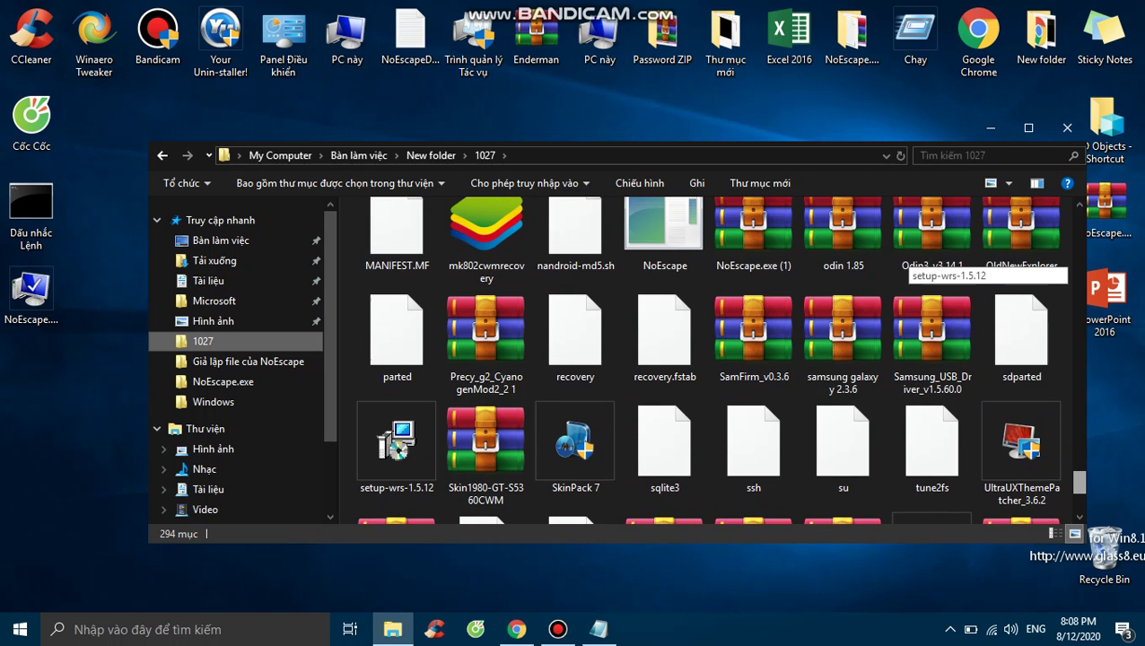
pyautogui.scroll(1, 720, 358)
pyautogui.scroll(1, 934, 269)
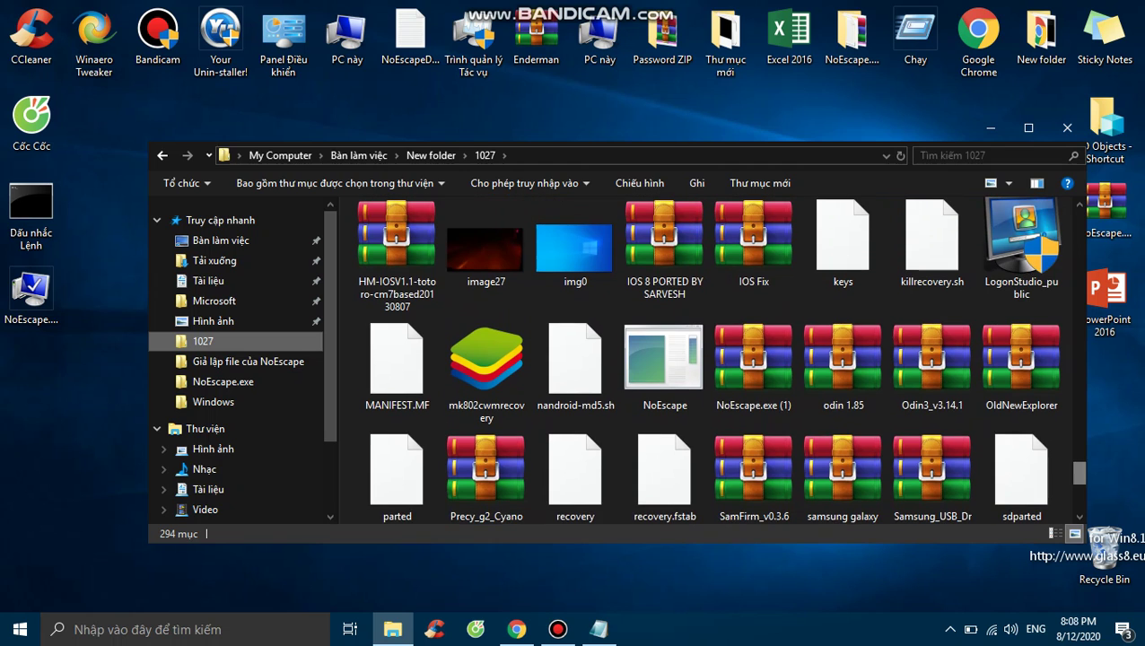
# Step: Extract the NoEscape.exe (1) archive to the desktop, replacing the existing files, and close the folder window
pyautogui.rightClick(756, 372)
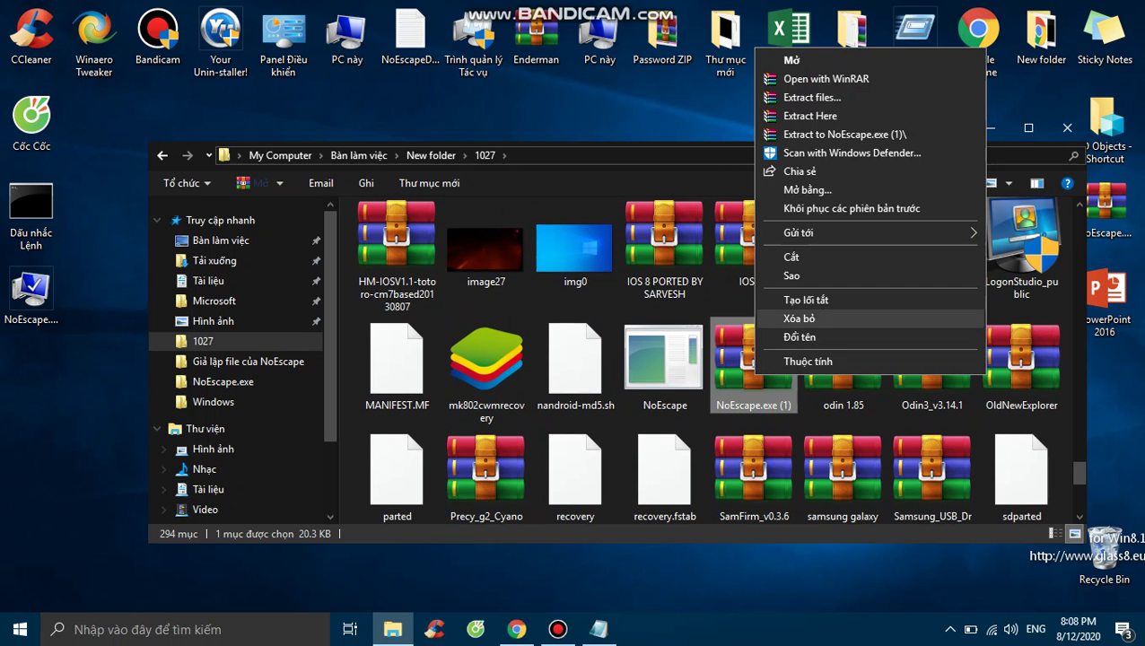
pyautogui.click(813, 97)
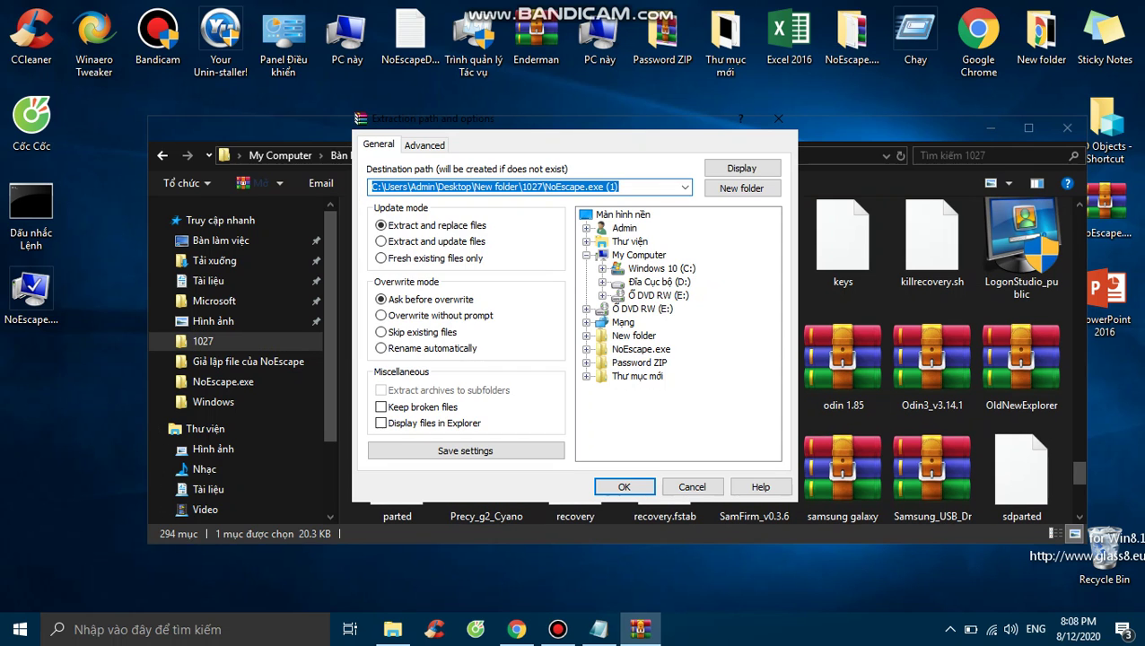
pyautogui.click(623, 214)
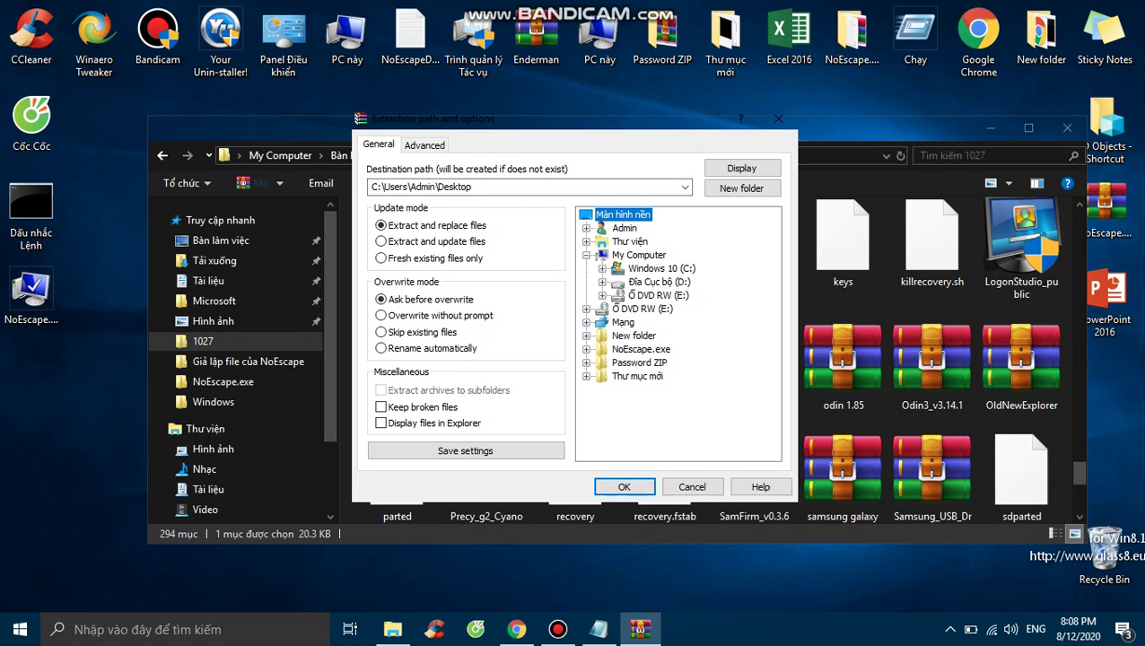
pyautogui.doubleClick(622, 215)
pyautogui.press('Return')
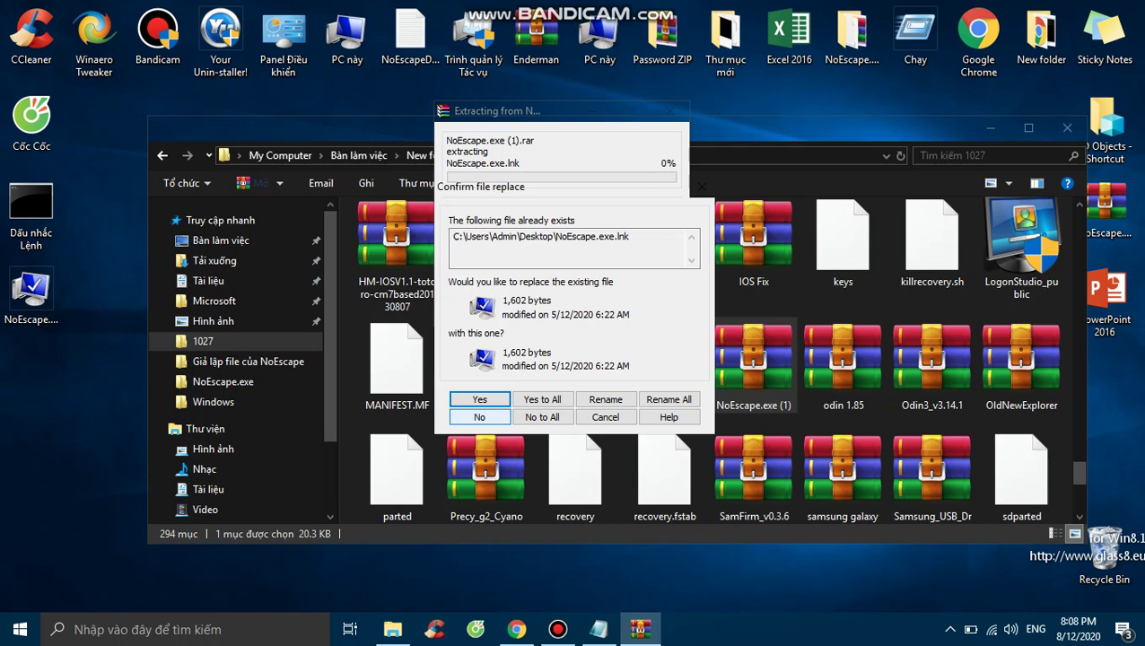
pyautogui.press('Return')
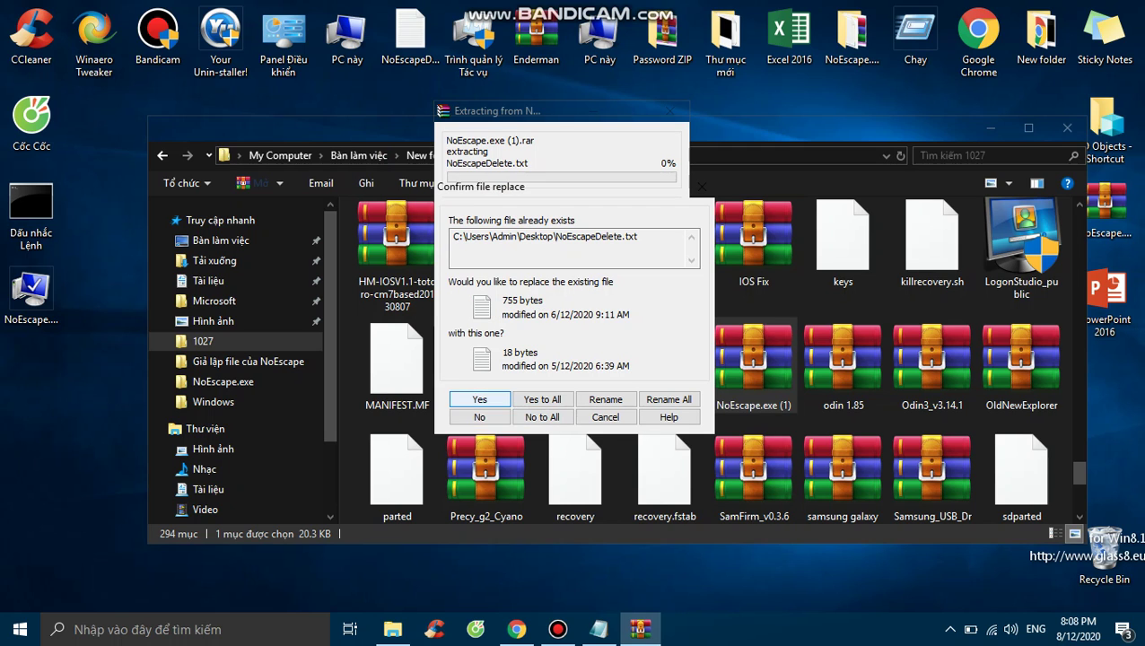
pyautogui.press('Return')
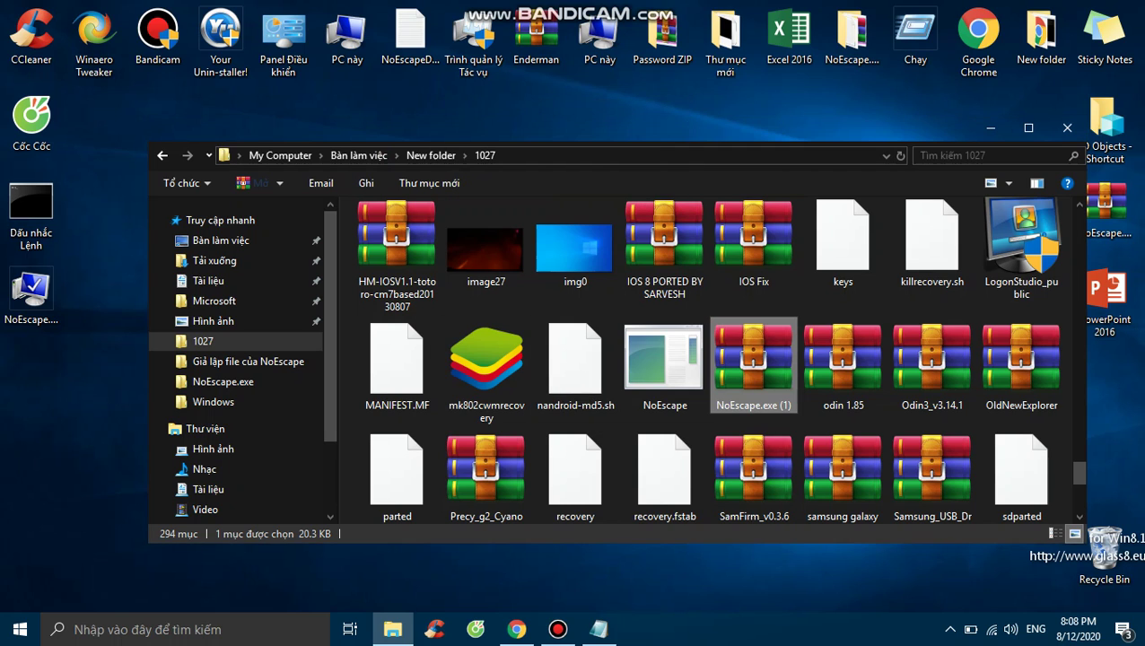
pyautogui.click(1067, 128)
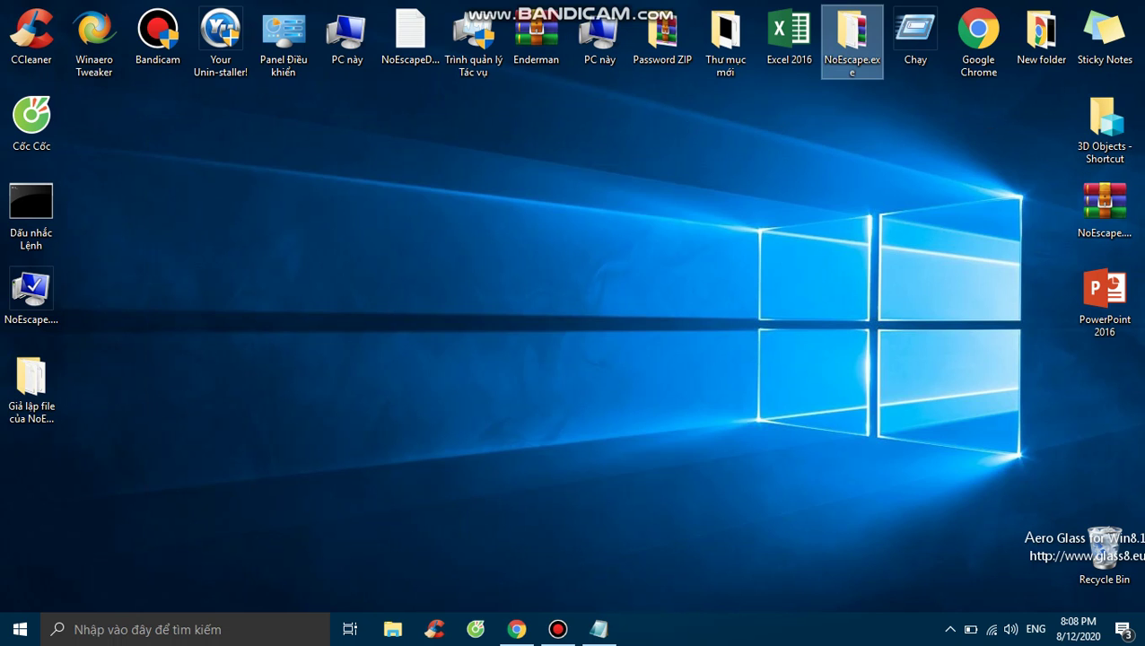
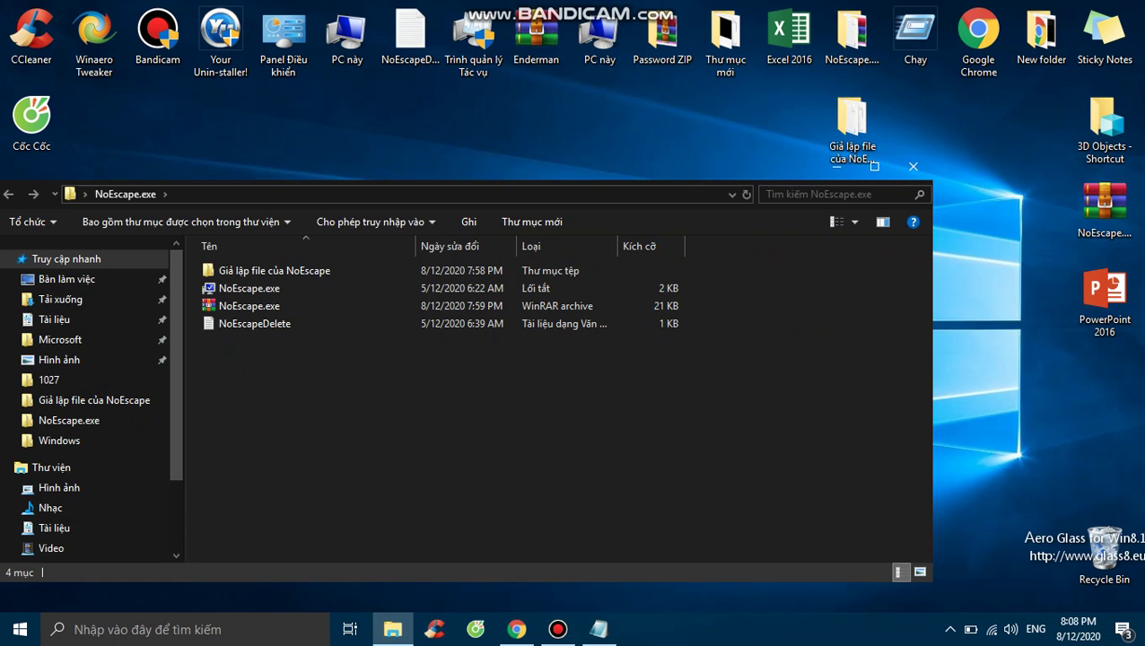
# Step: Check the contents of the extracted "Giả lập file của NoEscape" folder and delete that folder from the desktop
pyautogui.click(914, 167)
pyautogui.doubleClick(851, 122)
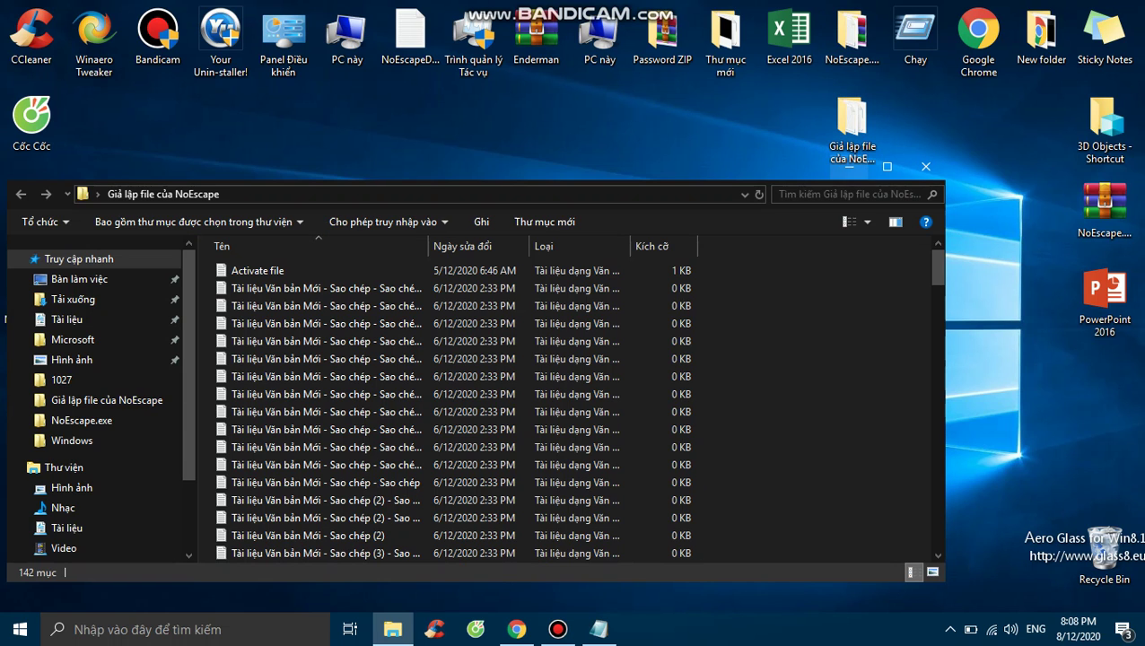
pyautogui.click(925, 166)
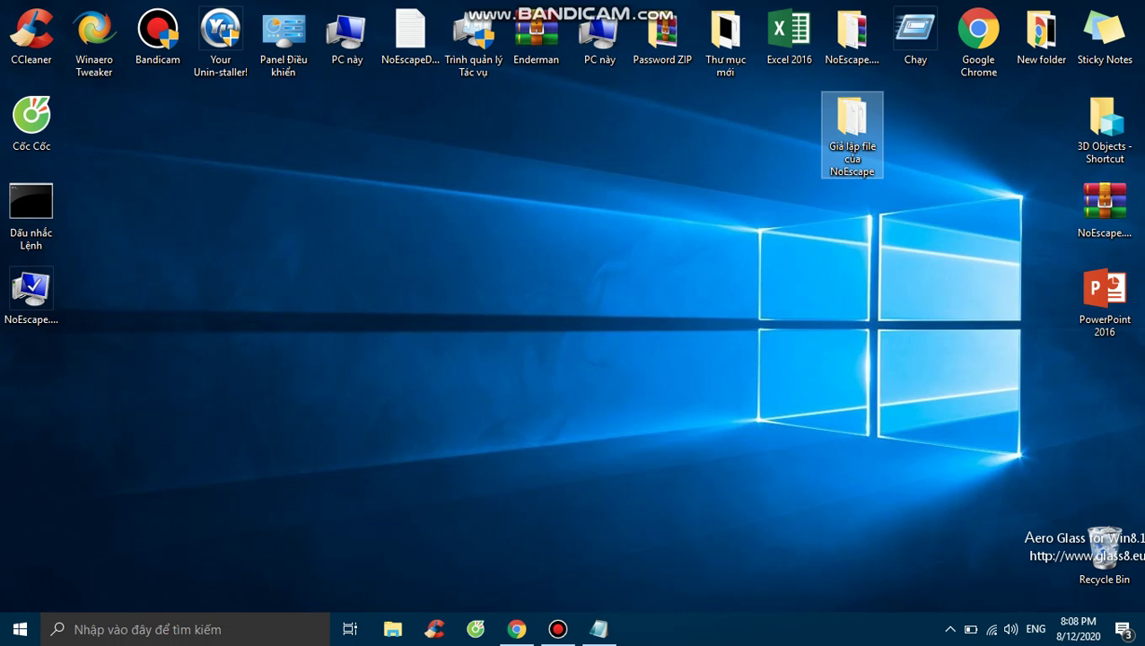
pyautogui.press('Delete')
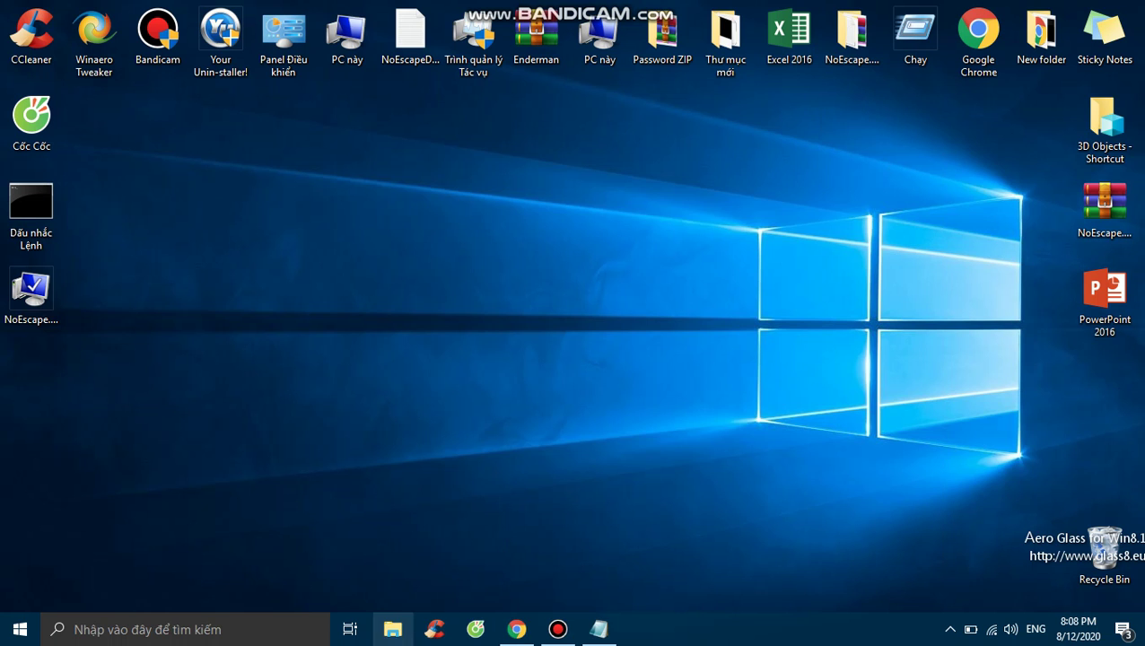
# Step: Open the 1027 folder in File Explorer, locate the NoEscape.exe (1) archive and select it
pyautogui.click(393, 629)
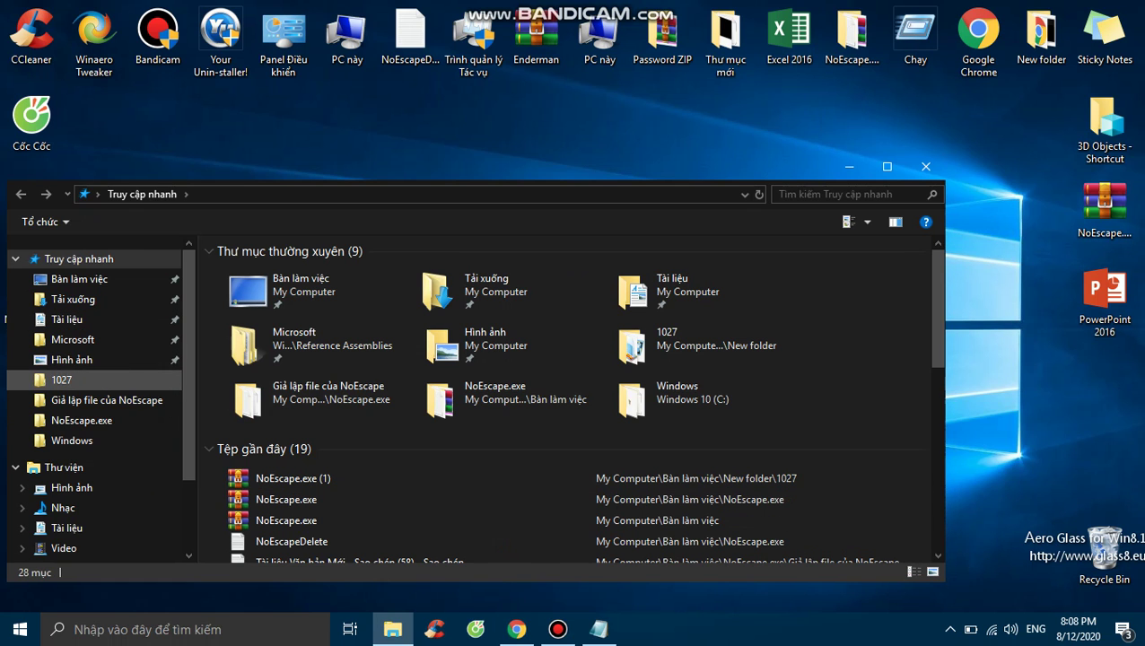
pyautogui.click(62, 380)
pyautogui.scroll(-10, 539, 502)
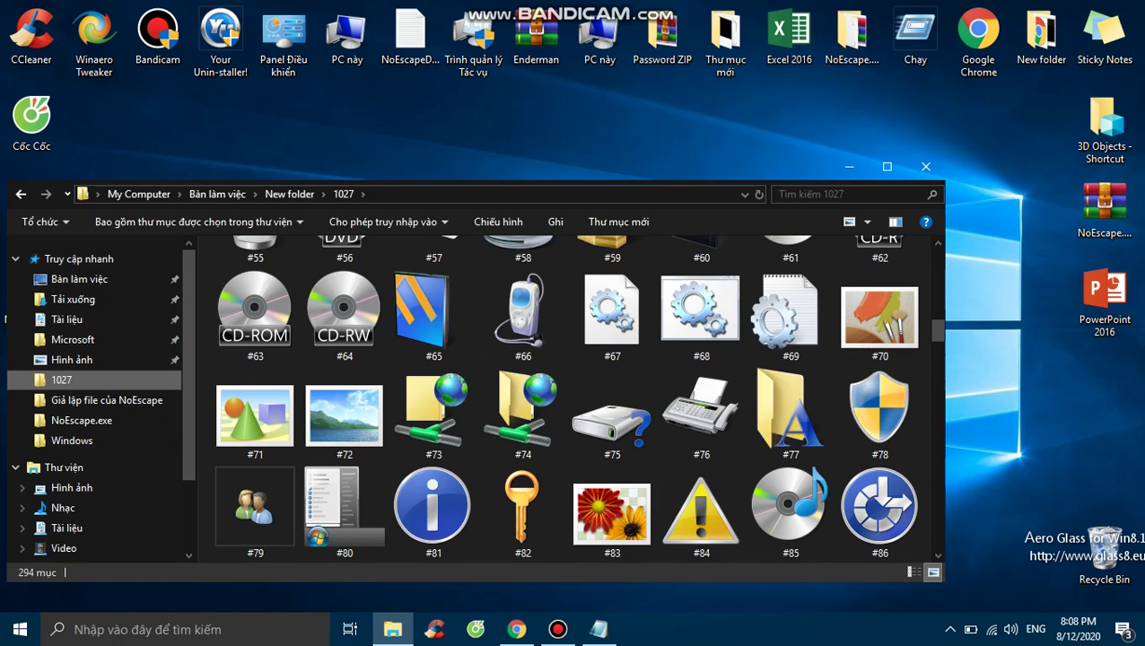
pyautogui.scroll(-15, 790, 511)
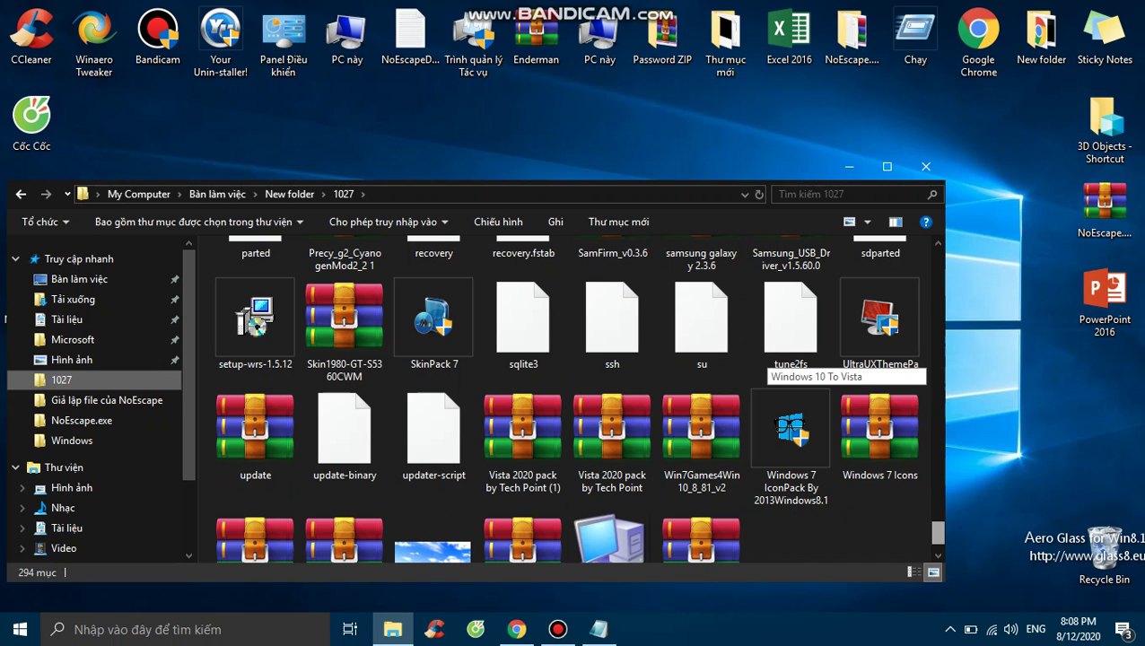
pyautogui.scroll(2, 700, 440)
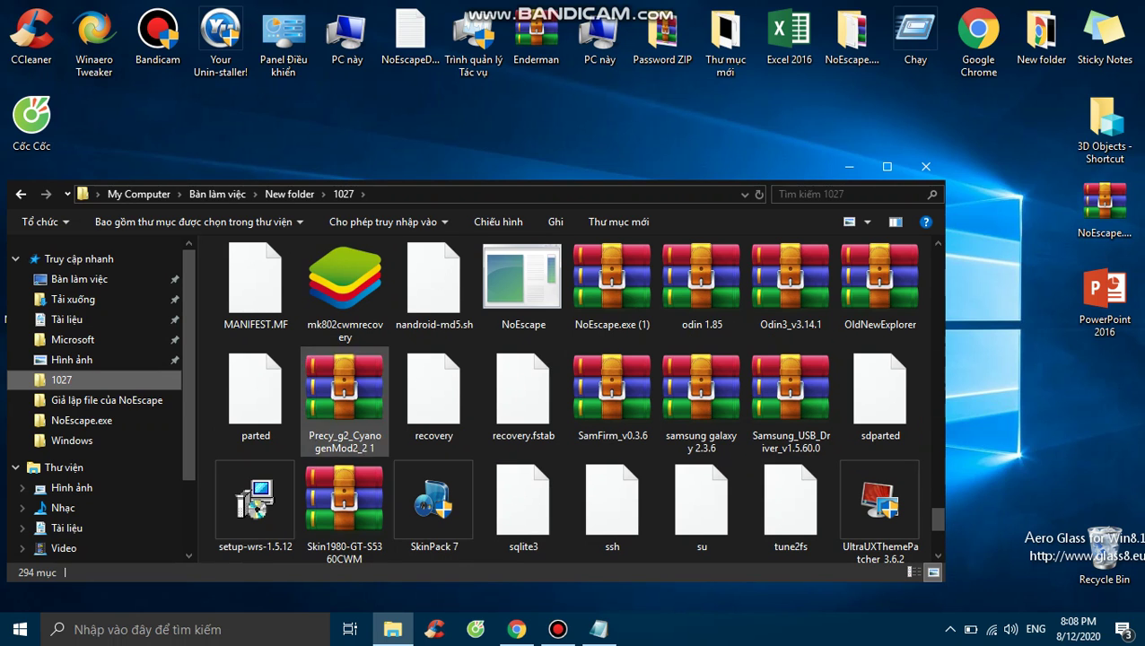
pyautogui.click(612, 285)
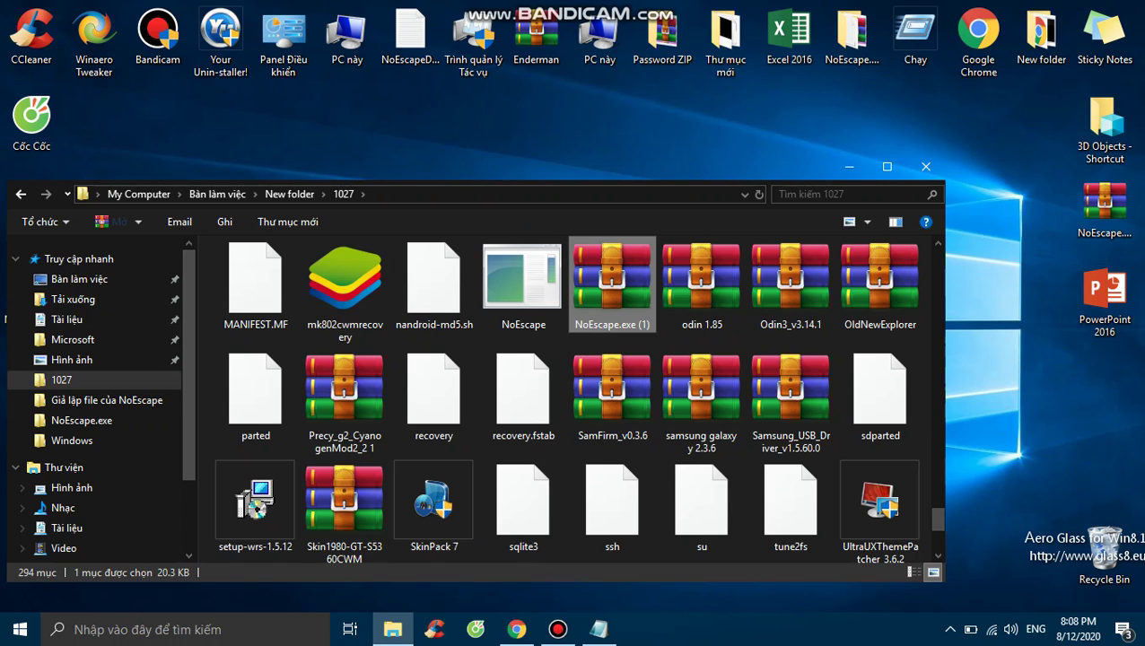
# Step: Extract all contents of the NoEscape.exe (1) archive to the desktop, skipping files with the same names, and close WinRAR
pyautogui.doubleClick(612, 286)
pyautogui.hotkey('ctrl', 'a')
pyautogui.moveTo(373, 410); pyautogui.dragTo(1041, 404)
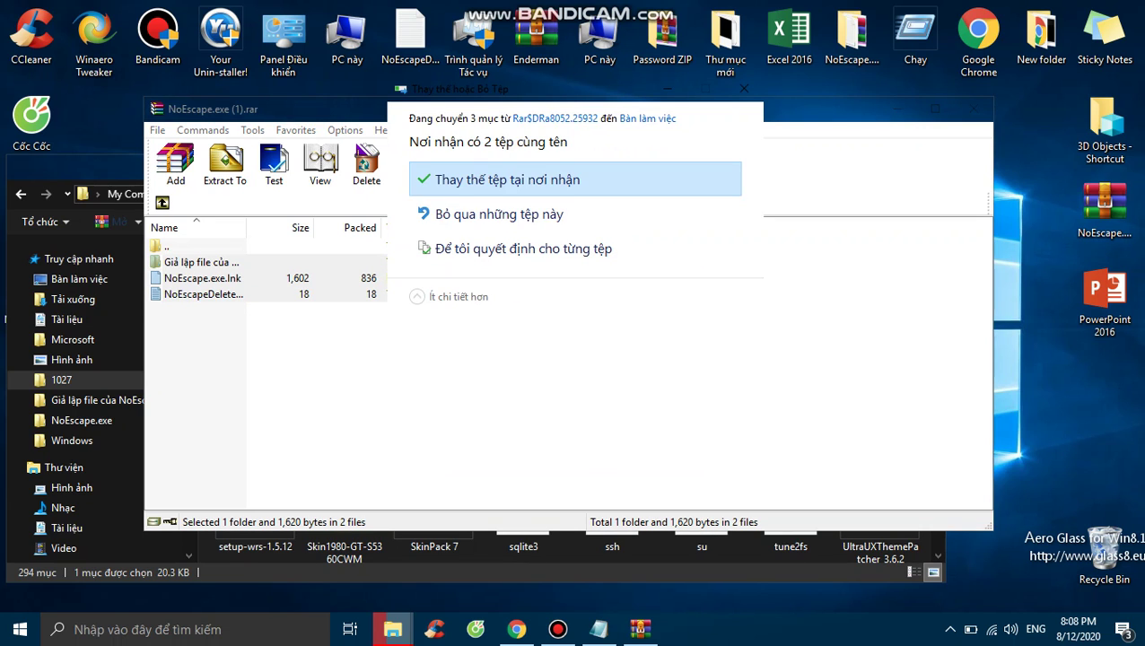
pyautogui.click(499, 213)
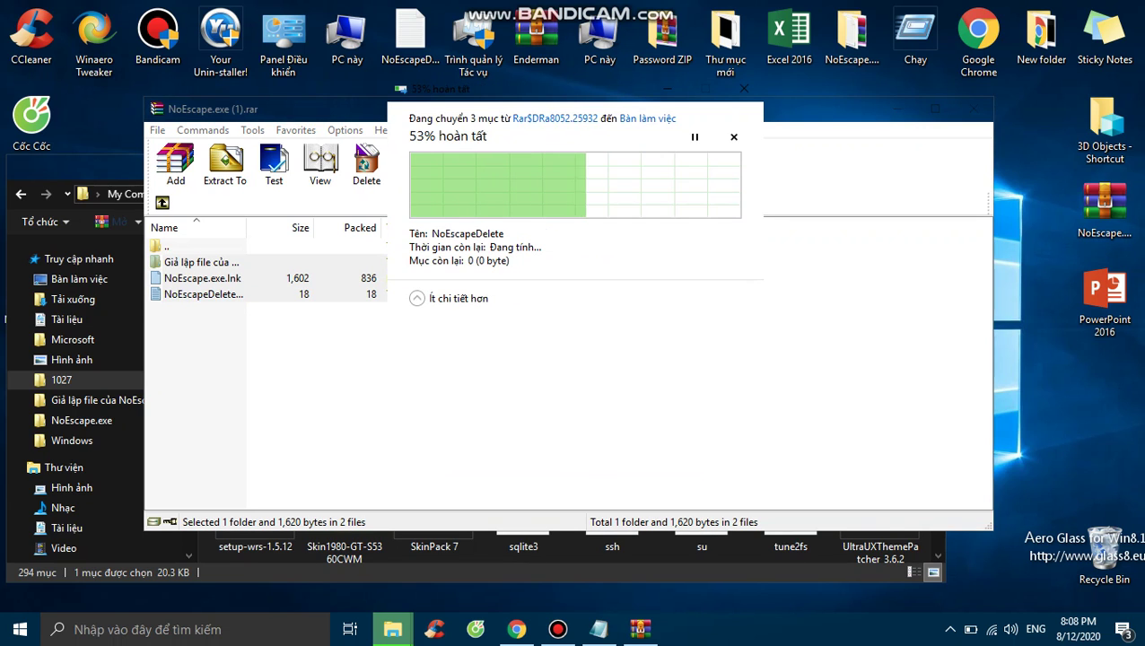
pyautogui.click(974, 109)
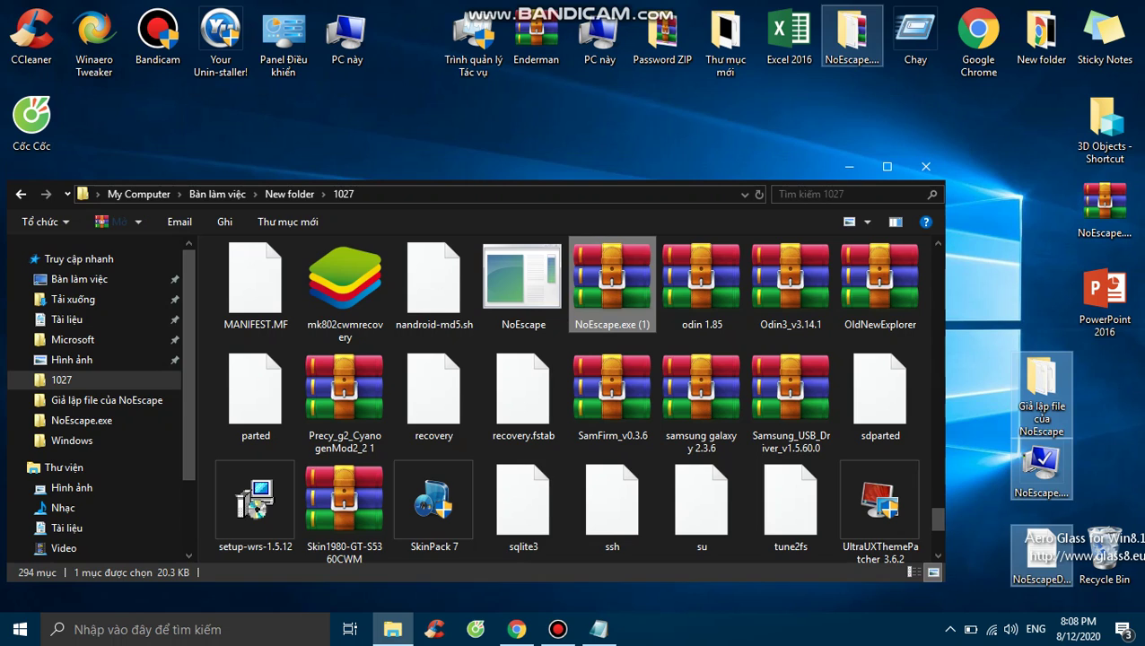
# Step: Check the NoEscape.exe folder, close the folder windows and move the three extracted items beside the Cốc Cốc shortcut
pyautogui.doubleClick(852, 37)
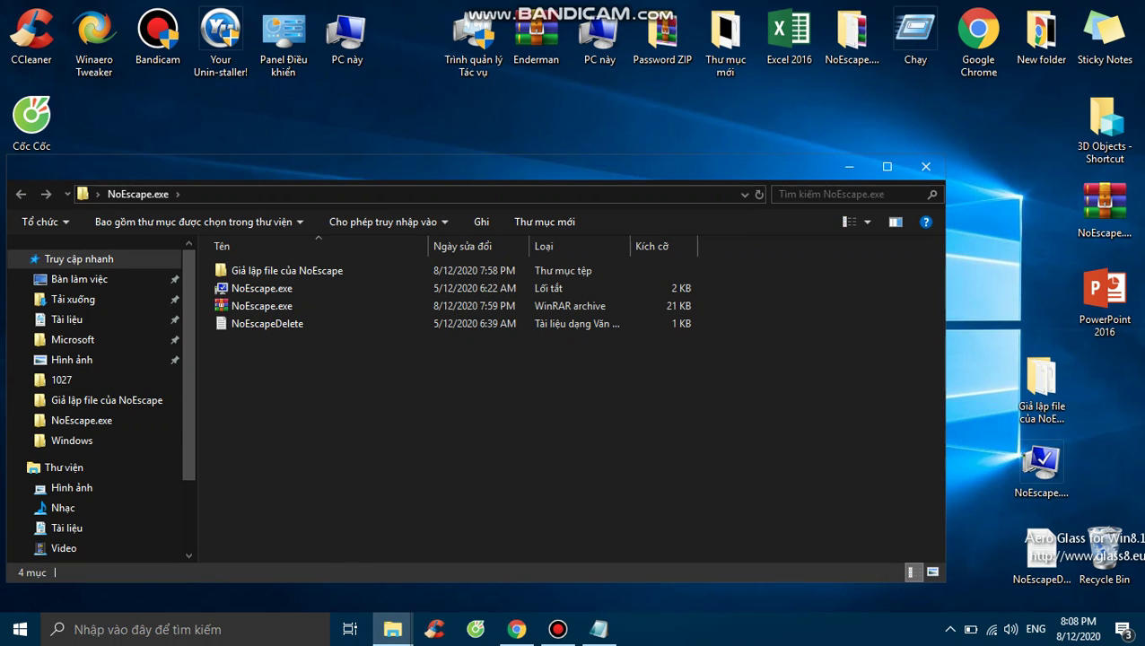
pyautogui.click(925, 167)
pyautogui.click(925, 169)
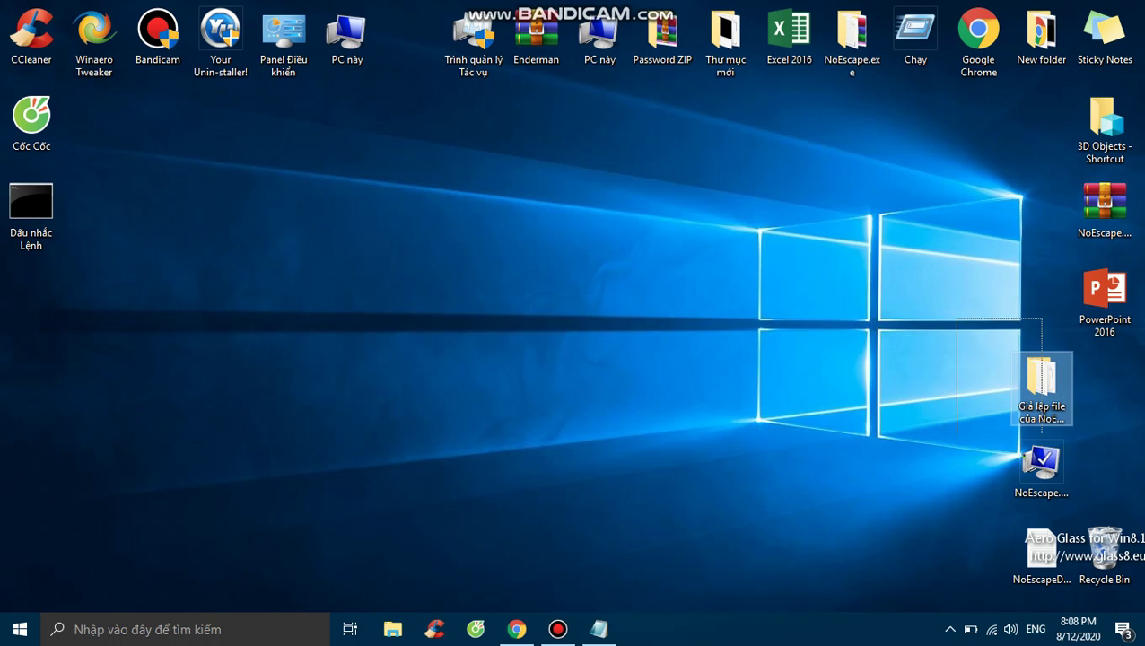
pyautogui.moveTo(1042, 462); pyautogui.dragTo(94, 202)
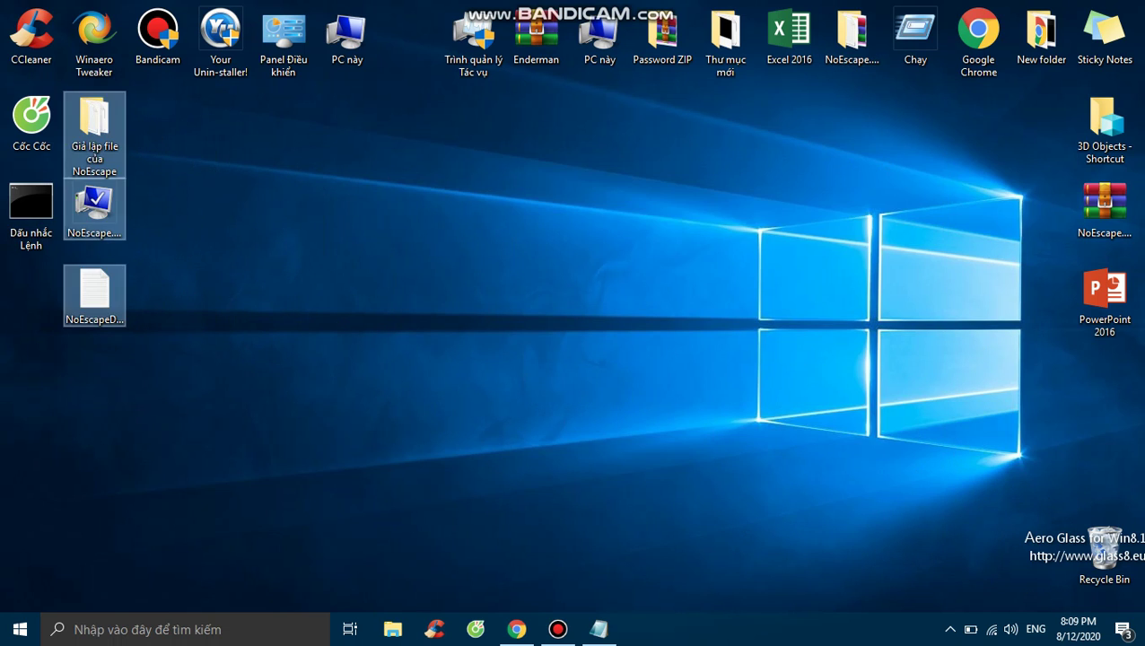
# Step: Create a new folder on the desktop with the default name and place it between the PC này and Trình quản lý Tác vụ icons
pyautogui.rightClick(365, 302)
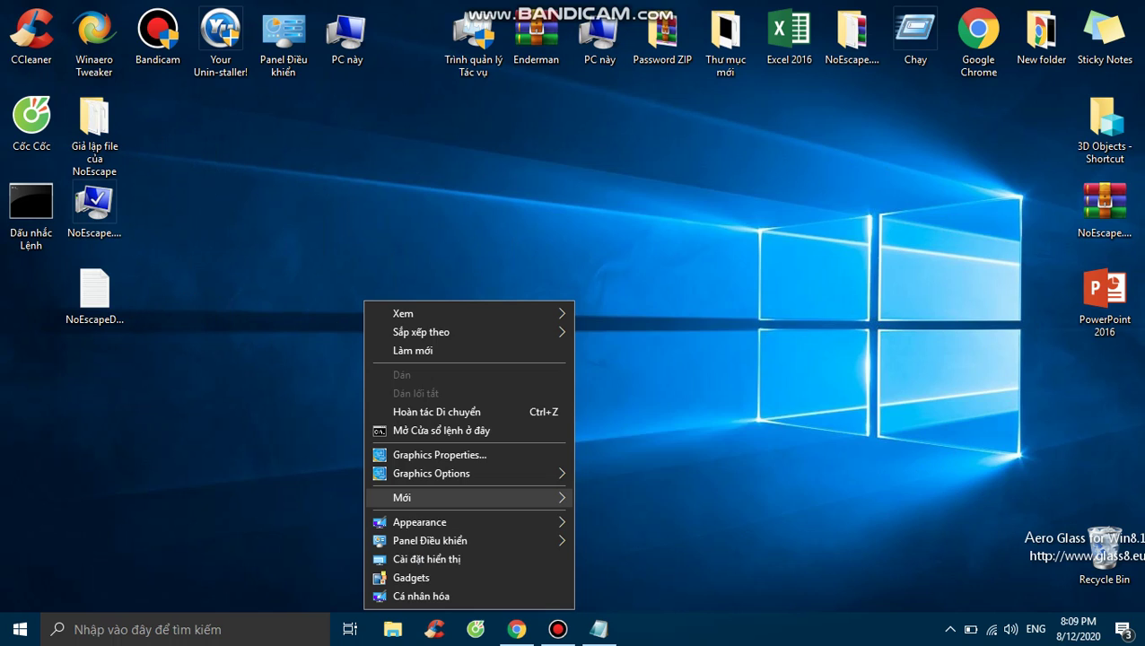
pyautogui.moveTo(466, 497)
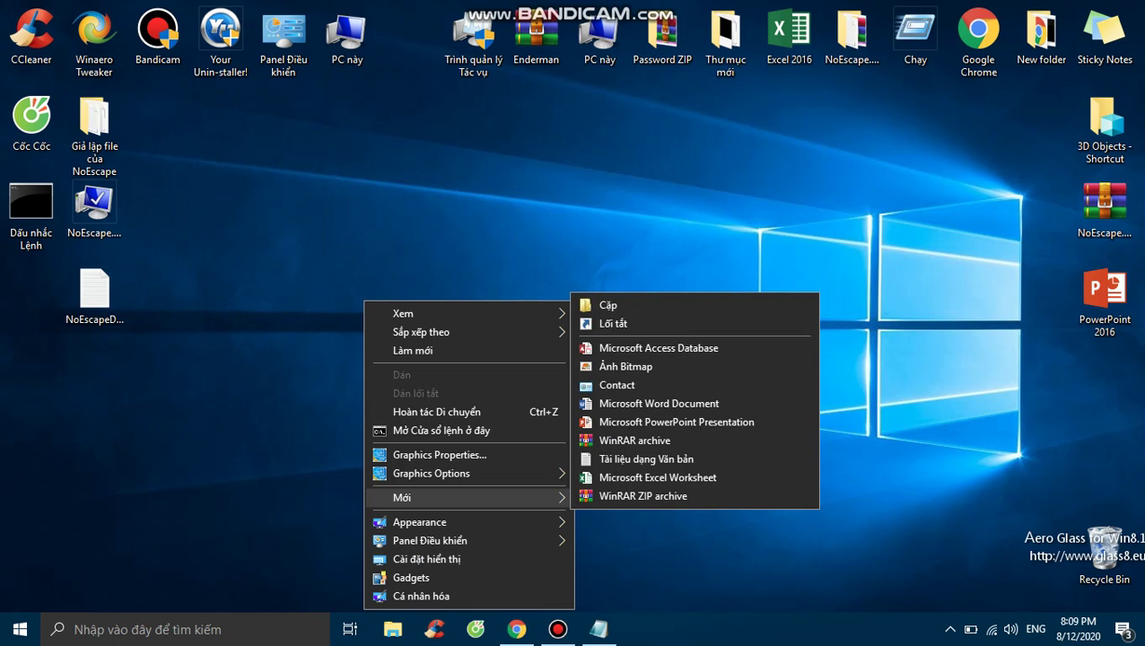
pyautogui.click(608, 305)
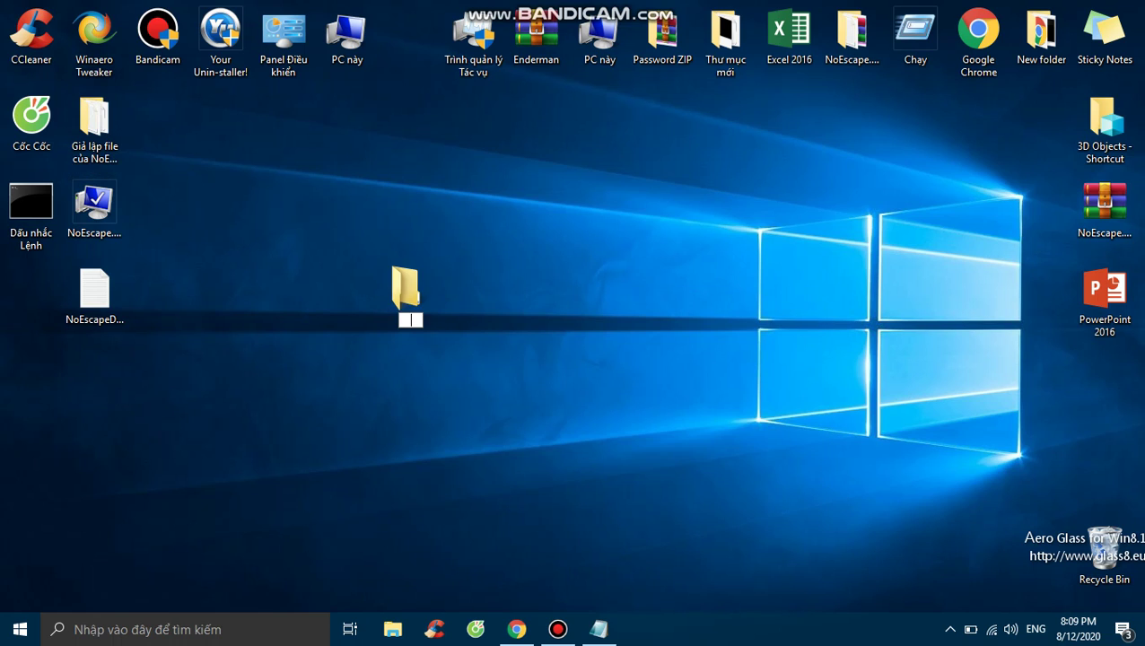
pyautogui.press('Return')
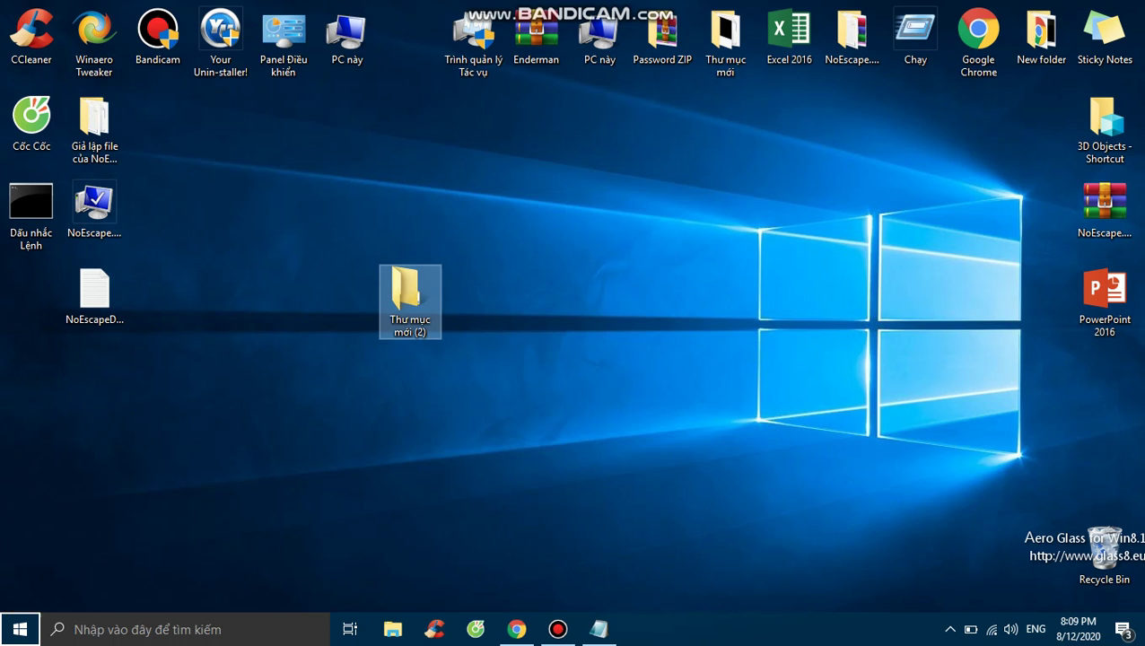
pyautogui.click(520, 314)
pyautogui.moveTo(408, 292); pyautogui.dragTo(487, 366)
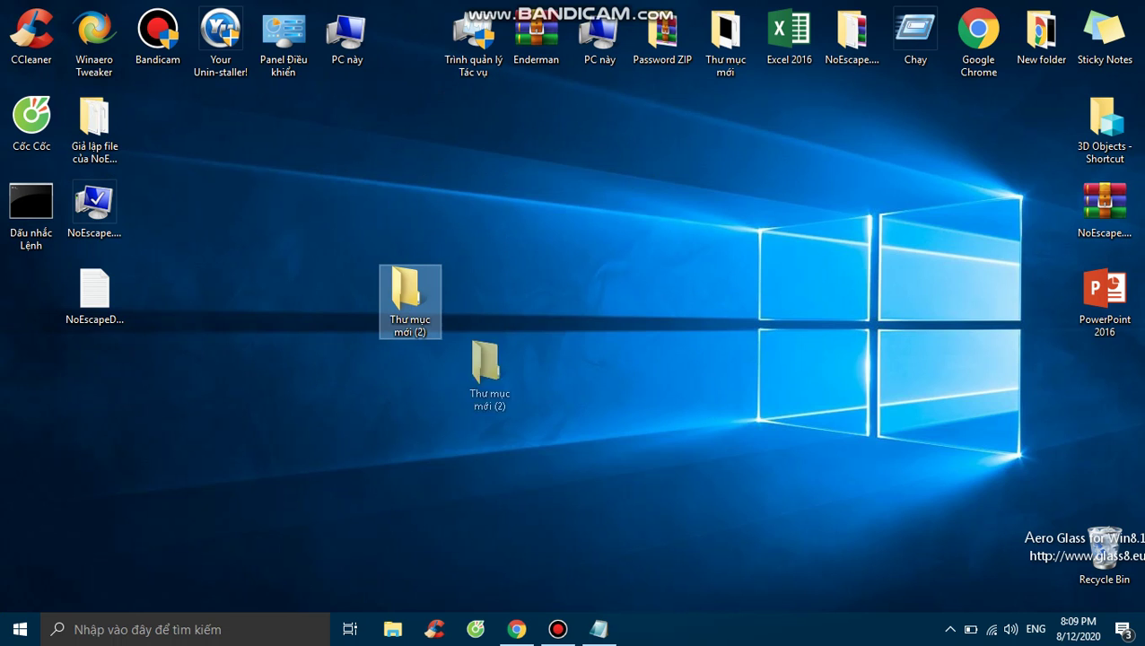
pyautogui.moveTo(395, 27); pyautogui.dragTo(409, 35)
# Step: Move the three extracted items to the middle of the desktop below PC này and briefly check the NoEscape.exe folder
pyautogui.moveTo(291, 362); pyautogui.dragTo(572, 94)
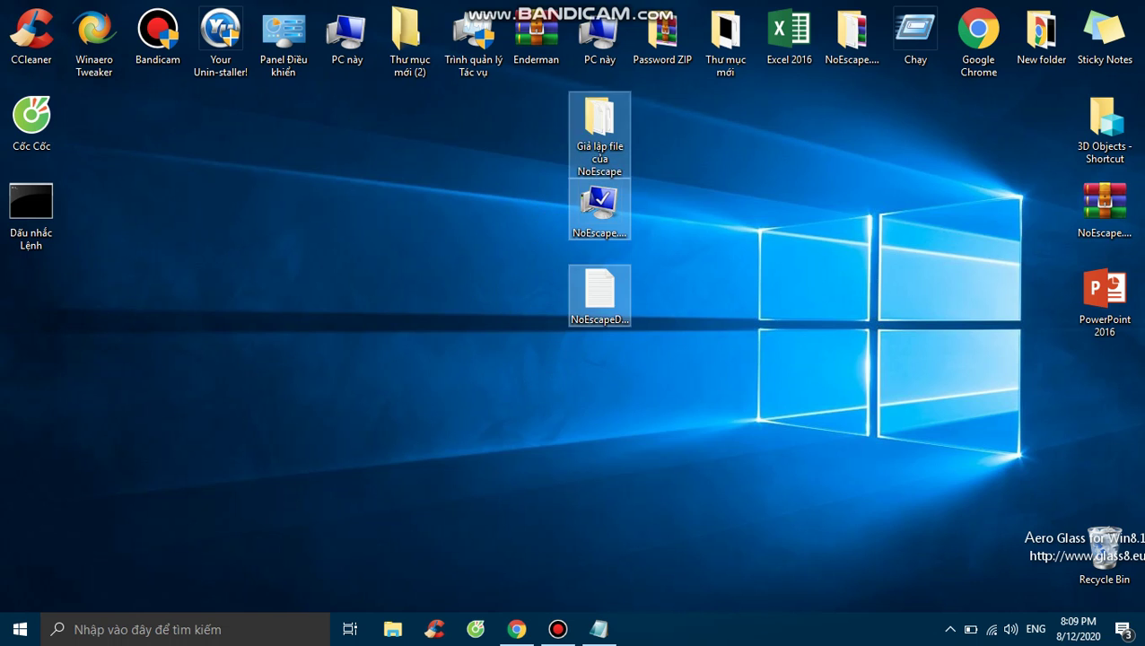
pyautogui.doubleClick(852, 36)
pyautogui.click(925, 167)
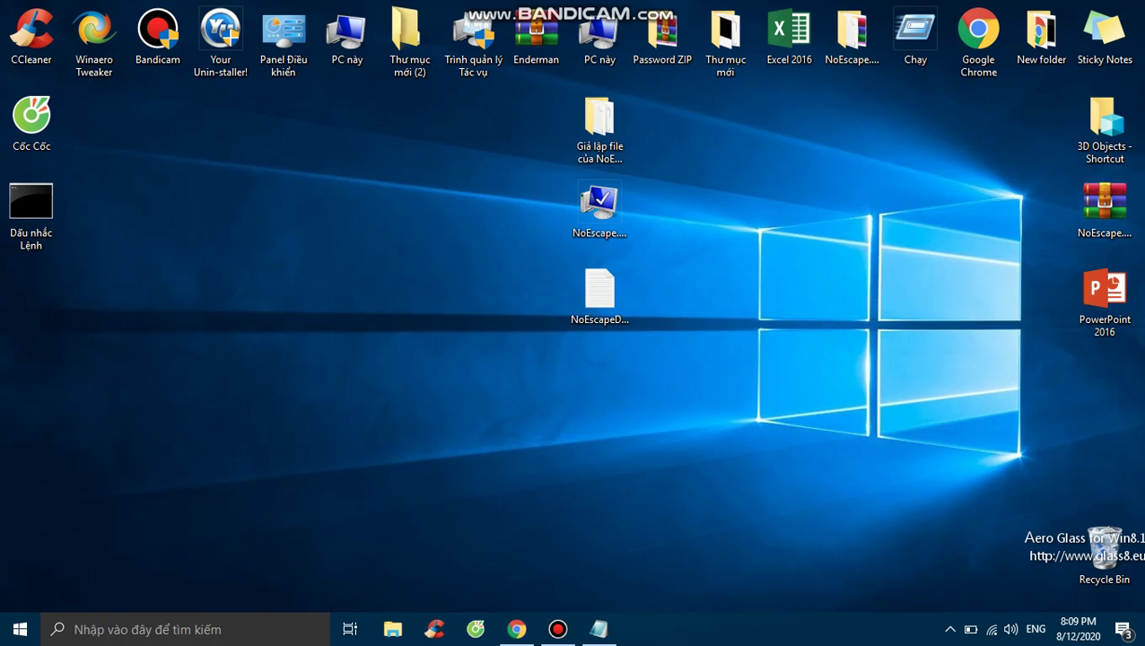
pyautogui.moveTo(683, 85); pyautogui.dragTo(561, 378)
# Step: Rename the new desktop folder as NoEscape
pyautogui.click(406, 37)
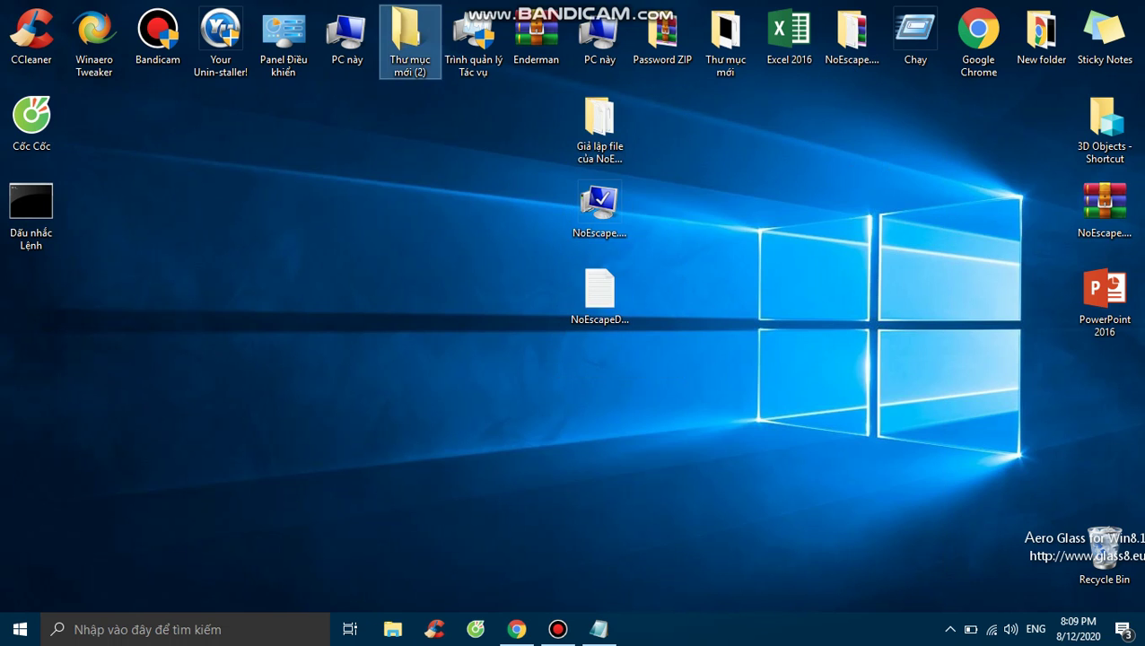
pyautogui.rightClick(399, 46)
pyautogui.click(442, 414)
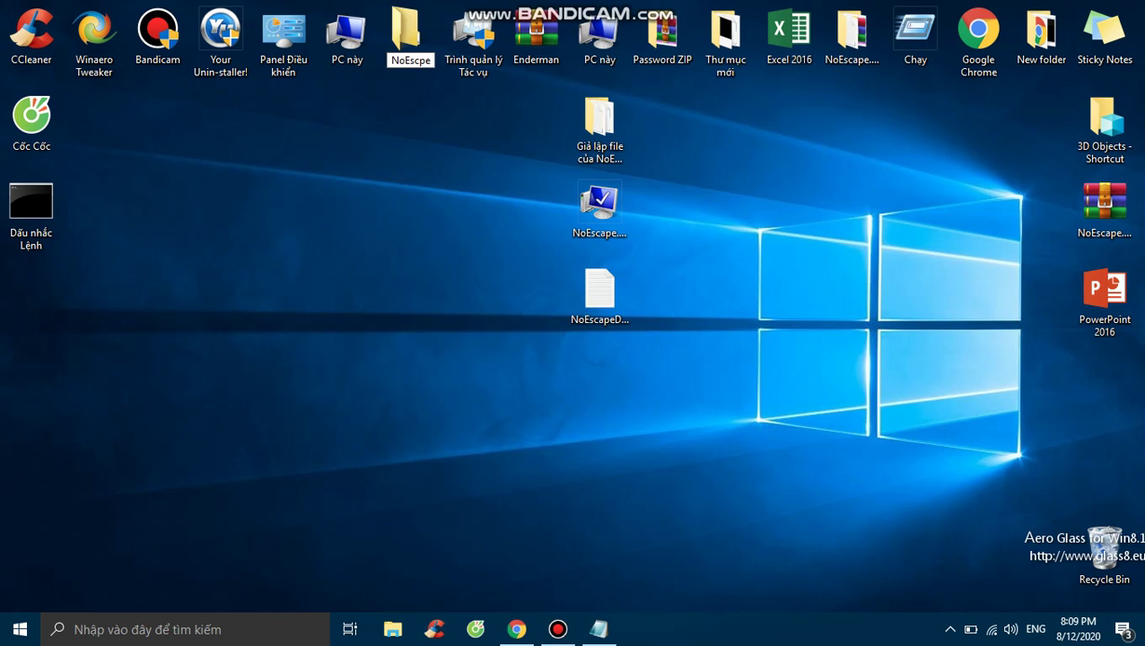
pyautogui.press('Return')
pyautogui.press('Right')
pyautogui.press('Return')
# Step: Move the three extracted items into the NoEscape folder and open the folder to check its contents
pyautogui.moveTo(735, 461); pyautogui.dragTo(567, 90)
pyautogui.moveTo(597, 141); pyautogui.dragTo(408, 54)
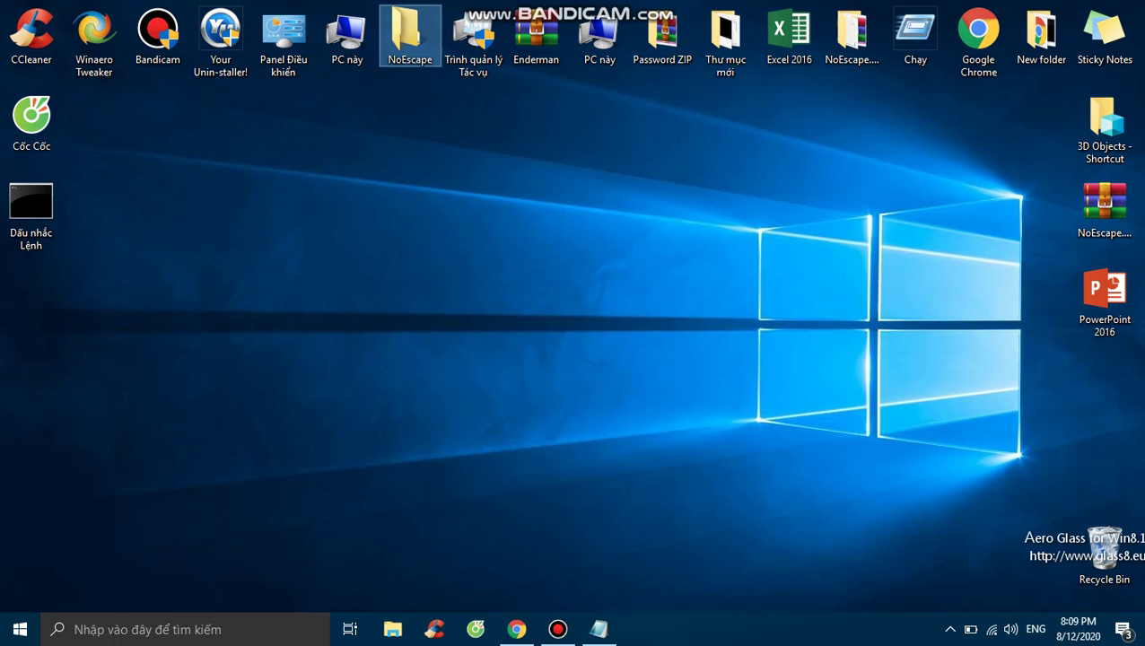
pyautogui.doubleClick(410, 38)
pyautogui.moveTo(836, 403); pyautogui.dragTo(359, 270)
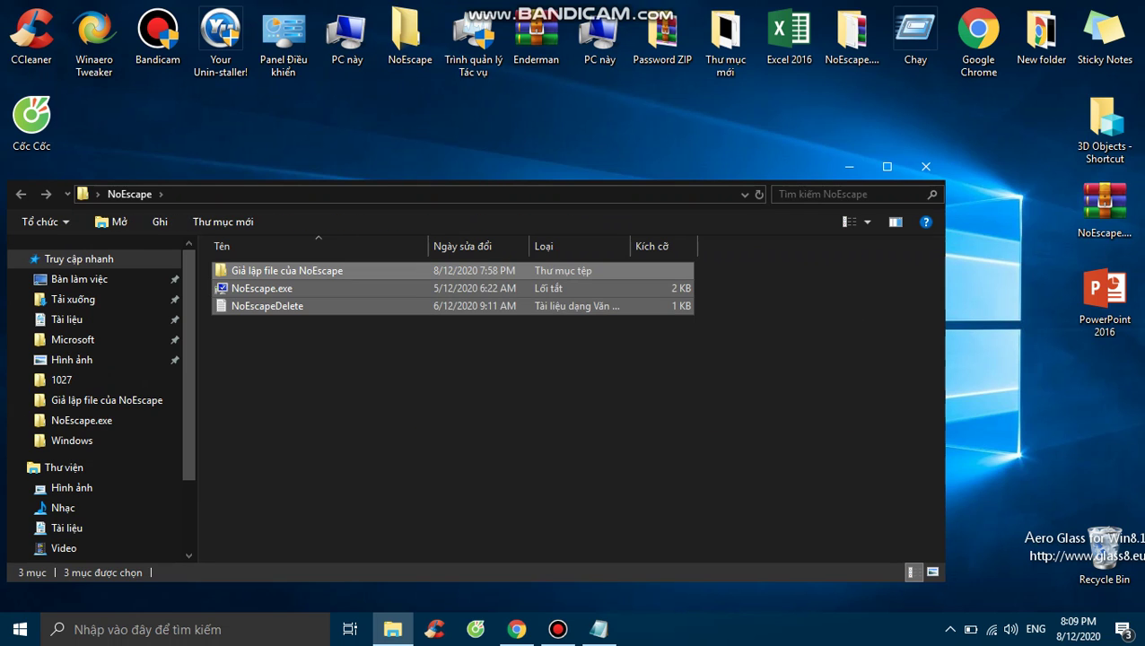
# Step: Open the NoEscapeDelete text file, examine its winnt32 and NoEscape lines, and close it
pyautogui.doubleClick(266, 306)
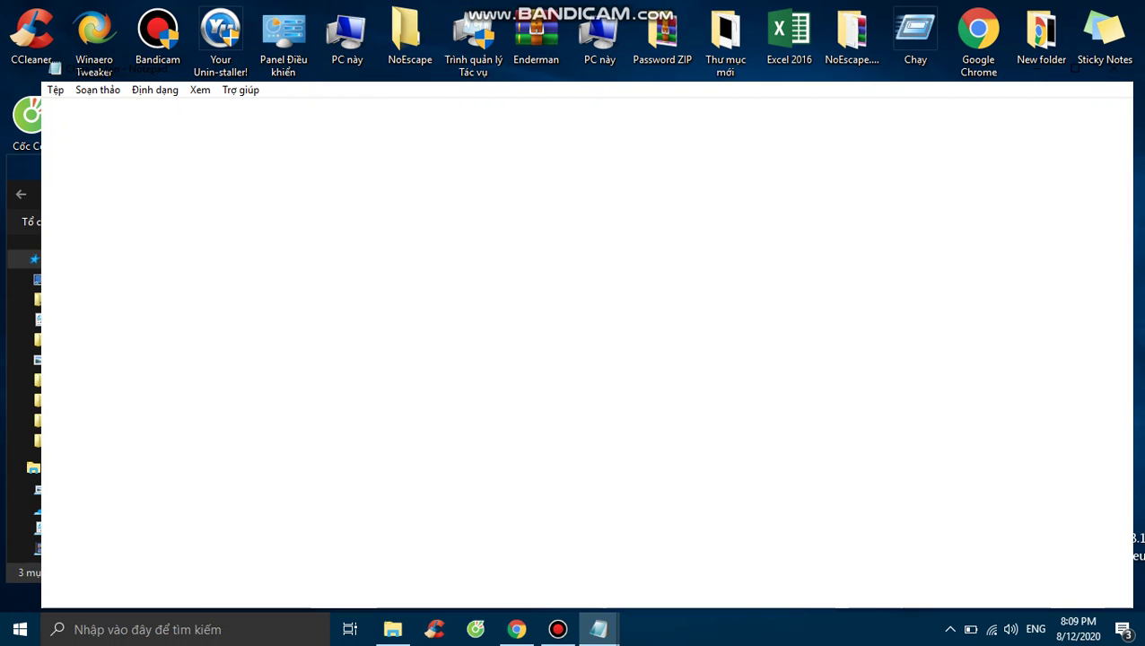
pyautogui.moveTo(49, 121); pyautogui.dragTo(657, 494)
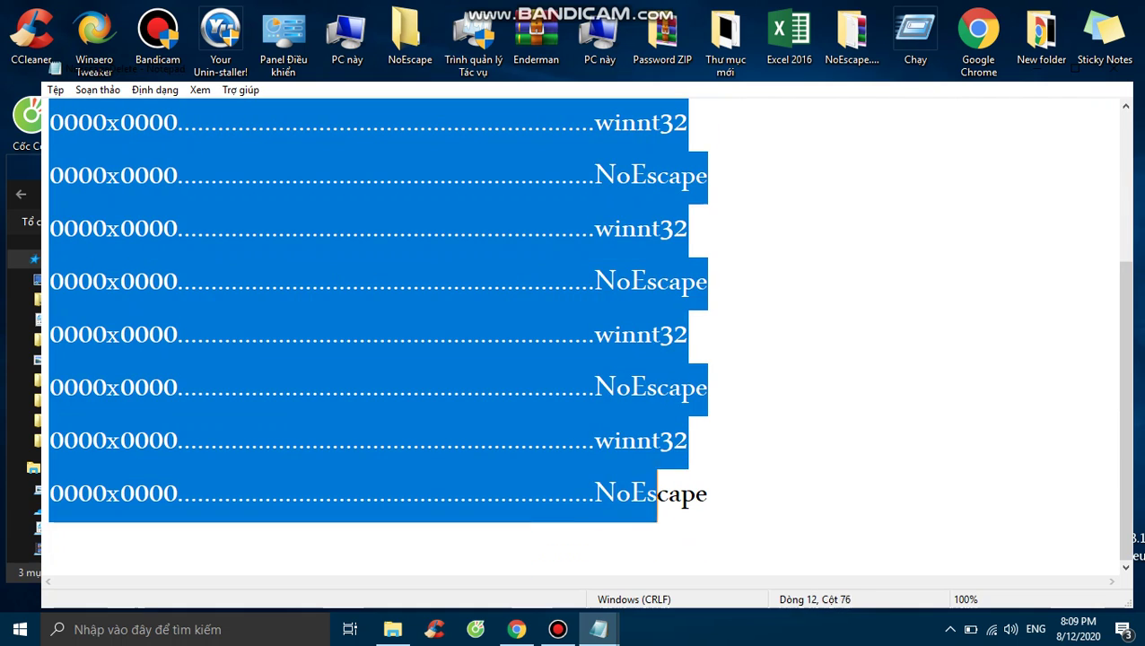
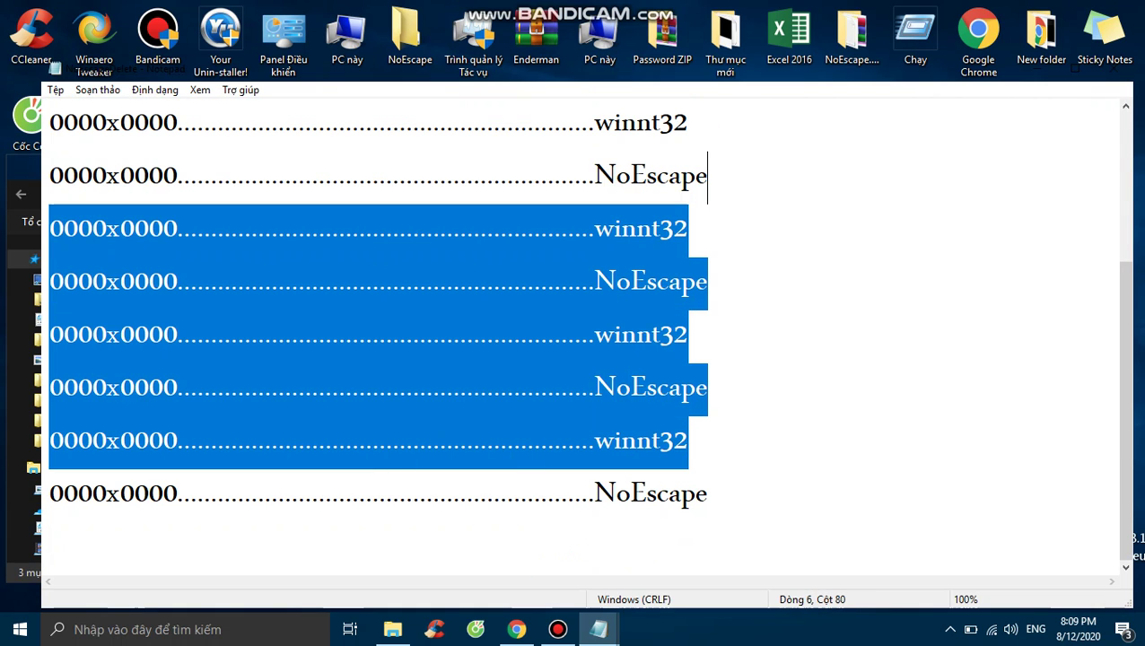
pyautogui.click(685, 122)
pyautogui.moveTo(686, 122); pyautogui.dragTo(264, 494)
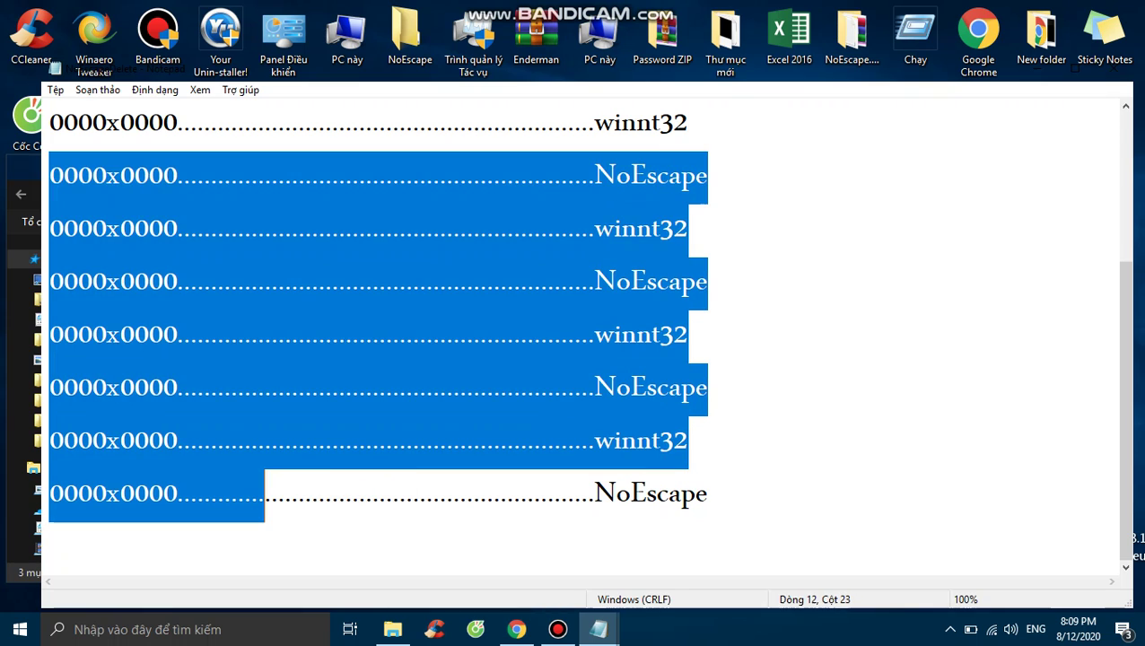
pyautogui.click(707, 494)
pyautogui.moveTo(707, 493); pyautogui.dragTo(49, 123)
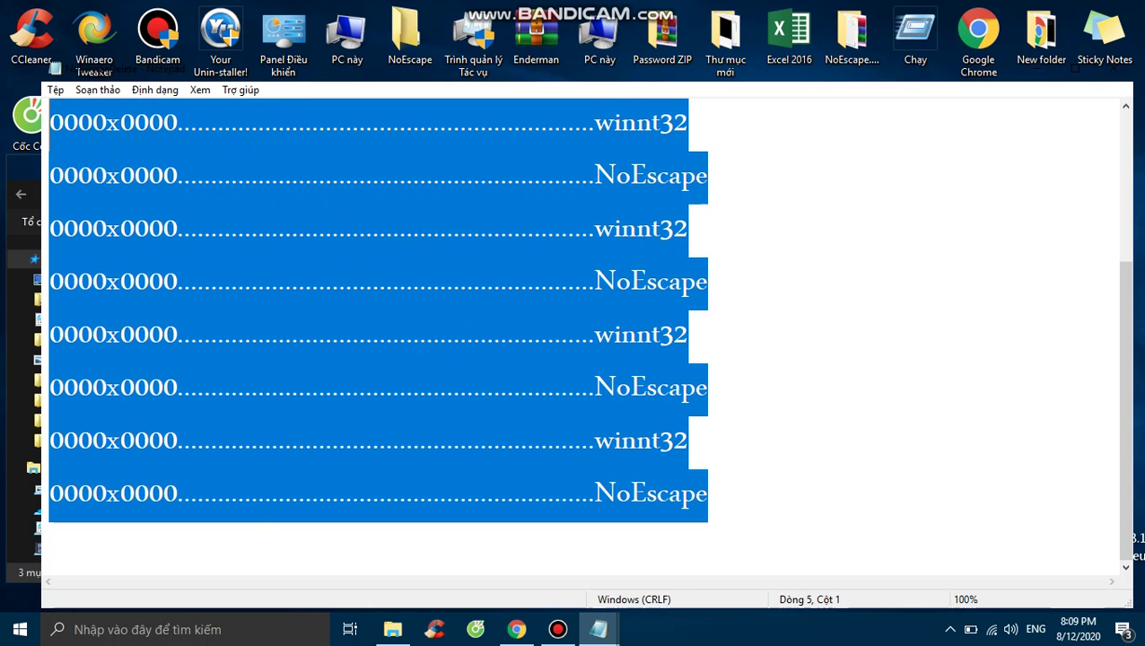
pyautogui.click(1114, 69)
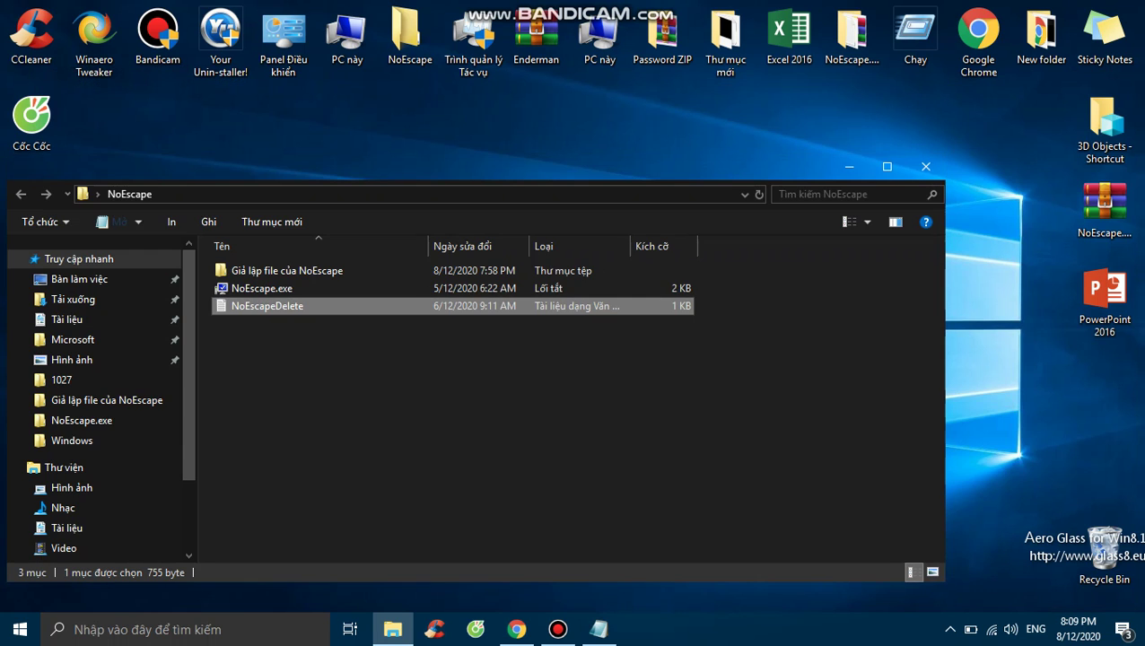
# Step: Run the NoEscape.exe shortcut from the NoEscape folder and briefly check the Bandicam recorder window before minimizing it
pyautogui.click(262, 288)
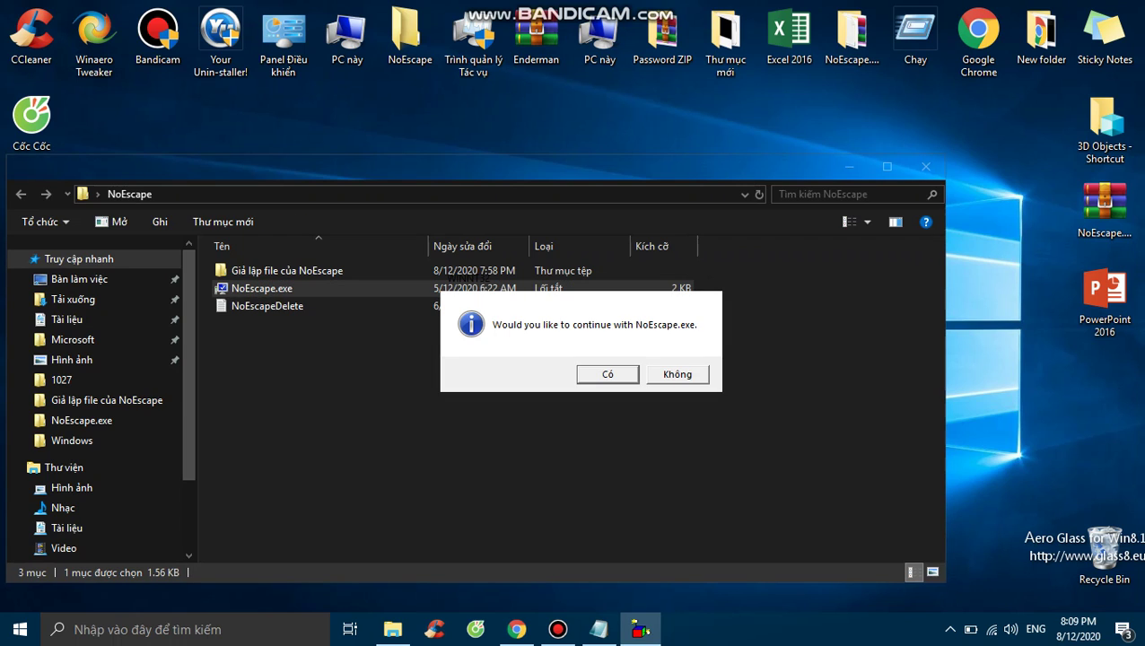
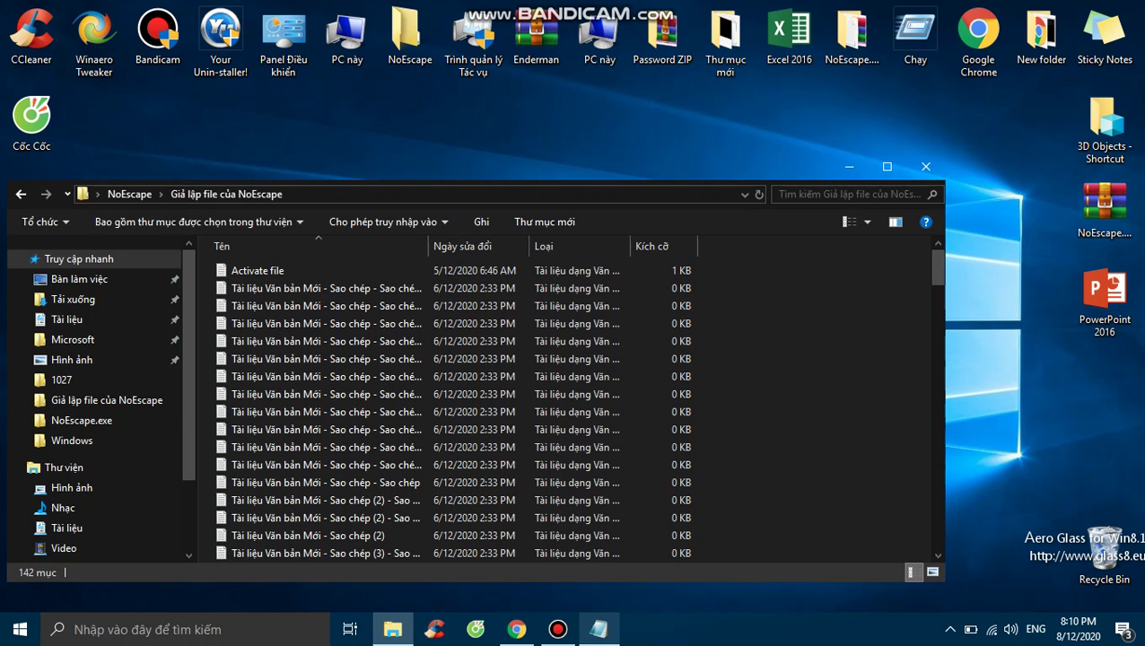
pyautogui.click(559, 629)
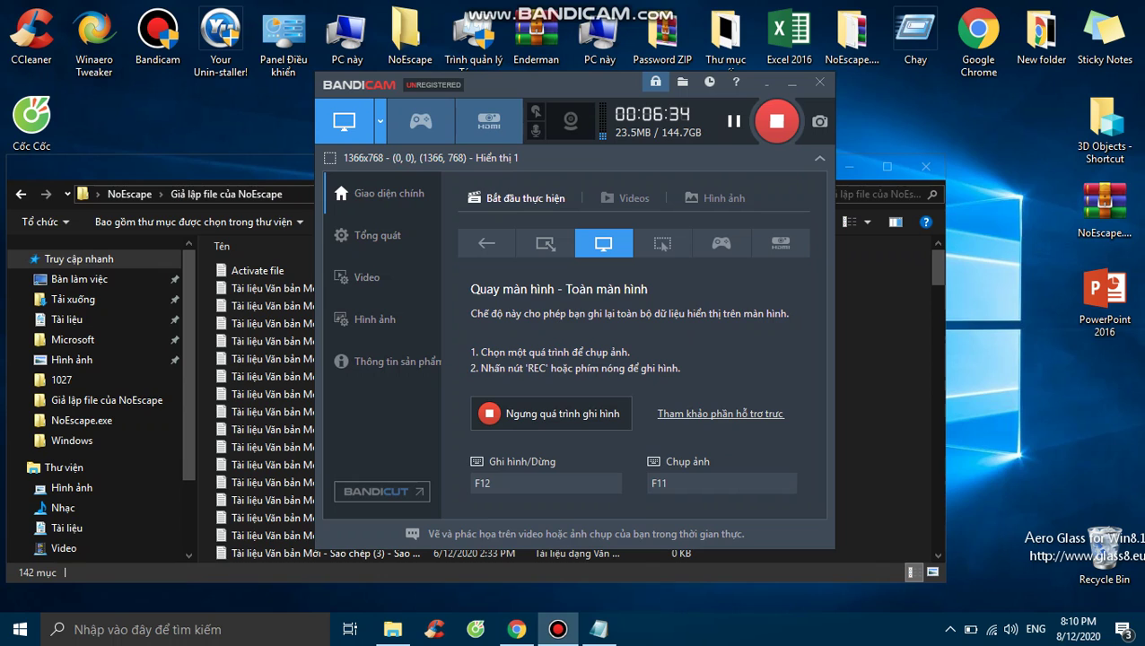
pyautogui.click(792, 83)
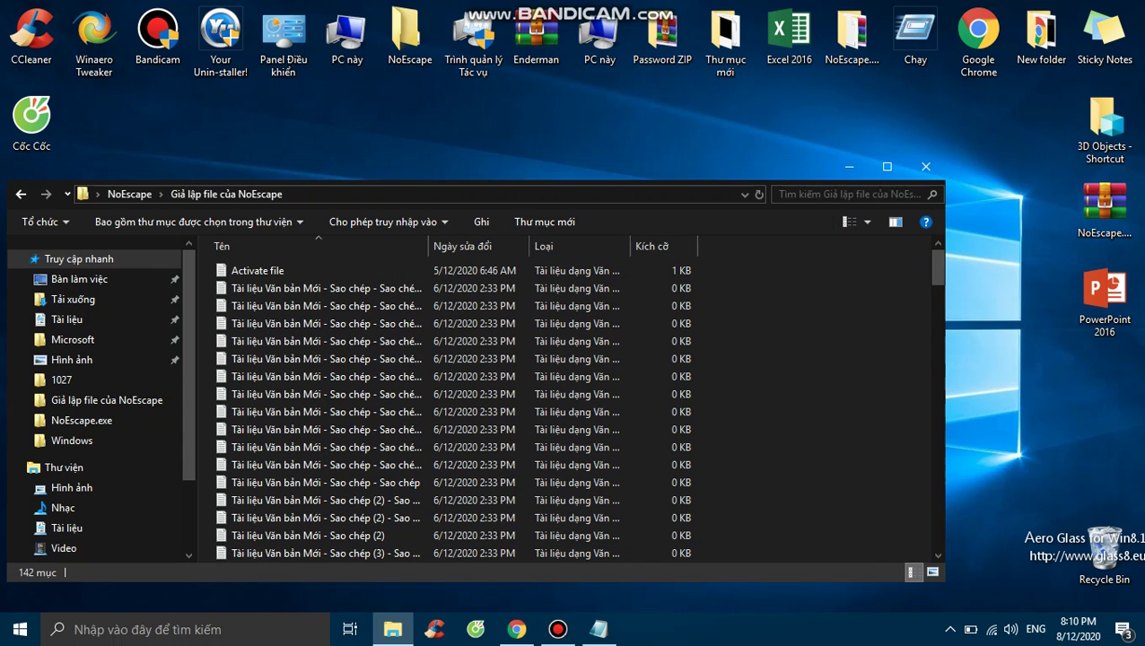
# Step: Look through the text documents in the "Giả lập file của NoEscape" folder and snap its window to the left half of the screen
pyautogui.moveTo(204, 265); pyautogui.dragTo(820, 534)
pyautogui.moveTo(593, 376); pyautogui.dragTo(688, 407)
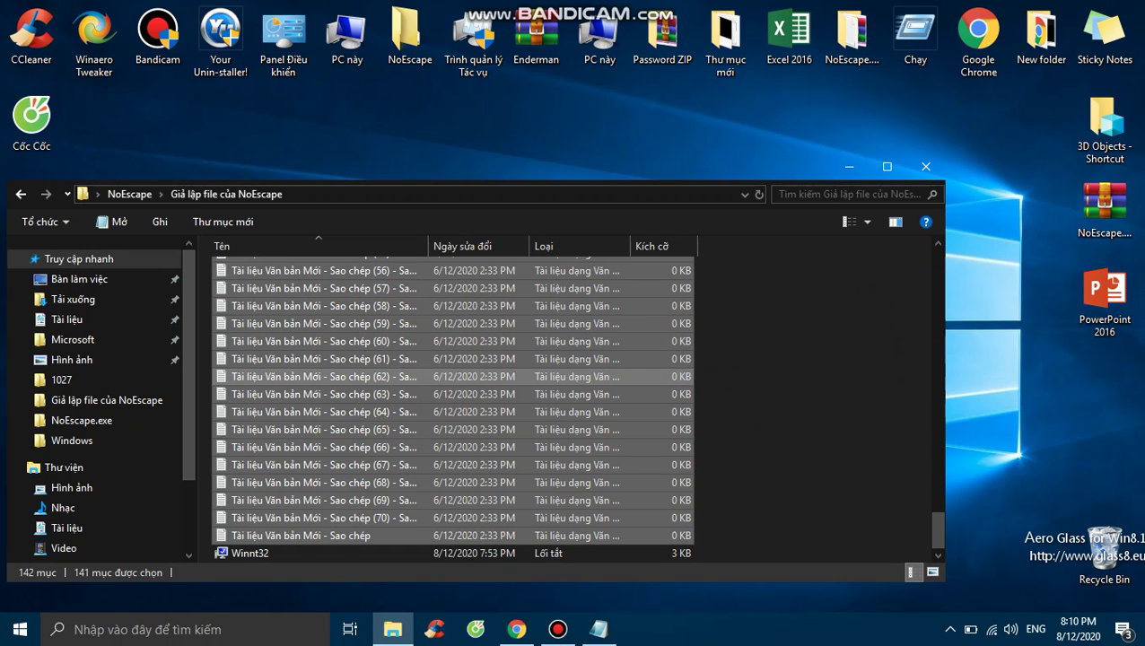
pyautogui.click(754, 538)
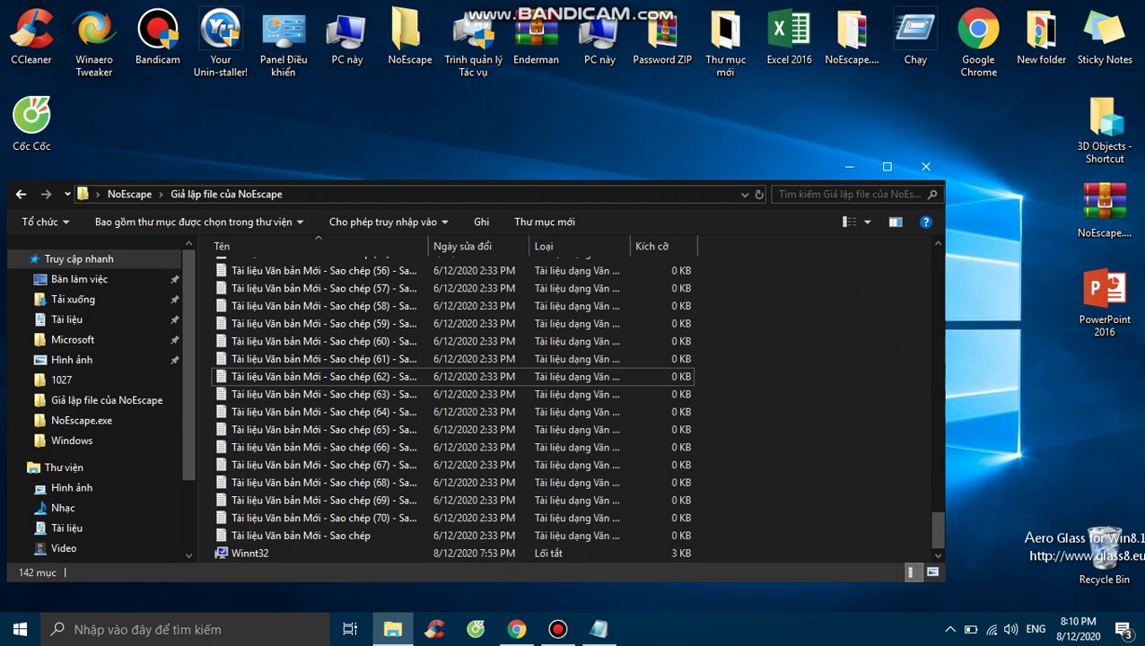
pyautogui.press('super+Left')
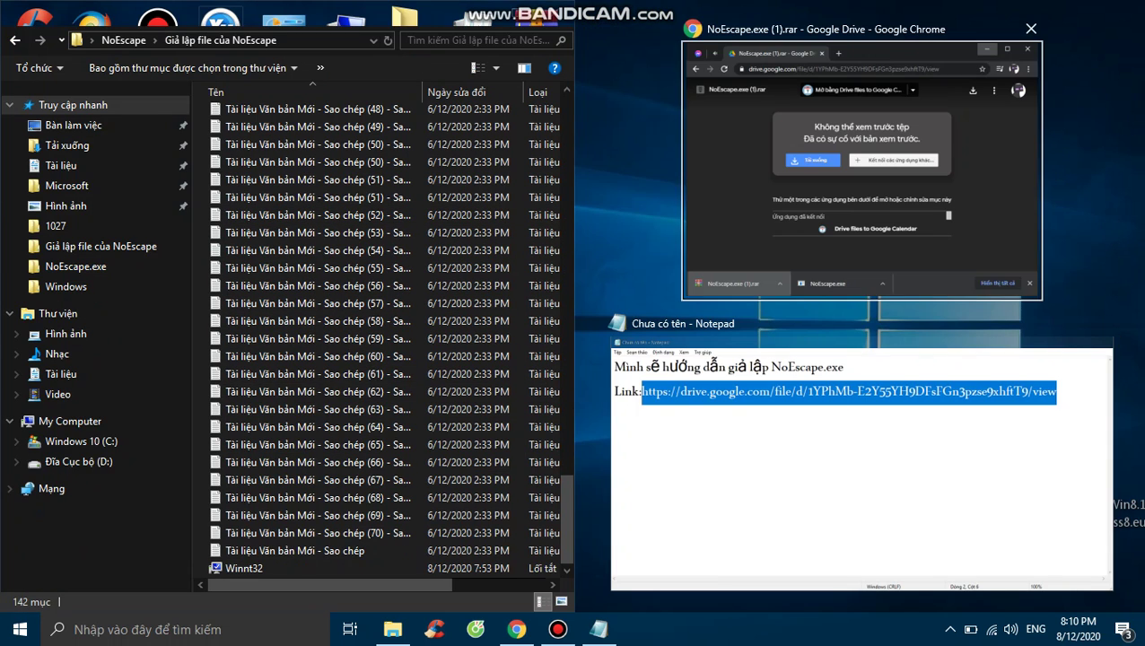
# Step: Open a second File Explorer window beside the first and browse to C:\Windows to locate Winnt32.exe
pyautogui.press('Down')
pyautogui.press('Escape')
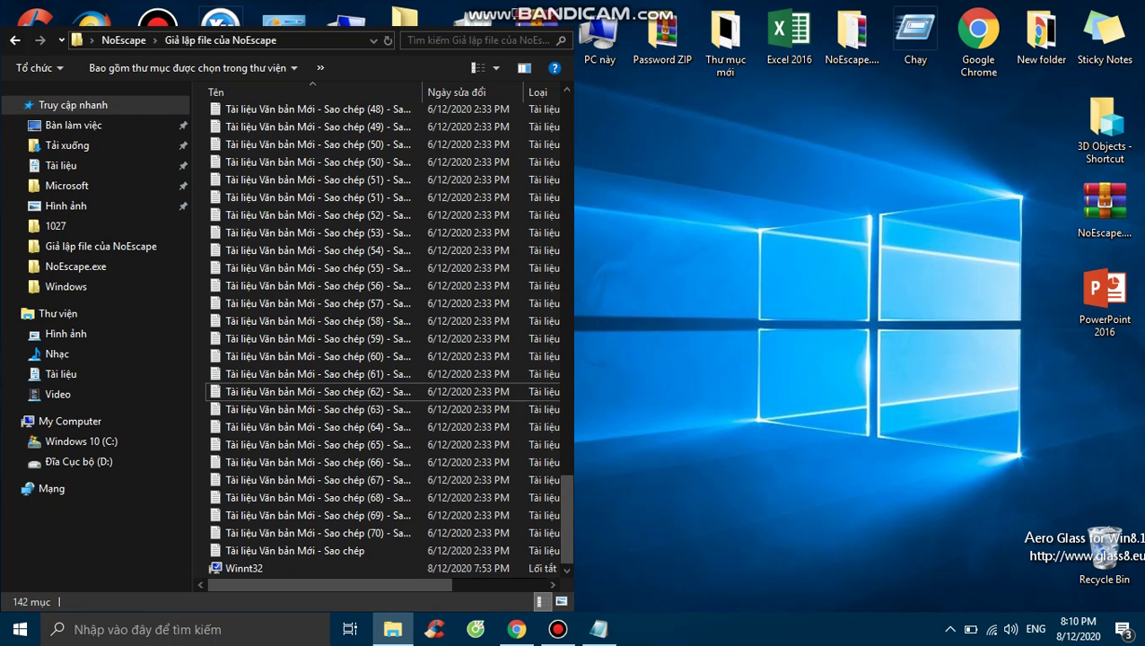
pyautogui.press('super+e')
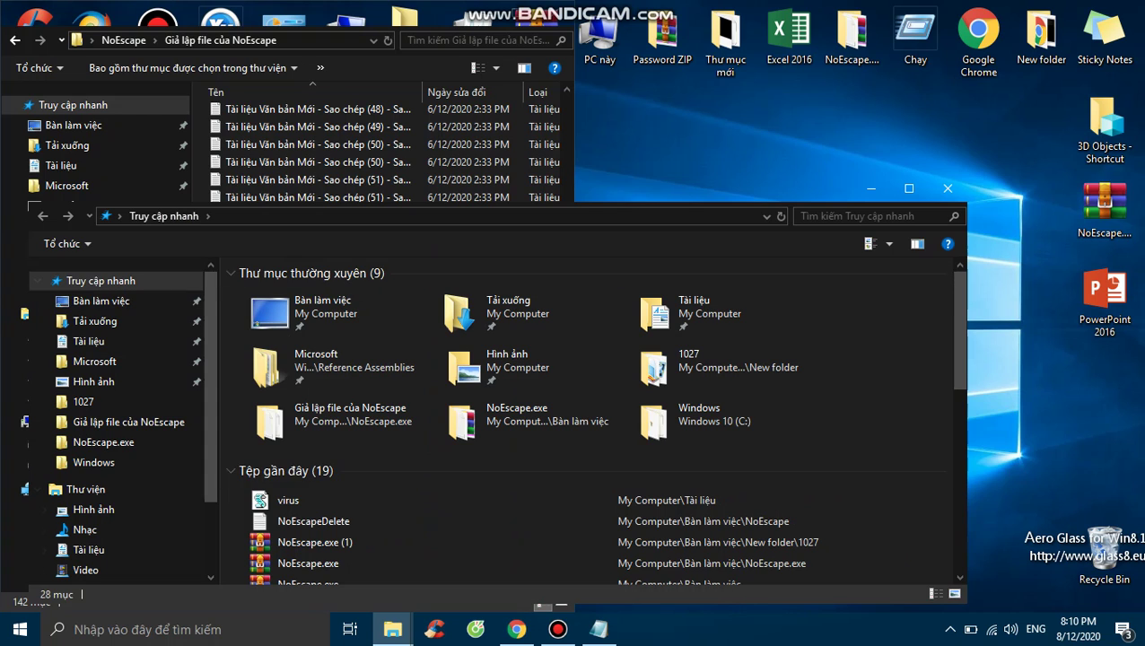
pyautogui.press('super+Right')
pyautogui.scroll(-3, 871, 341)
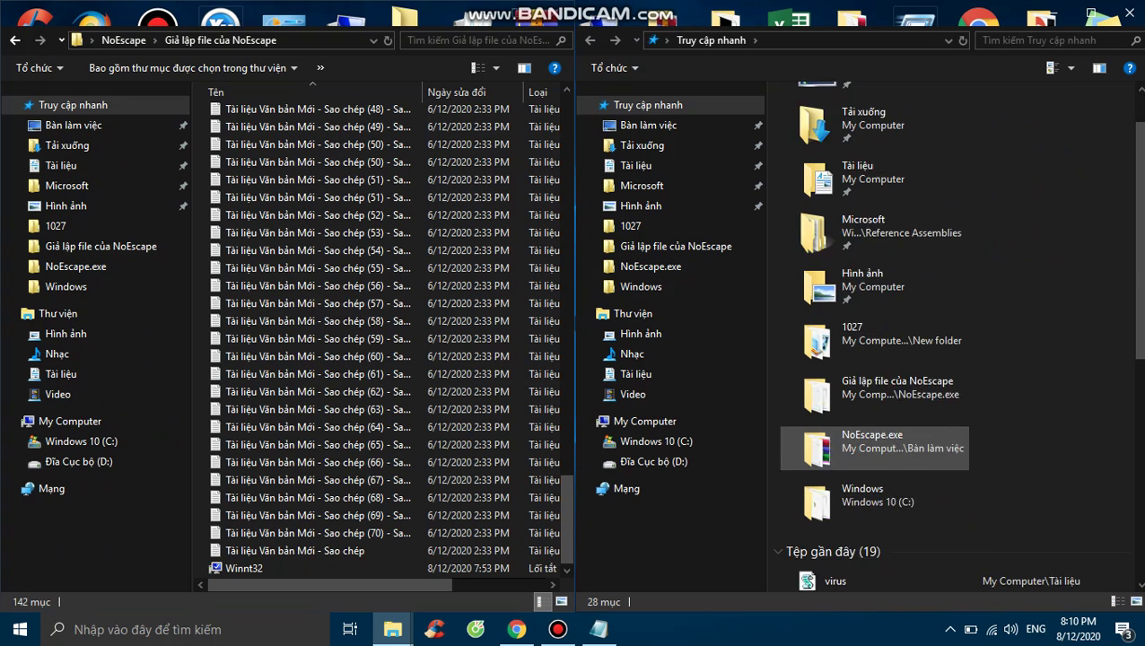
pyautogui.click(656, 441)
pyautogui.doubleClick(822, 258)
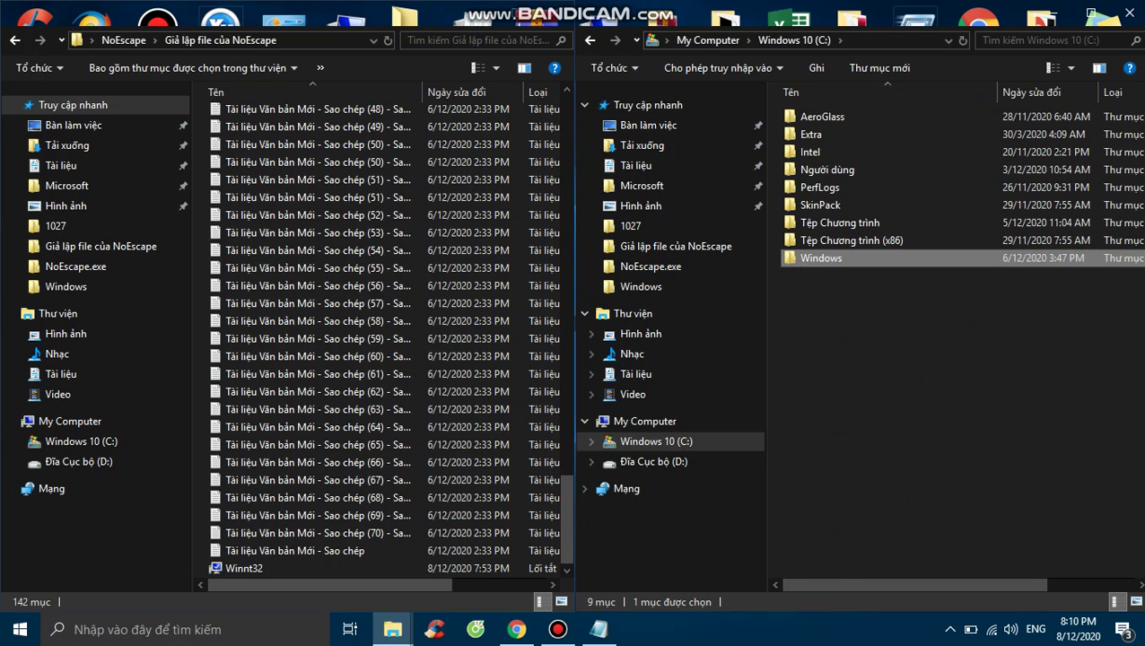
pyautogui.scroll(-20, 821, 341)
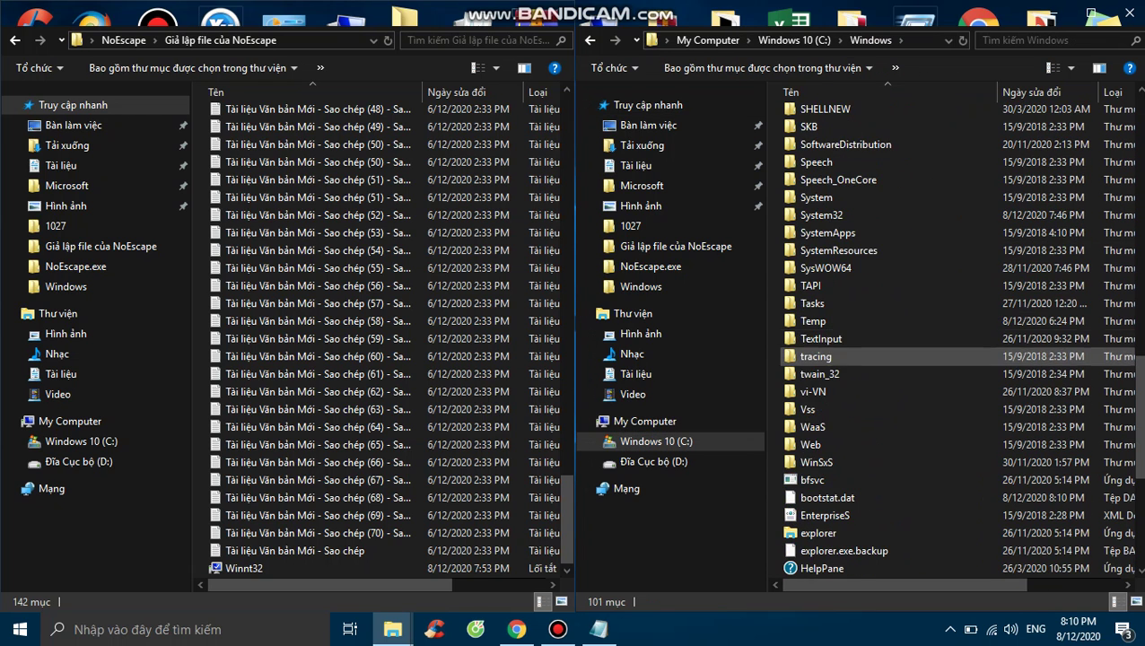
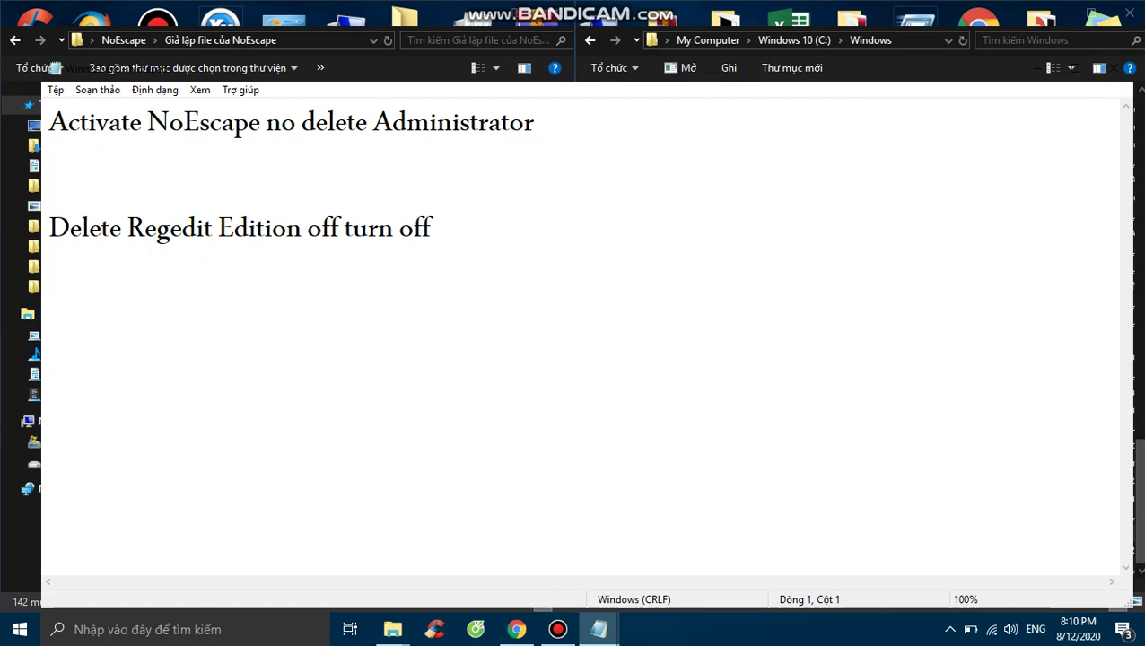
# Step: Copy the line "Delete Regedit Edition off turn off" from the open text document and close the document
pyautogui.moveTo(433, 229); pyautogui.dragTo(49, 229)
pyautogui.rightClick(168, 241)
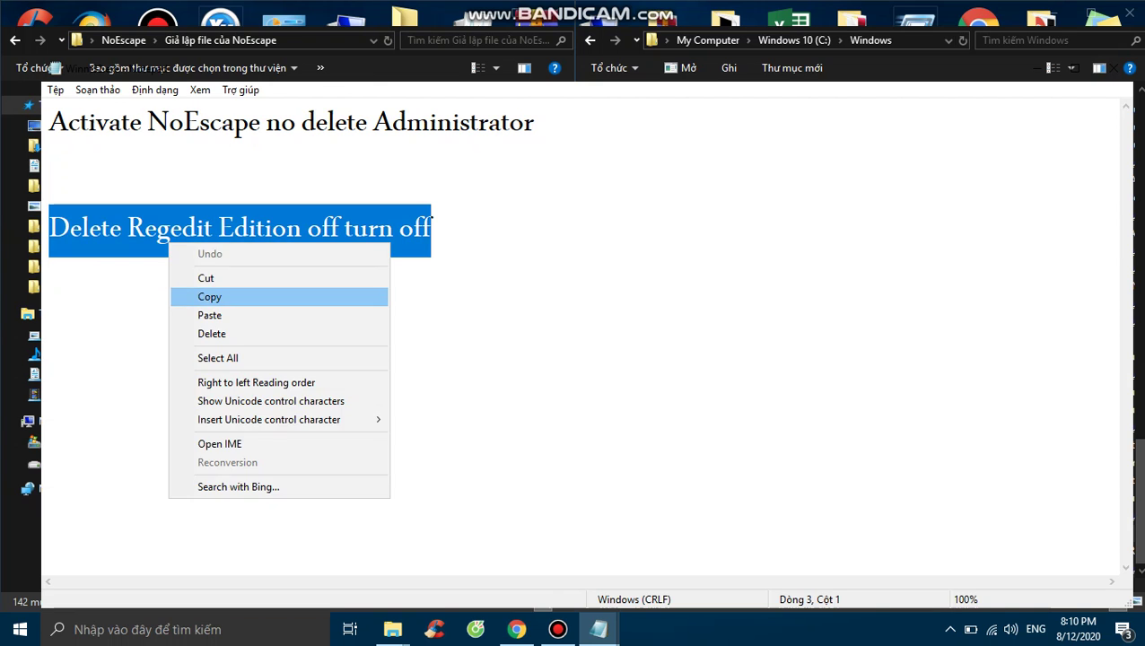
pyautogui.click(204, 296)
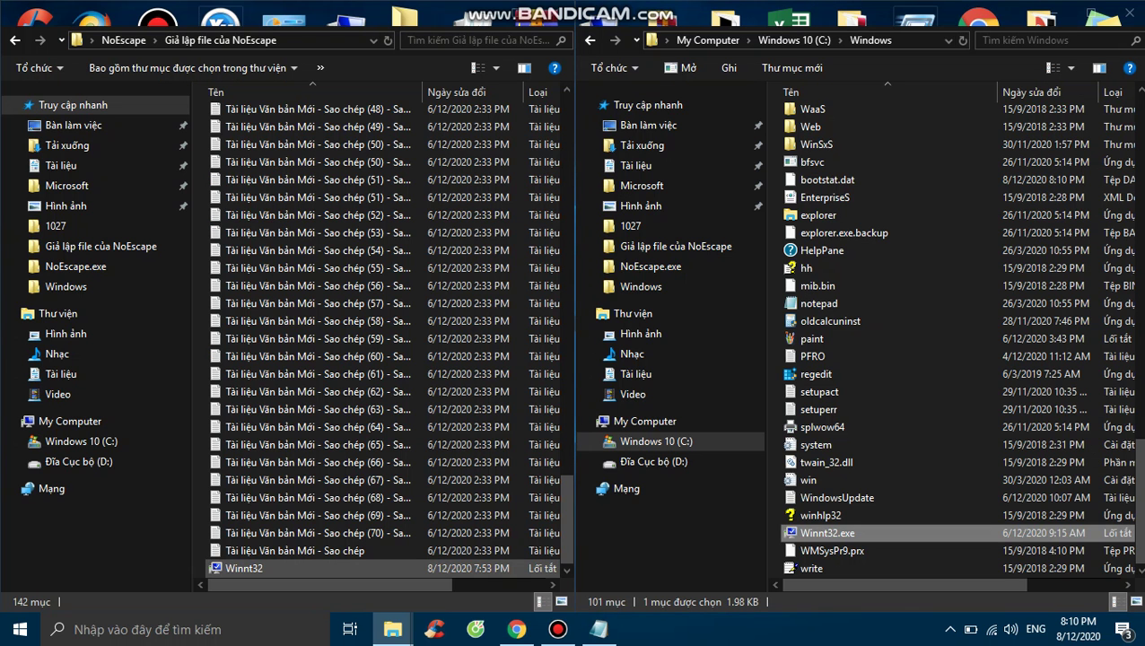
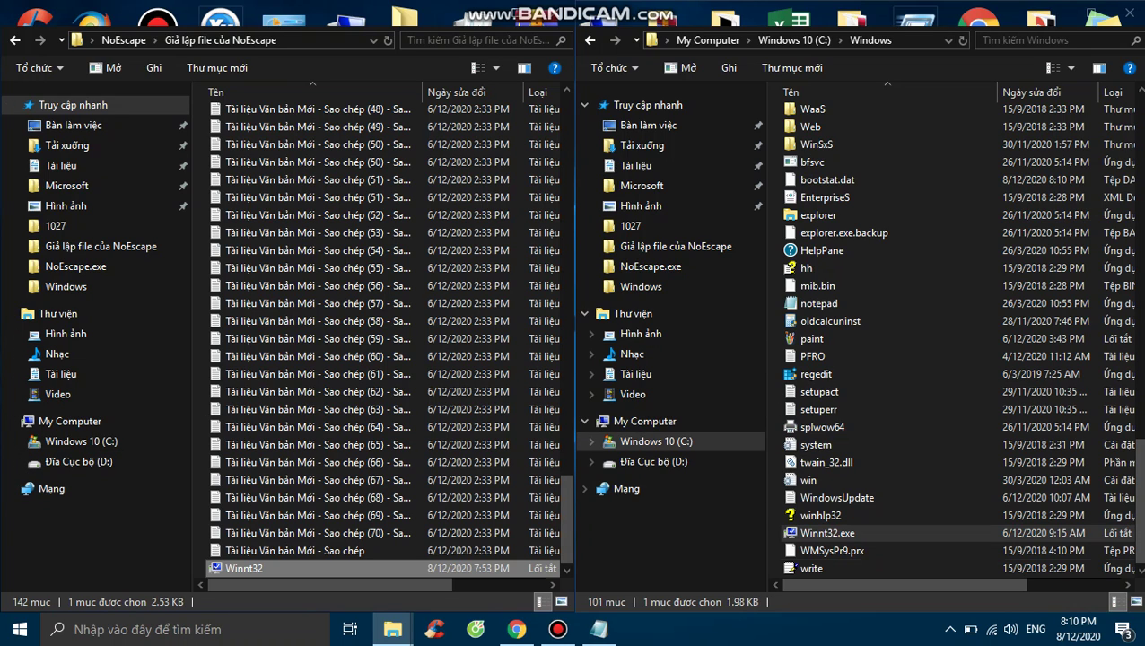
# Step: Try to move the Winnt32 shortcut from the "Giả lập file của NoEscape" folder into the Windows folder, and cancel the move
pyautogui.moveTo(245, 568); pyautogui.dragTo(833, 545)
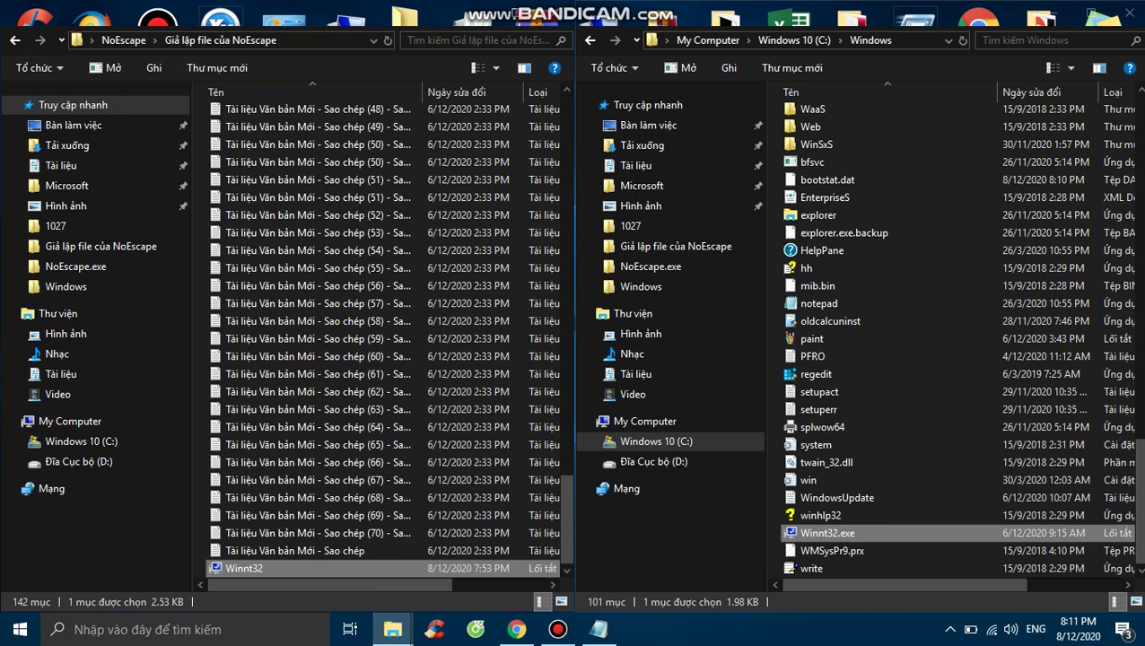
pyautogui.moveTo(244, 568); pyautogui.dragTo(786, 533)
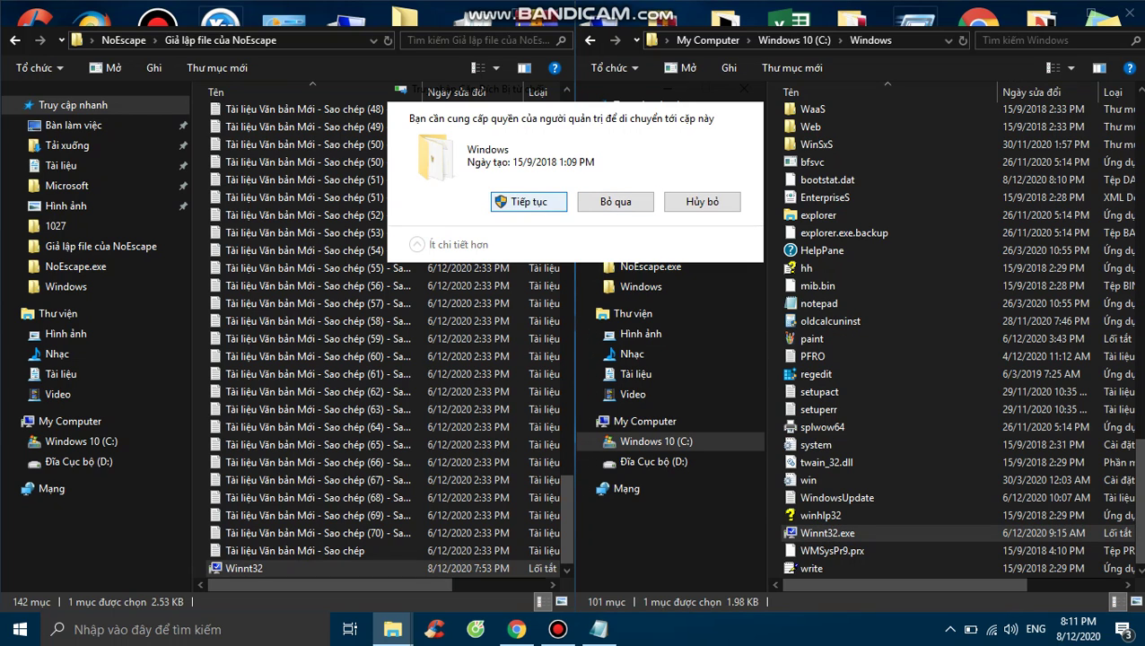
pyautogui.click(702, 202)
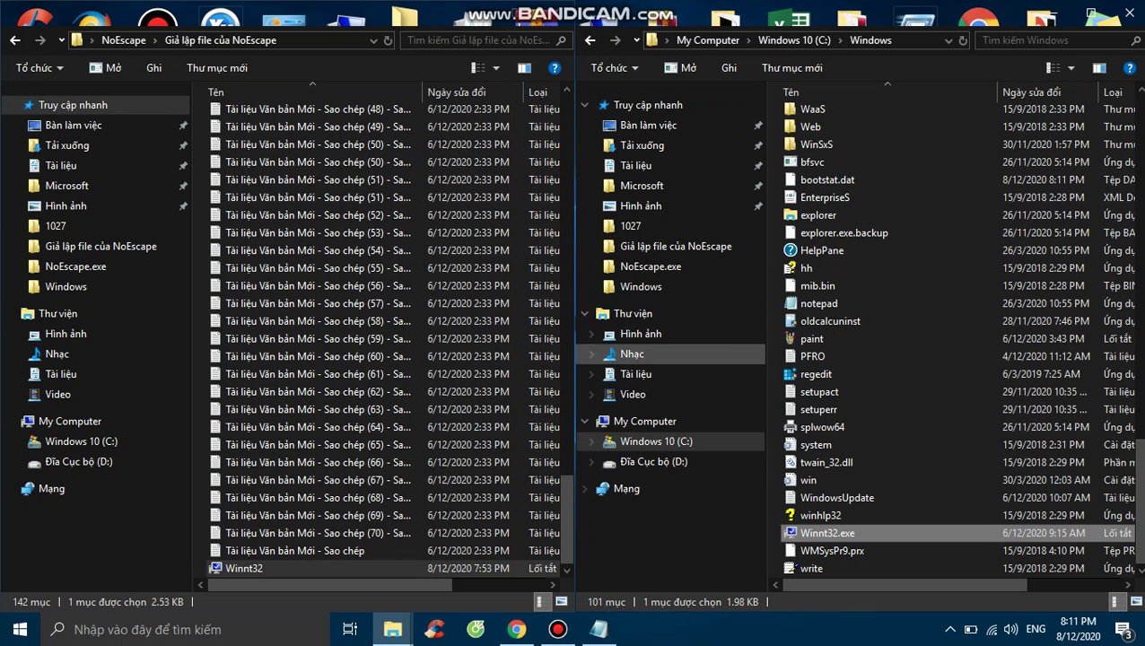
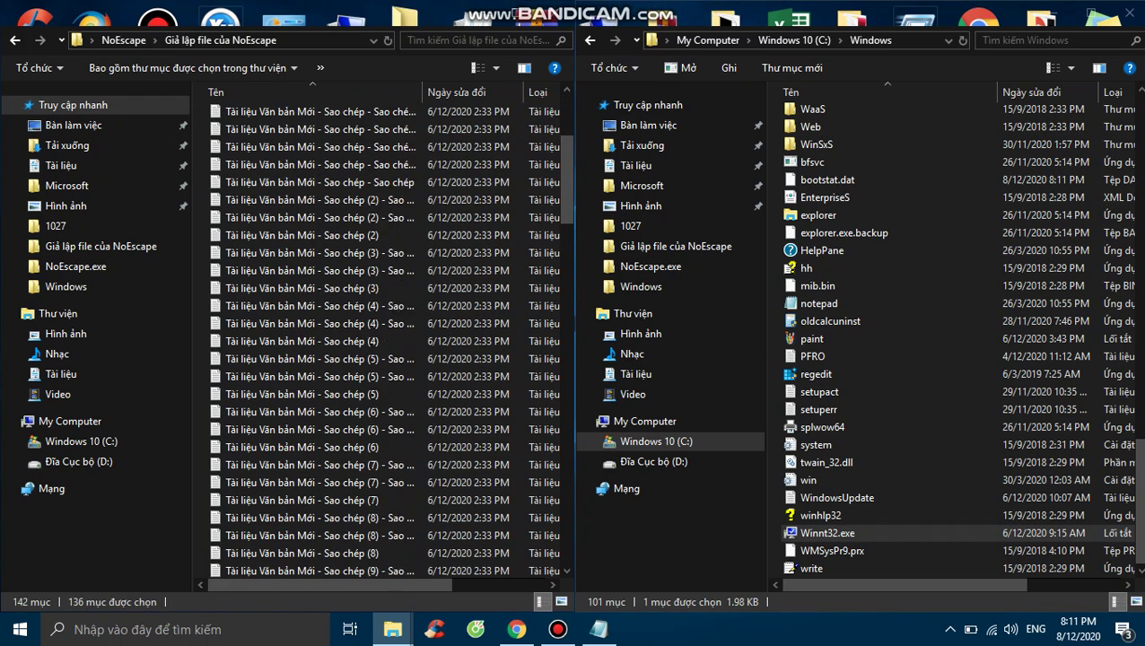
# Step: Go back to the NoEscape parent folder and close the window showing the Windows folder
pyautogui.scroll(-9, 314, 341)
pyautogui.press('BackSpace')
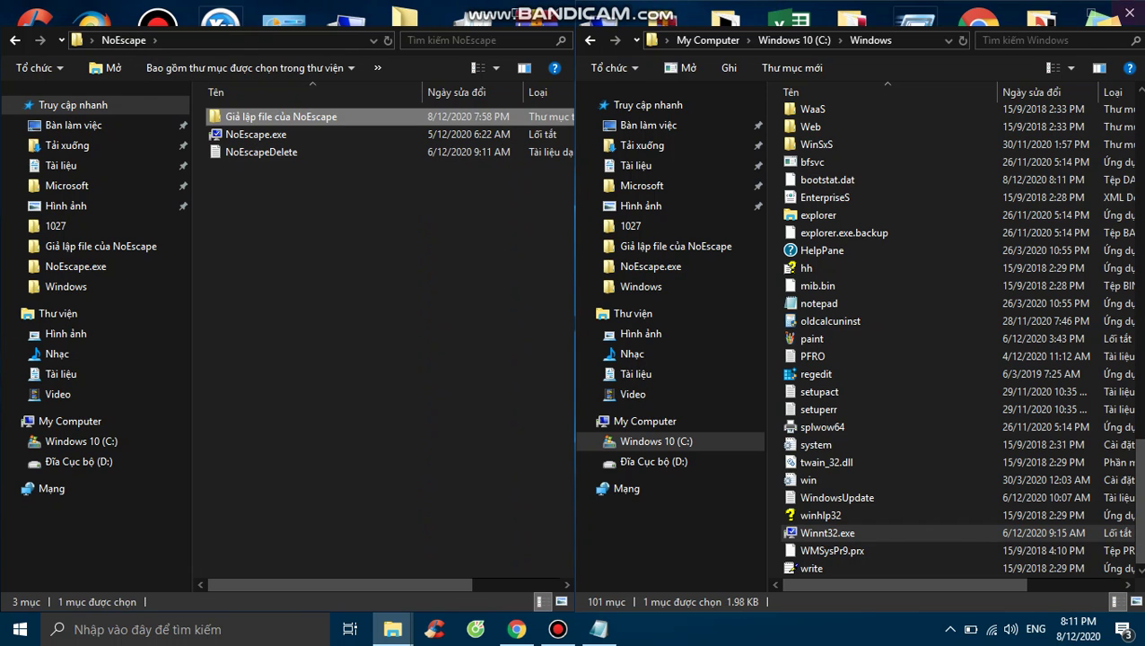
pyautogui.click(1129, 12)
pyautogui.click(513, 13)
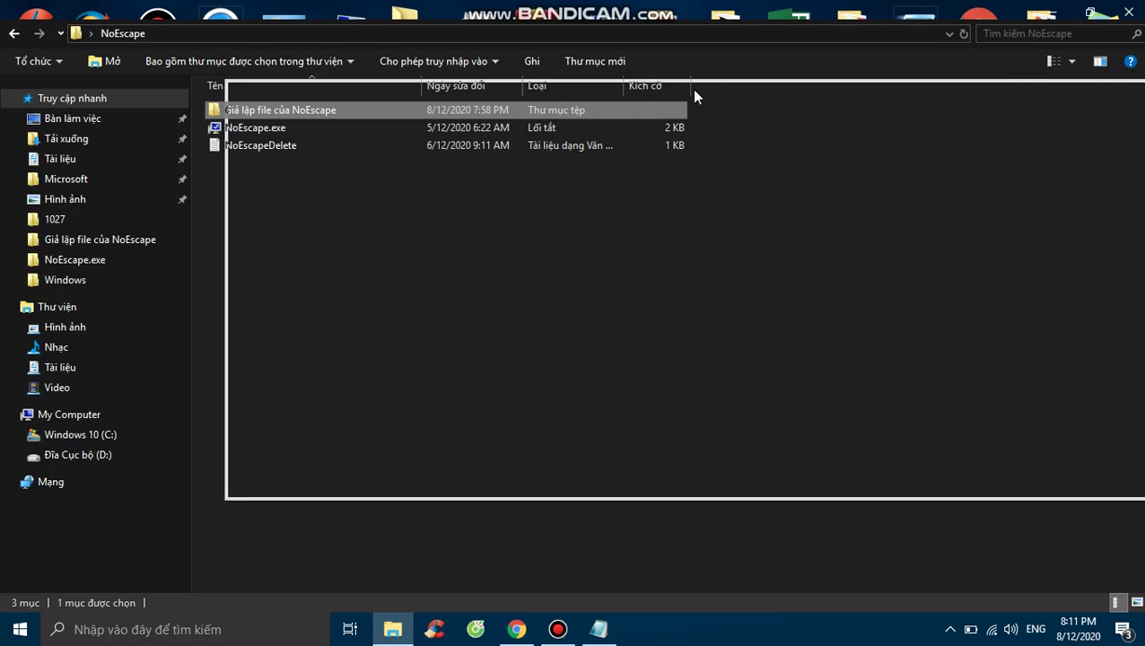
# Step: Move NoEscapeDelete to the desktop to view its text, and return the file to the NoEscape folder
pyautogui.moveTo(668, 263); pyautogui.dragTo(32, 298)
pyautogui.doubleClick(31, 298)
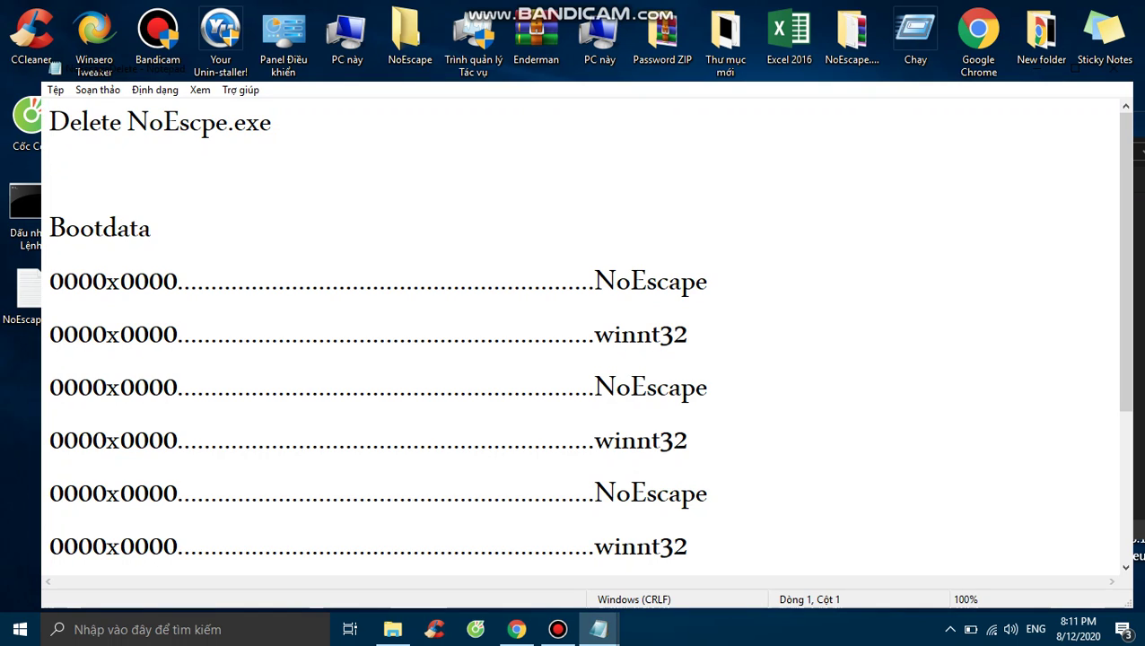
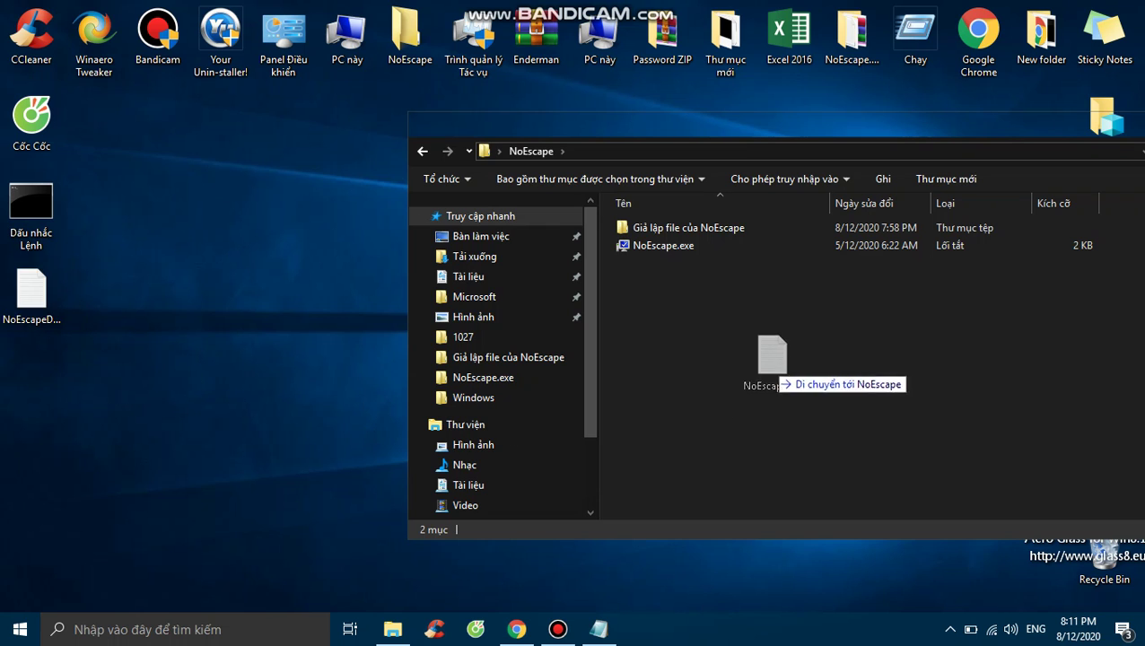
pyautogui.moveTo(771, 363); pyautogui.dragTo(770, 364)
pyautogui.moveTo(721, 139); pyautogui.dragTo(430, 187)
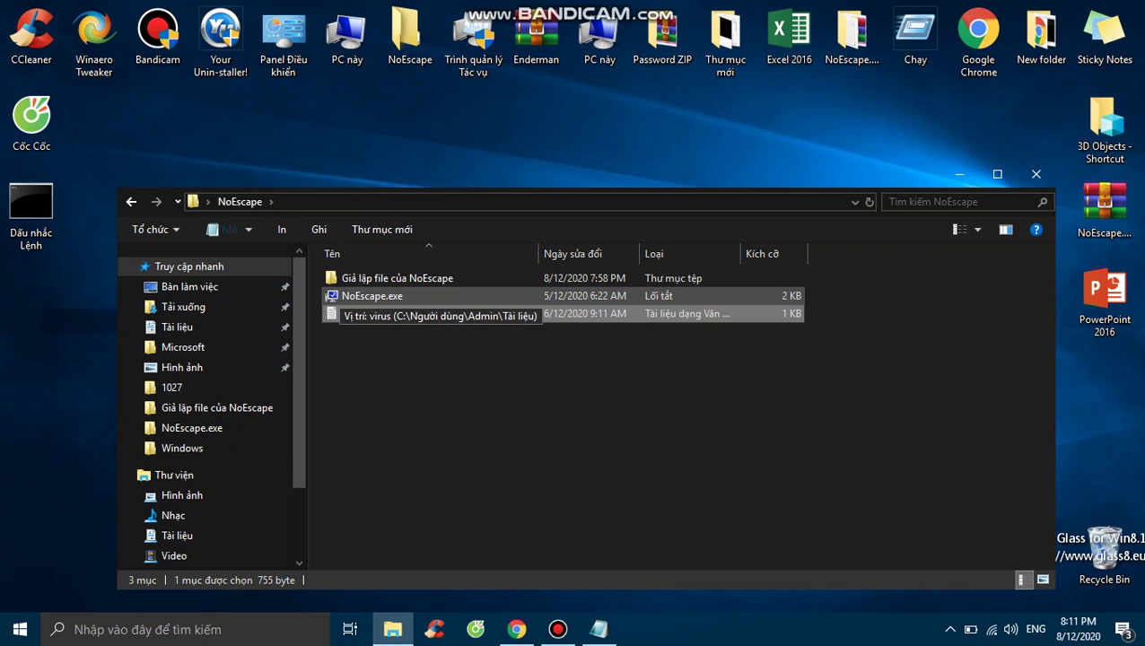
# Step: Copy the NoEscape.exe shortcut from the NoEscape folder onto the desktop and close the folder window
pyautogui.click(337, 297)
pyautogui.rightClick(339, 297)
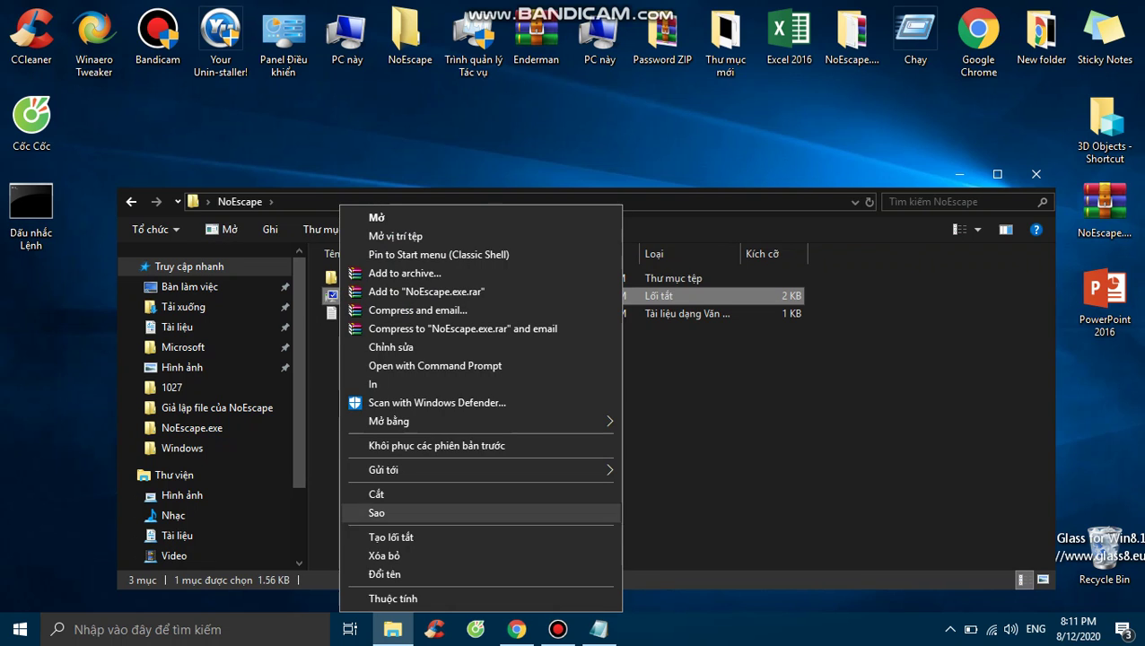
pyautogui.click(377, 513)
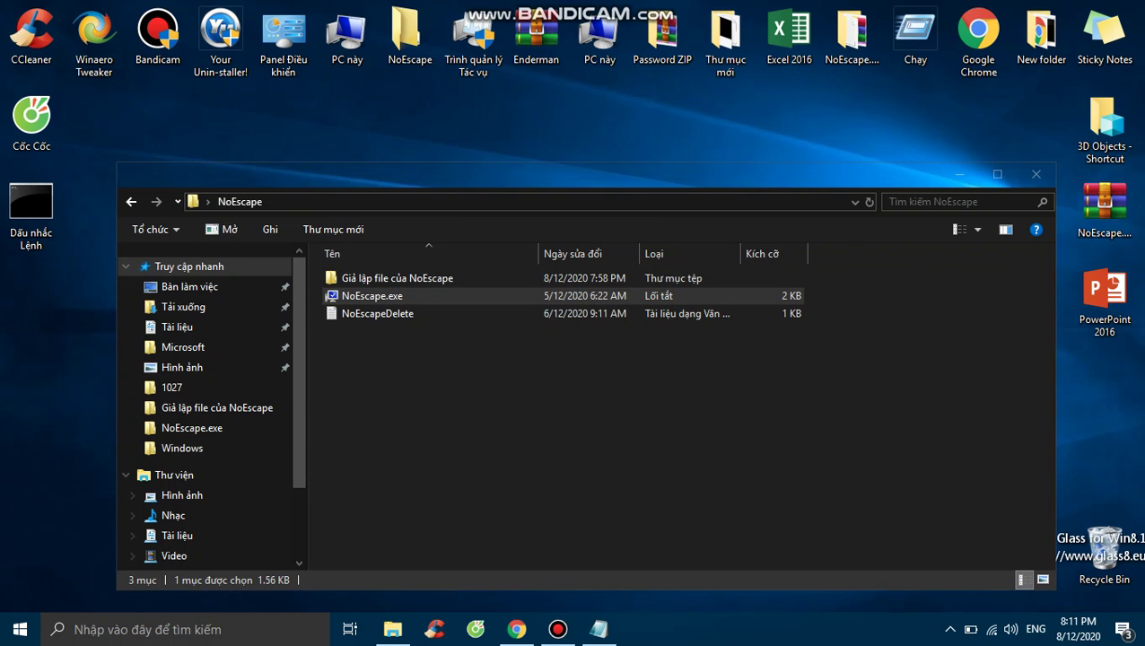
pyautogui.rightClick(25, 277)
pyautogui.click(62, 352)
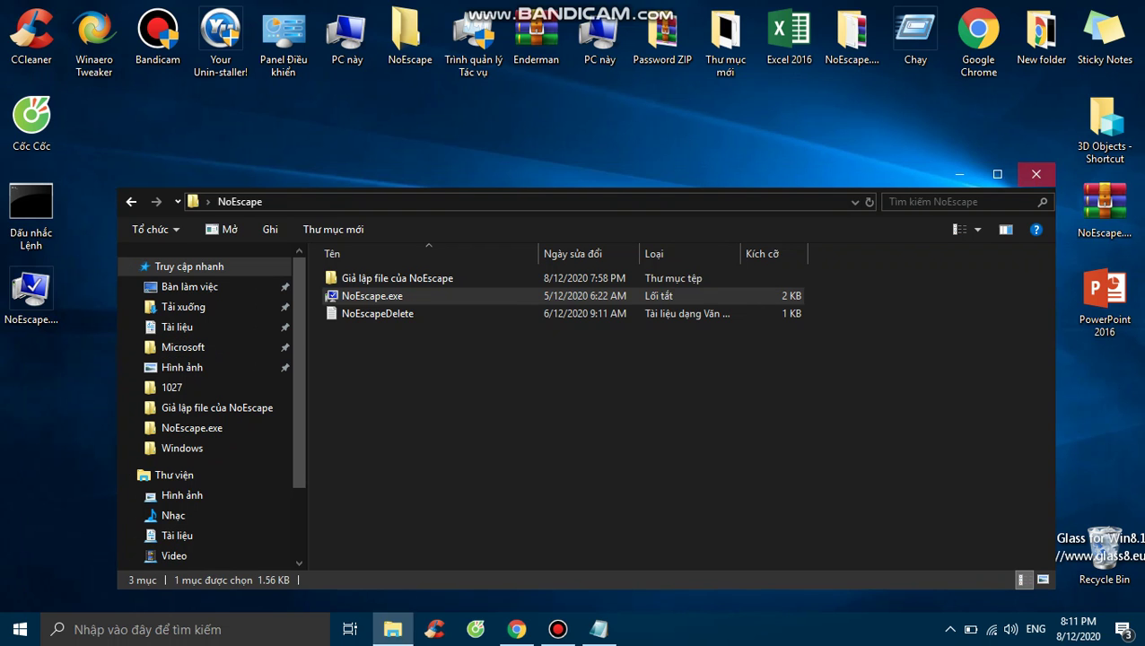
pyautogui.click(1035, 174)
pyautogui.hotkey('ctrl', 'a')
pyautogui.press('Escape')
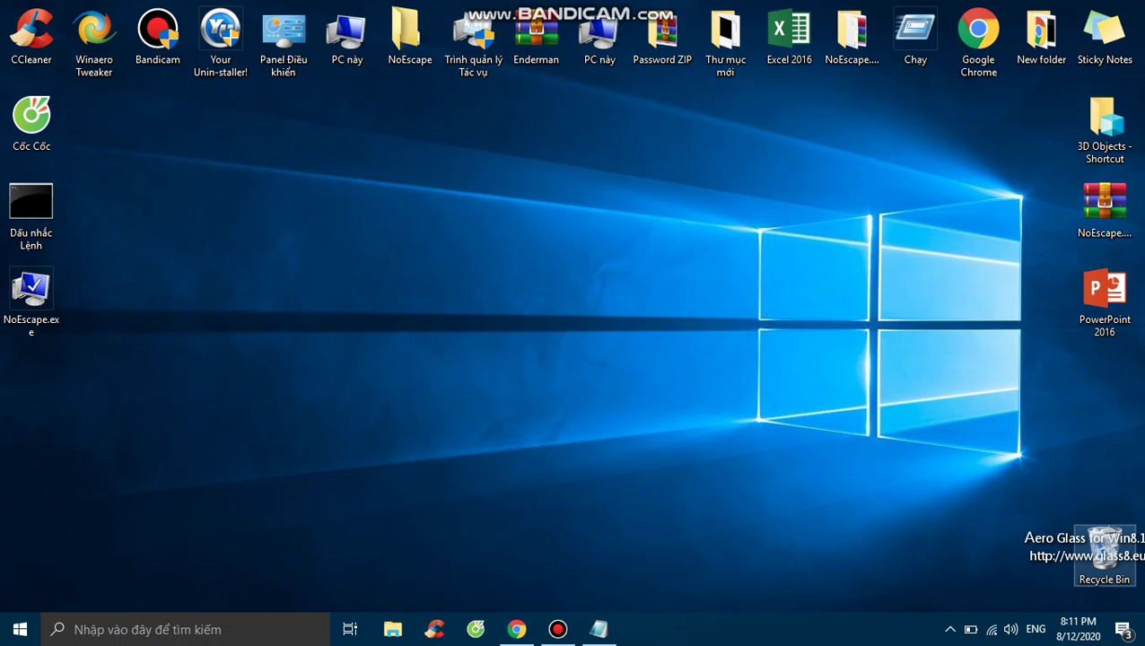
# Step: Check the contents of the Recycle Bin and the account options in the Start menu
pyautogui.doubleClick(1104, 549)
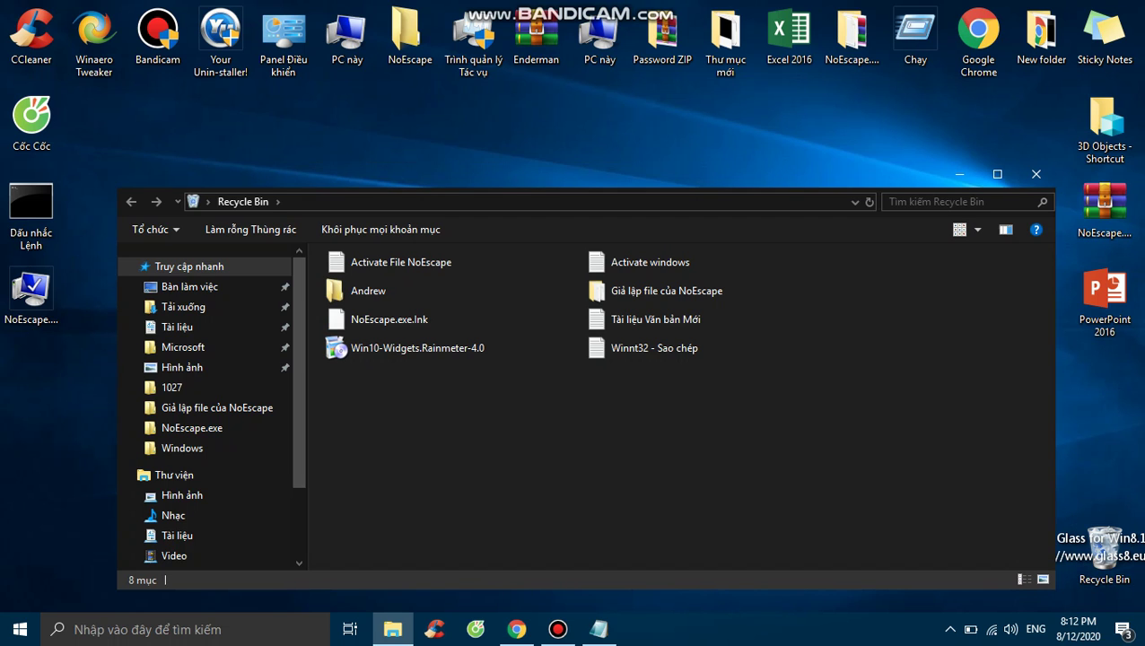
pyautogui.click(1037, 174)
pyautogui.press('super')
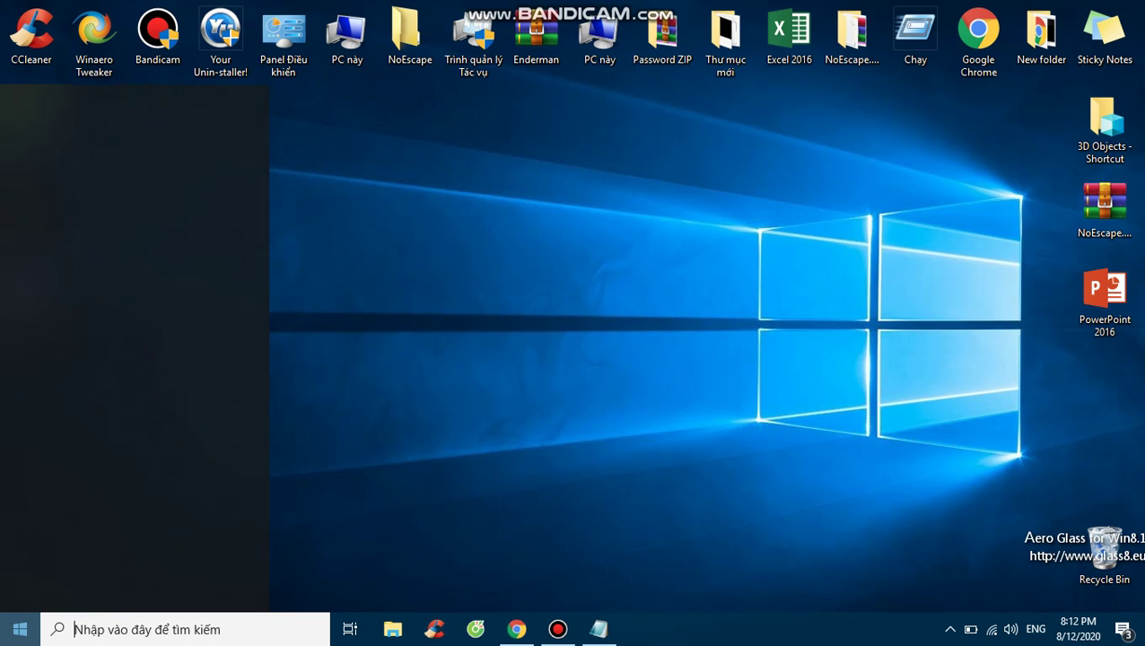
pyautogui.click(20, 431)
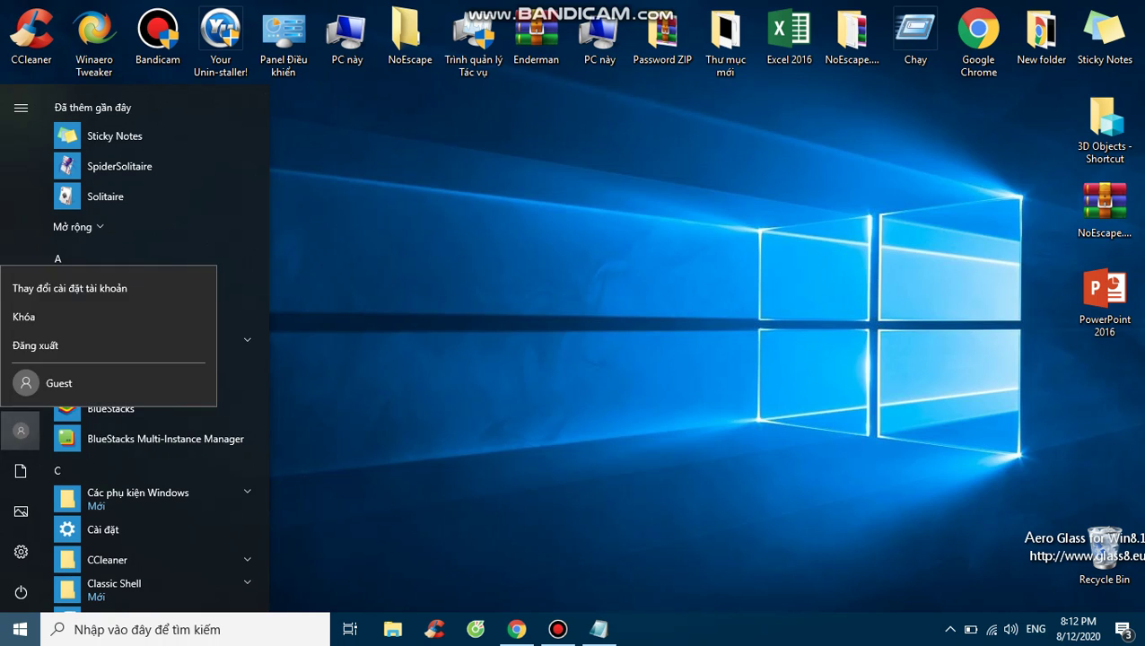
pyautogui.click(21, 431)
pyautogui.click(19, 629)
# Step: Copy the Google Drive link in the Notepad note, add a "Theme" line, and close the note without saving
pyautogui.click(599, 629)
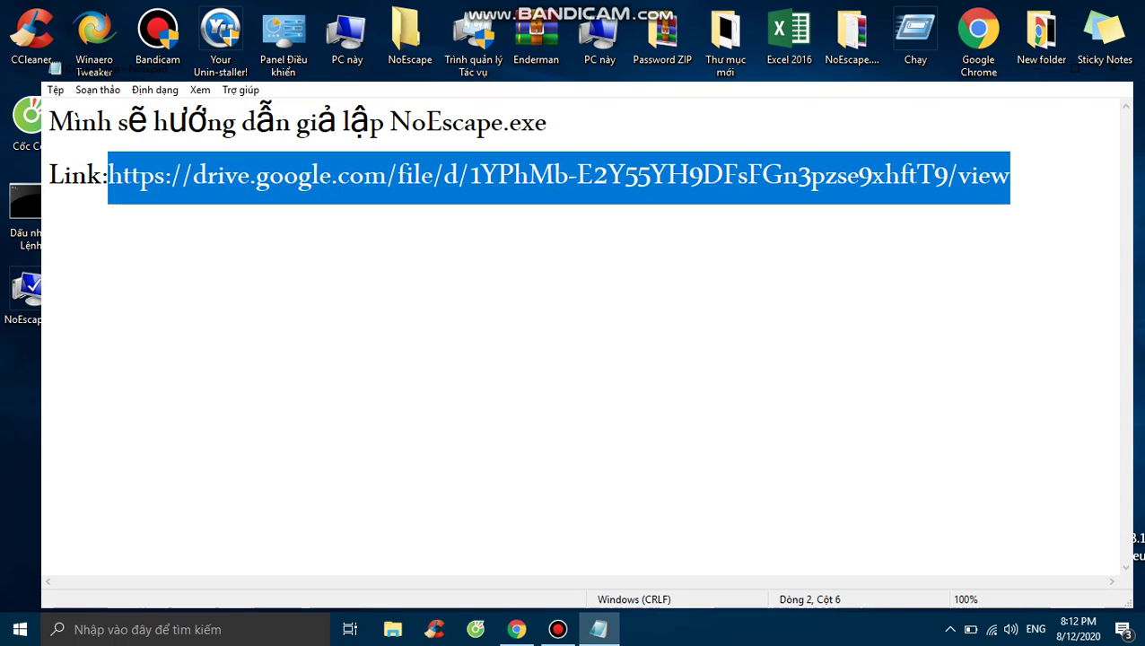
pyautogui.rightClick(834, 168)
pyautogui.click(869, 224)
pyautogui.click(959, 176)
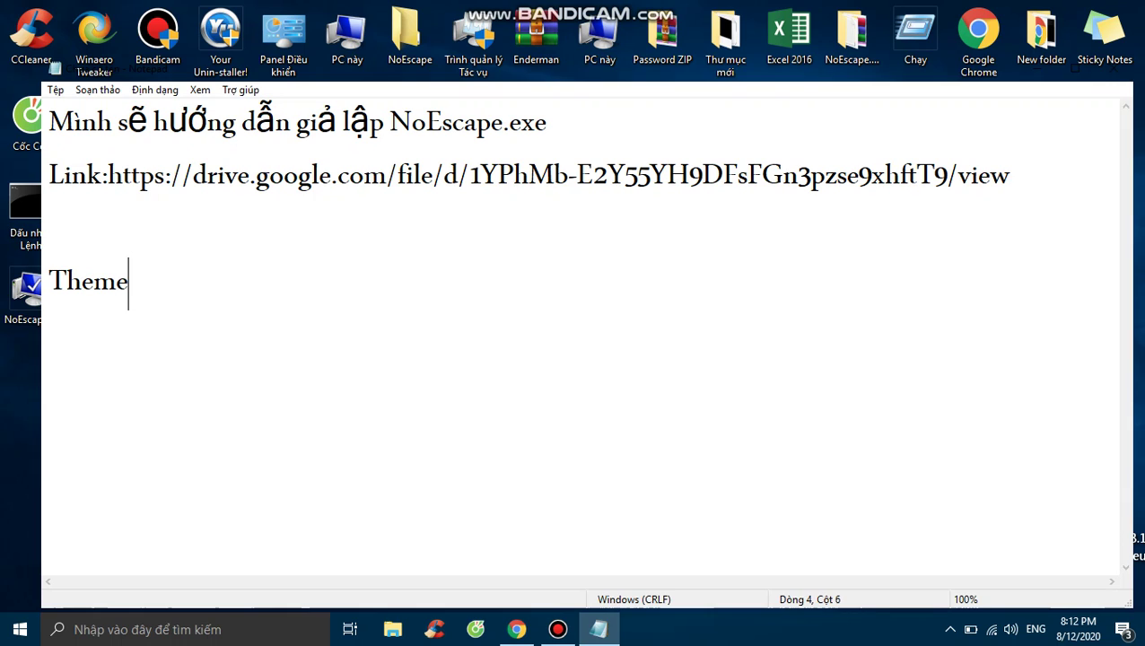
pyautogui.click(1114, 68)
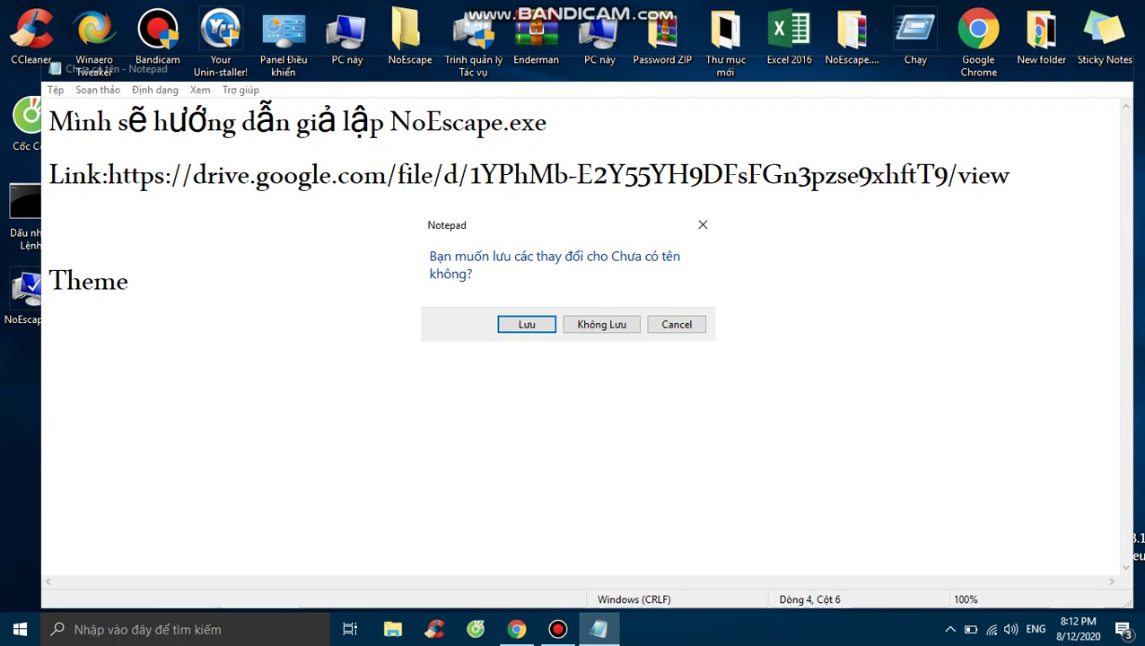
pyautogui.click(601, 325)
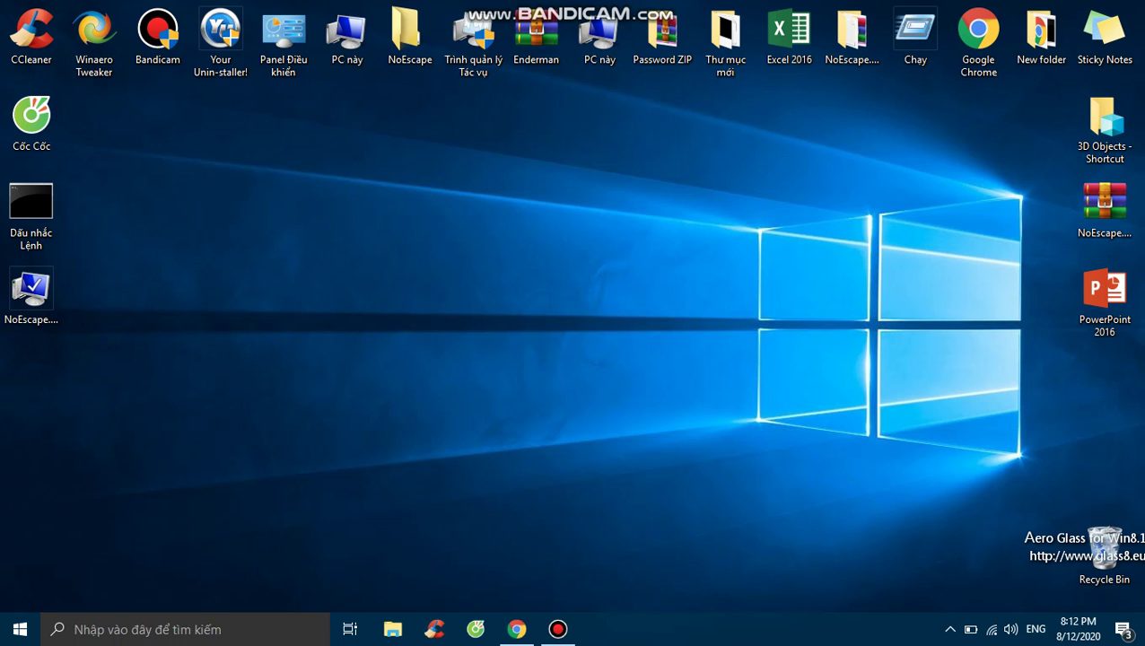
pyautogui.click(185, 629)
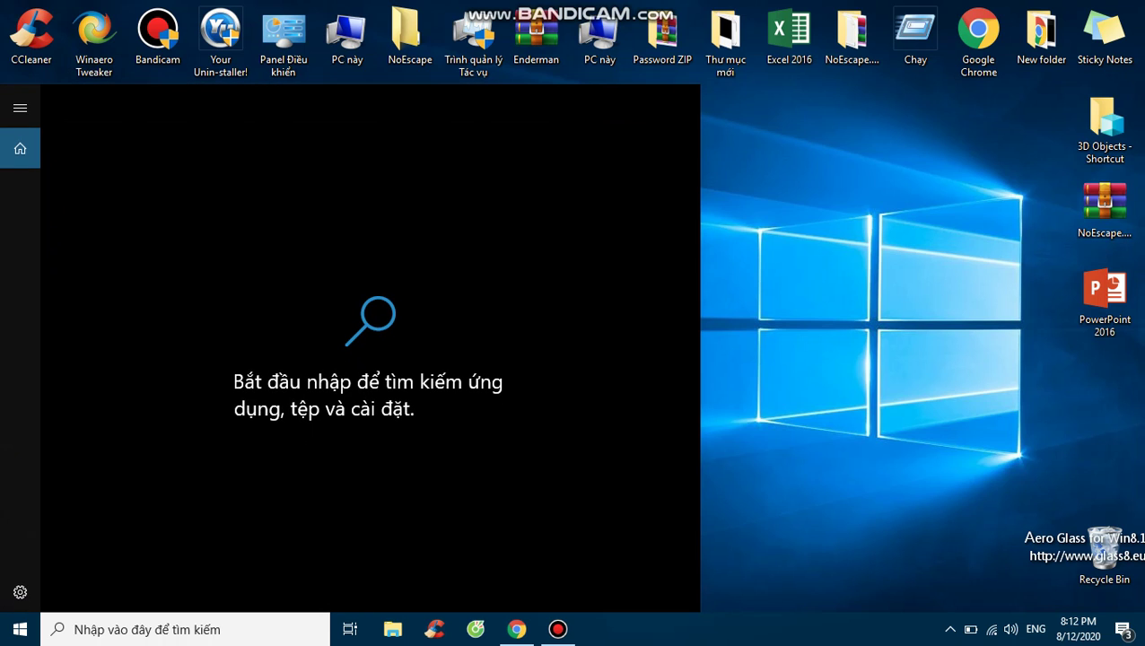
pyautogui.write('Ad')
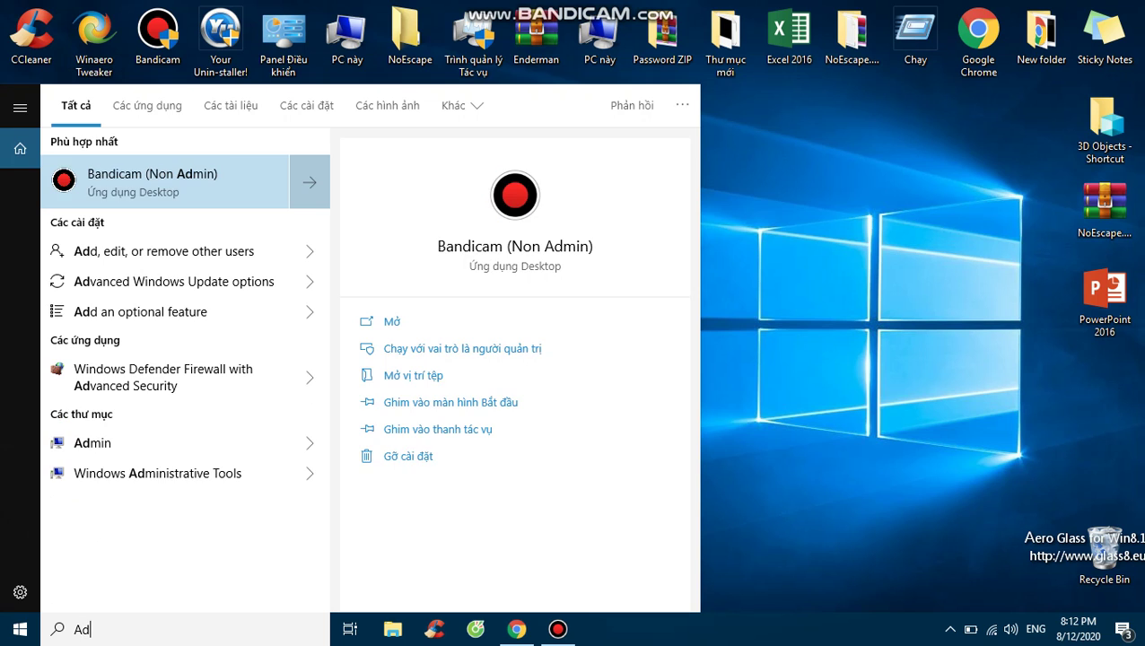
pyautogui.press('Escape')
# Step: Enable the Computer (Máy tính), User's Files (Tệp của Người dùng) and Network (Mạng) desktop icons through the Themes settings, and close Settings
pyautogui.rightClick(592, 116)
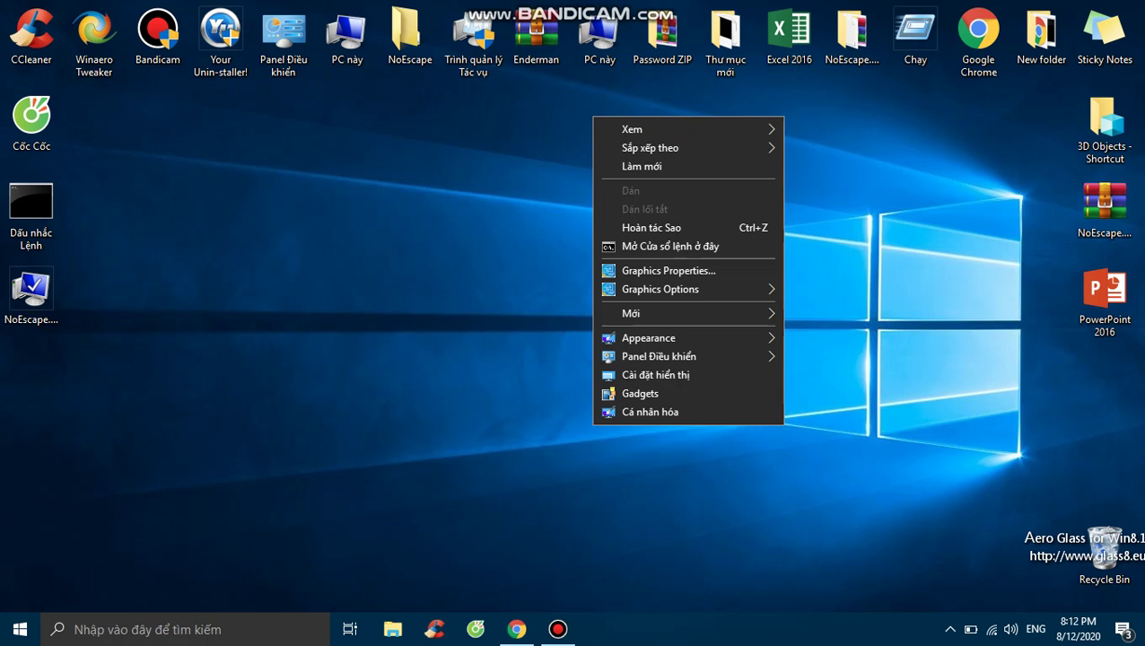
pyautogui.click(628, 411)
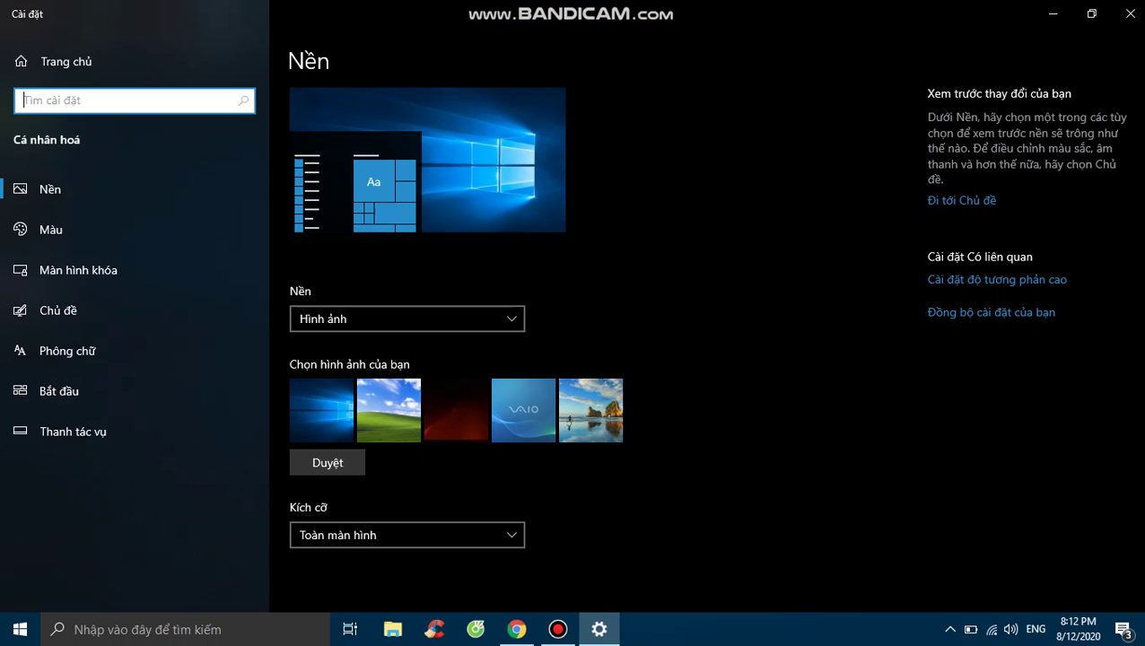
pyautogui.click(116, 390)
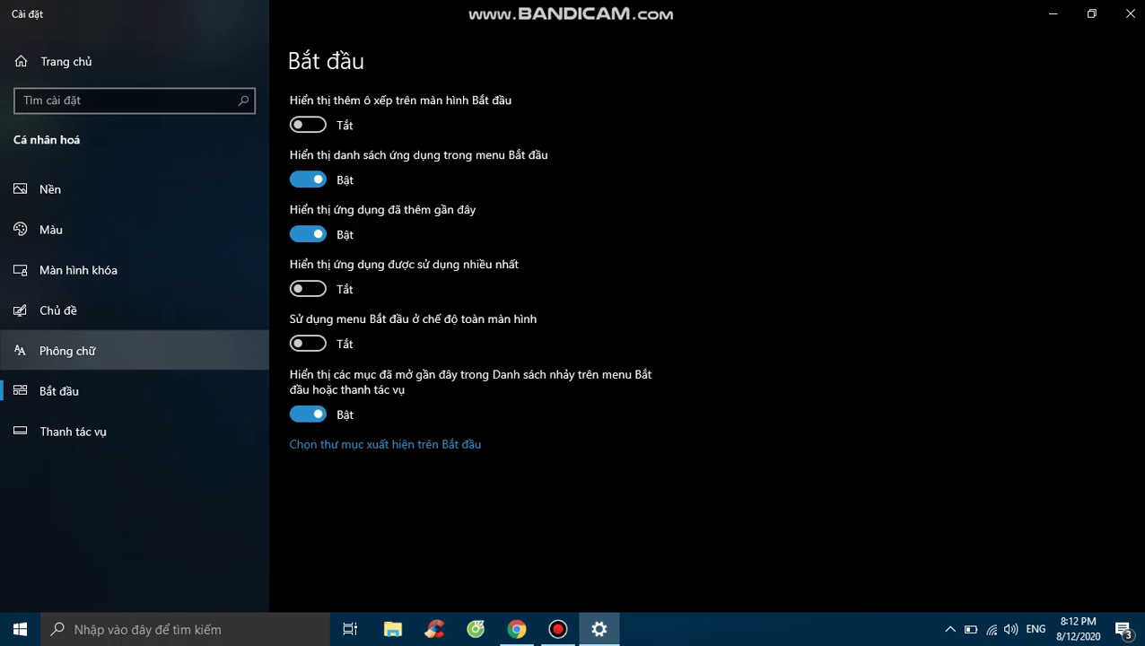
pyautogui.click(180, 309)
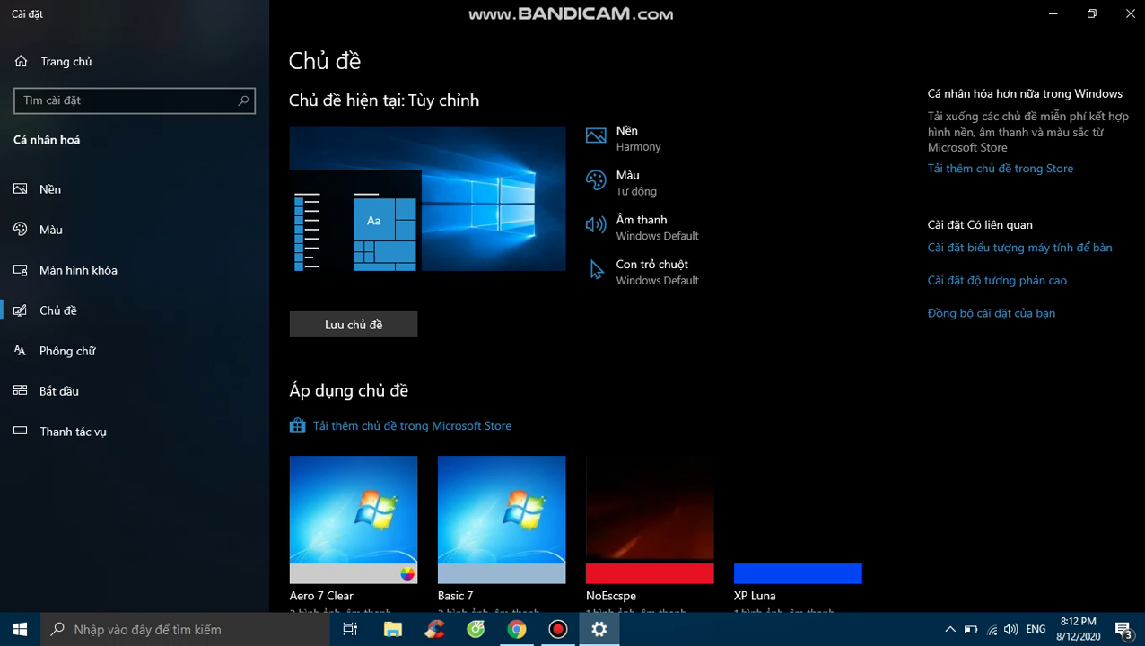
pyautogui.click(1020, 247)
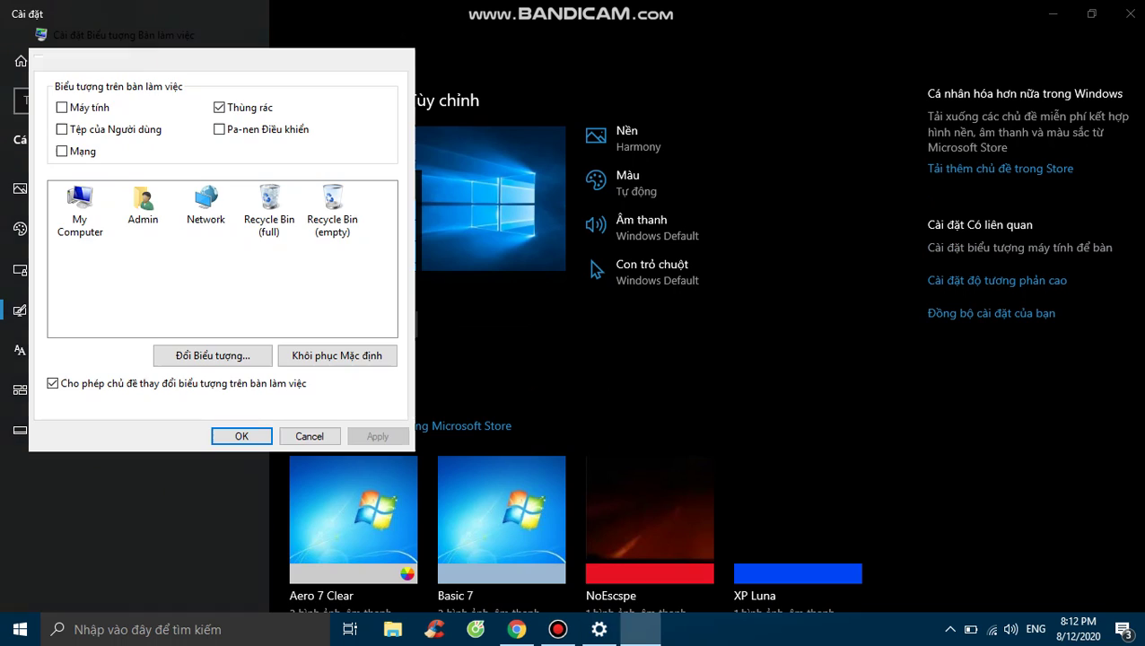
pyautogui.click(63, 129)
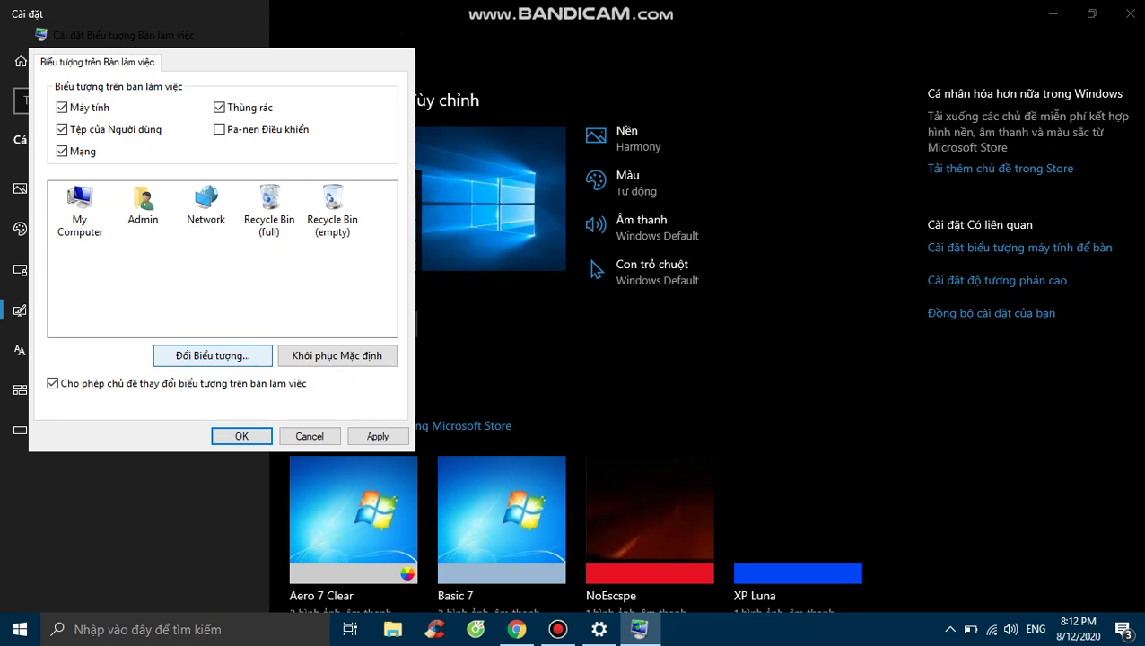
pyautogui.click(242, 436)
pyautogui.click(1131, 13)
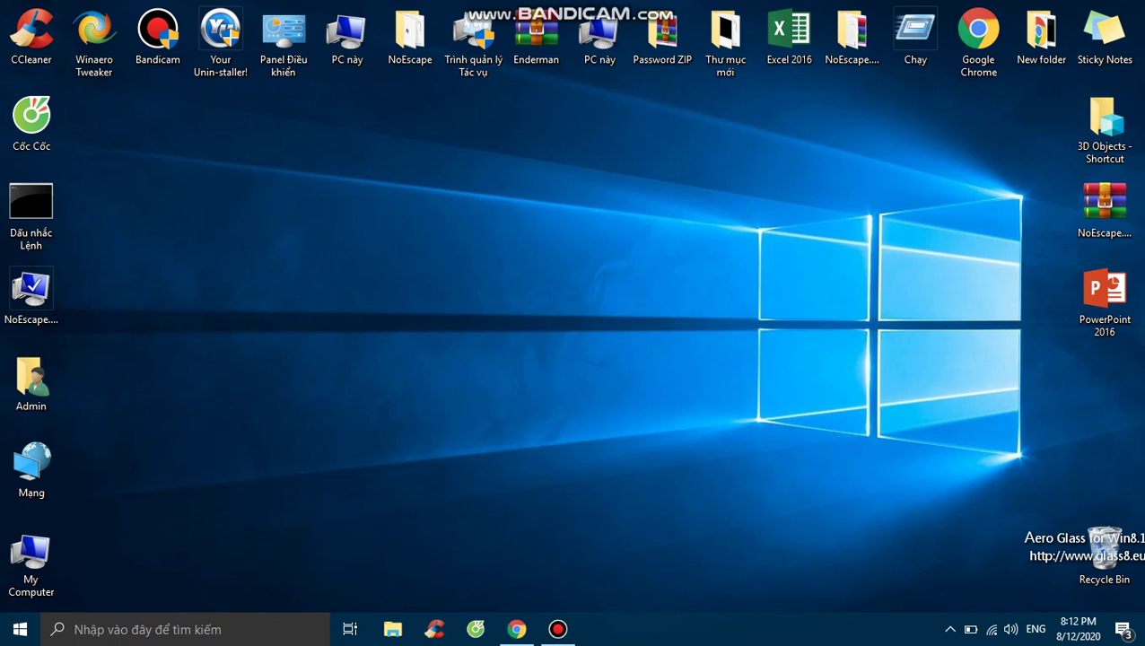
pyautogui.rightClick(243, 350)
pyautogui.click(294, 90)
pyautogui.rightClick(307, 23)
pyautogui.click(368, 319)
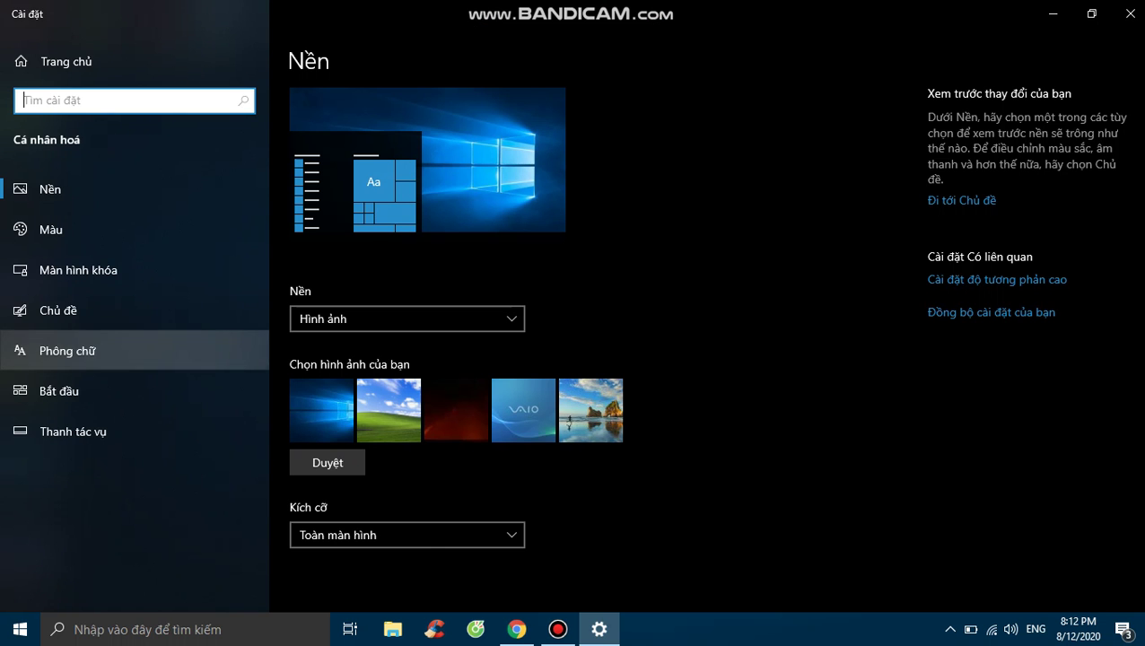
pyautogui.click(1130, 13)
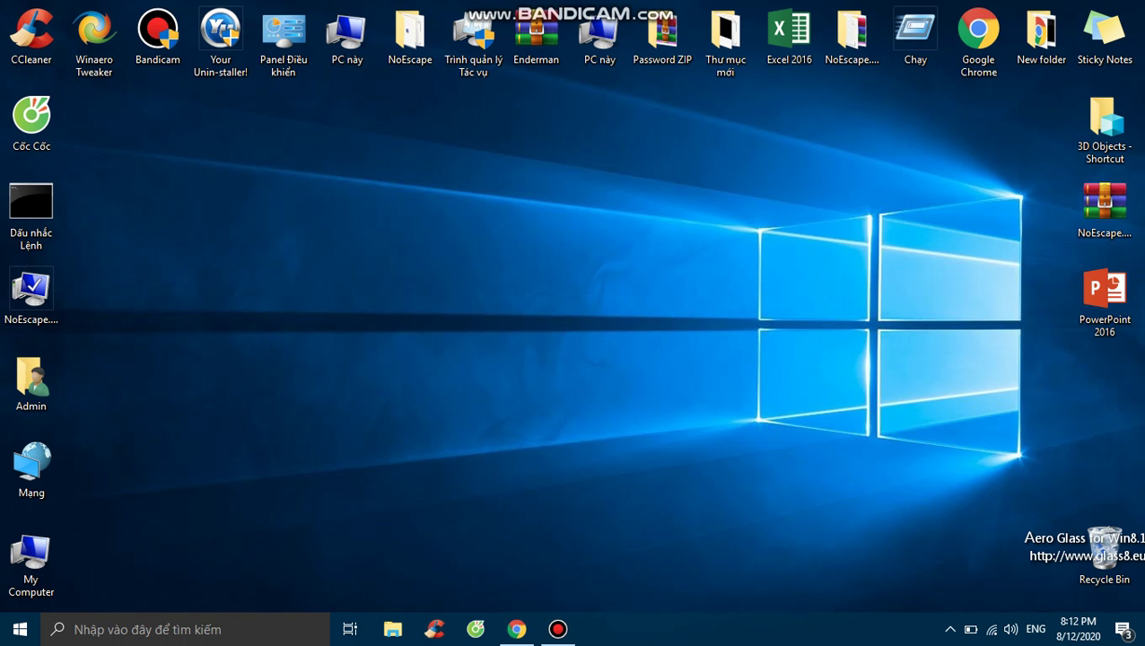
# Step: Turn off the User's Files (Tệp của Người dùng) and Network (Mạng) desktop icons through the Themes settings, and close Settings
pyautogui.rightClick(400, 144)
pyautogui.click(462, 438)
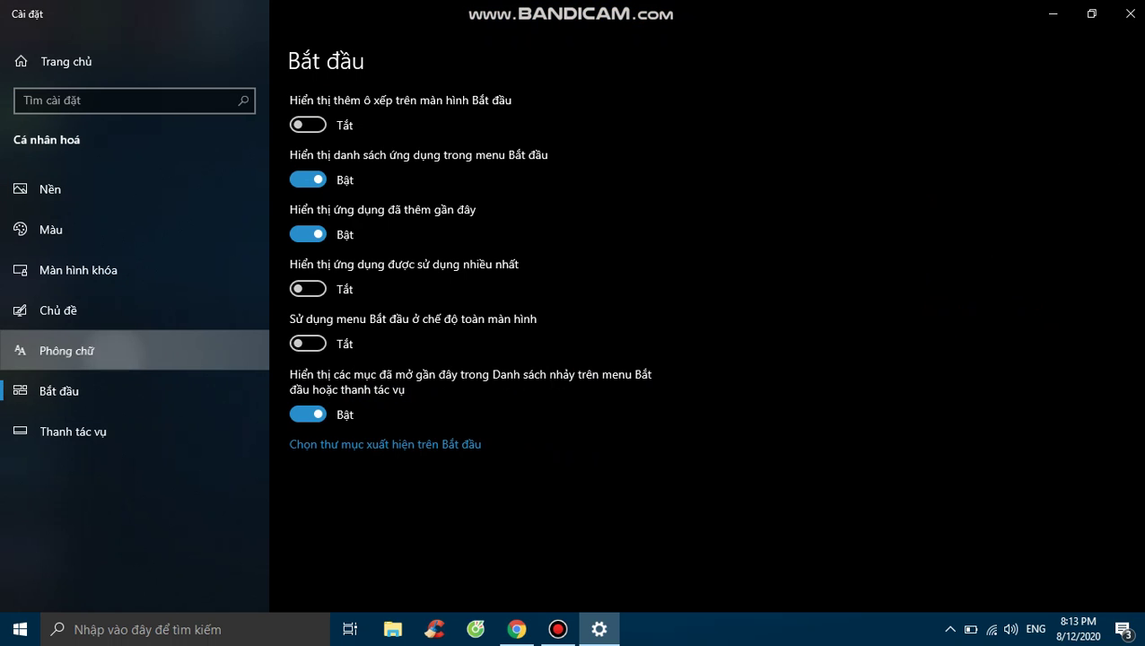
pyautogui.click(68, 350)
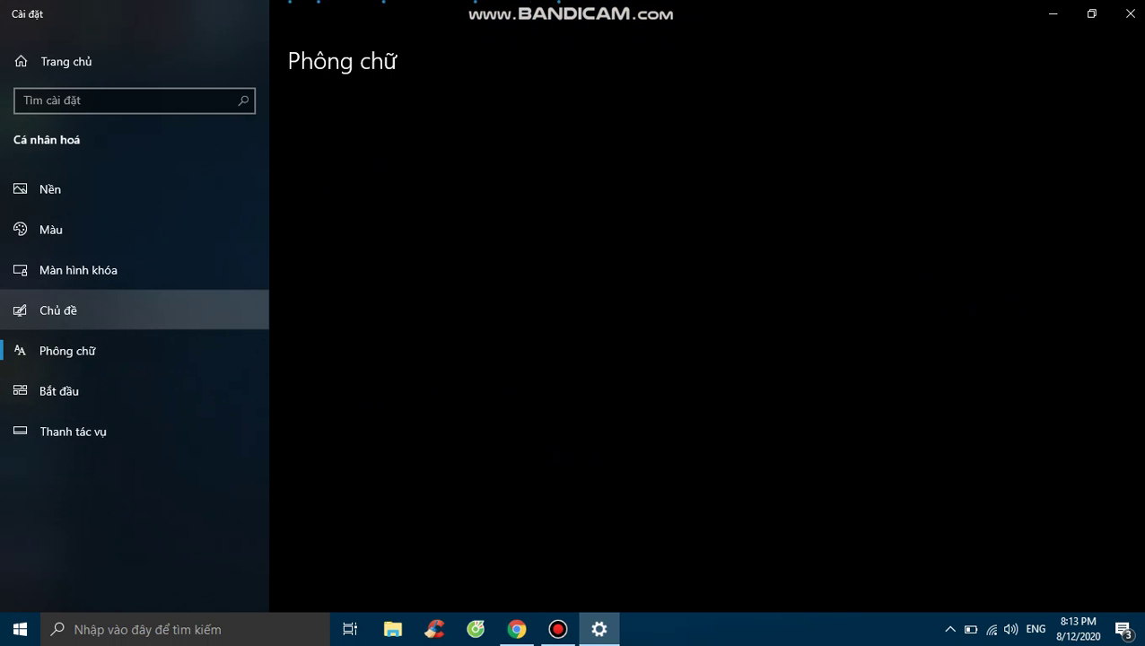
pyautogui.click(58, 310)
pyautogui.click(1019, 247)
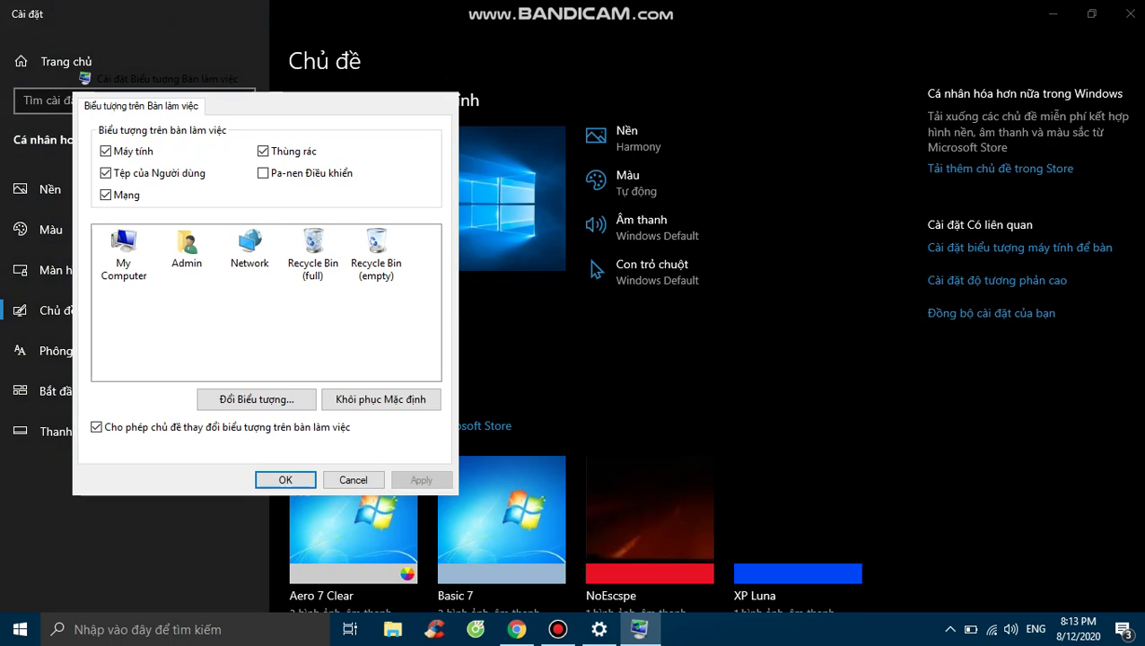
pyautogui.click(106, 195)
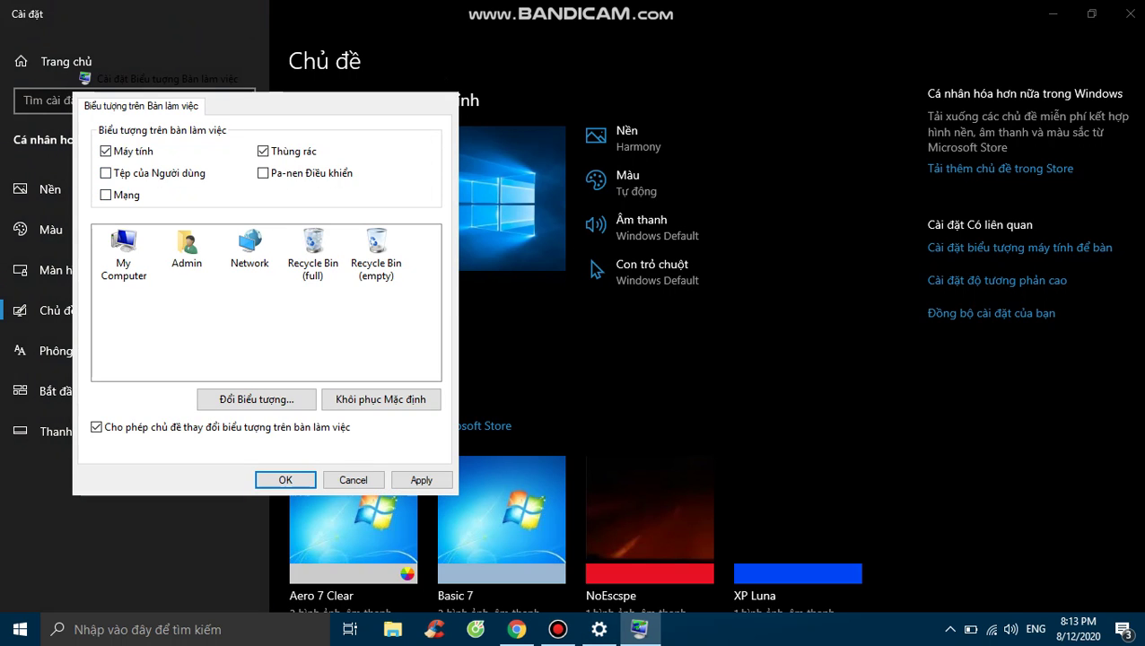
pyautogui.click(286, 481)
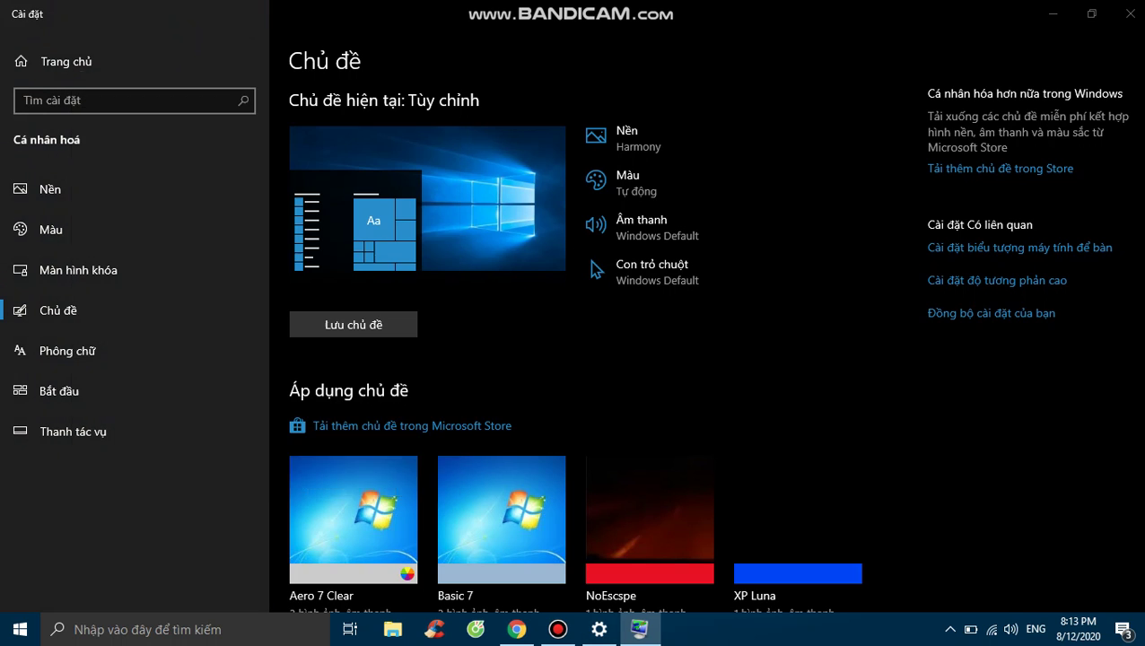
pyautogui.click(1131, 14)
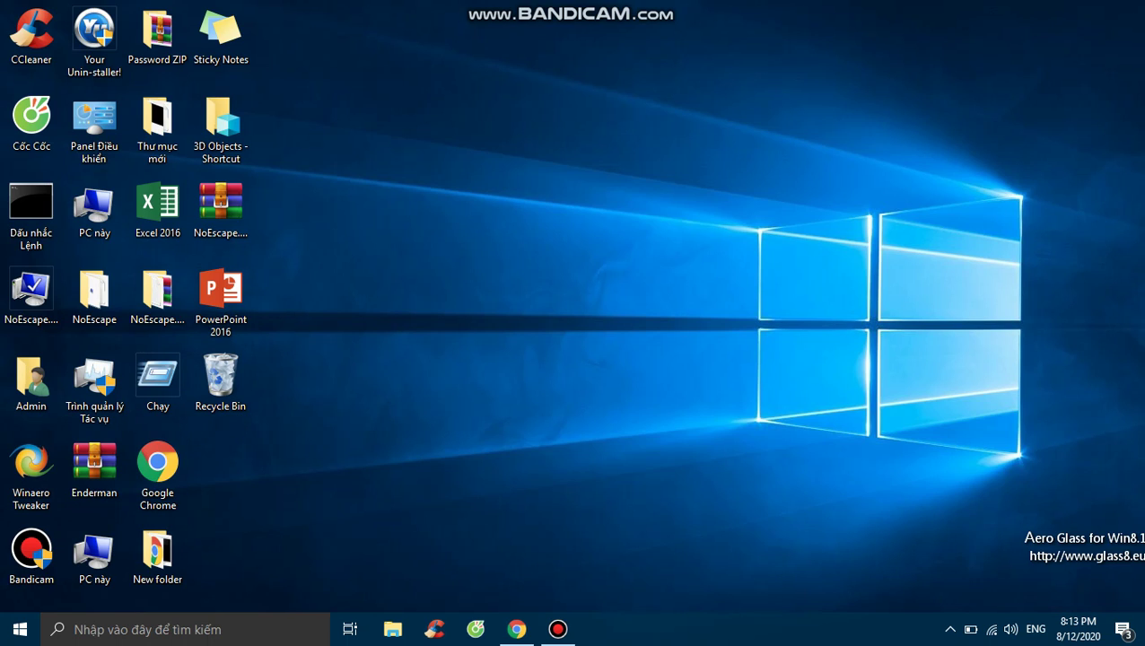
# Step: Move the desktop icons of the second and third rows, from Cốc Cốc to 3D Objects - Shortcut, into the top row after Sticky Notes
pyautogui.moveTo(361, 134); pyautogui.dragTo(37, 122)
pyautogui.moveTo(157, 117); pyautogui.dragTo(410, 29)
pyautogui.moveTo(348, 221); pyautogui.dragTo(36, 187)
pyautogui.moveTo(158, 204); pyautogui.dragTo(603, 33)
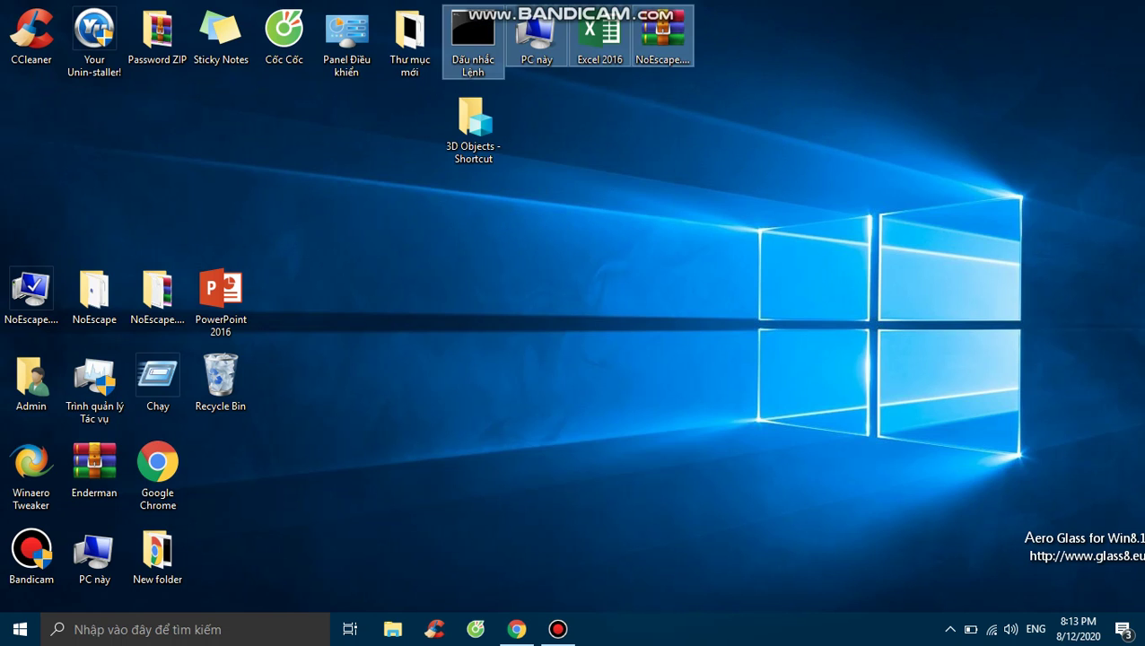
pyautogui.moveTo(473, 122); pyautogui.dragTo(732, 37)
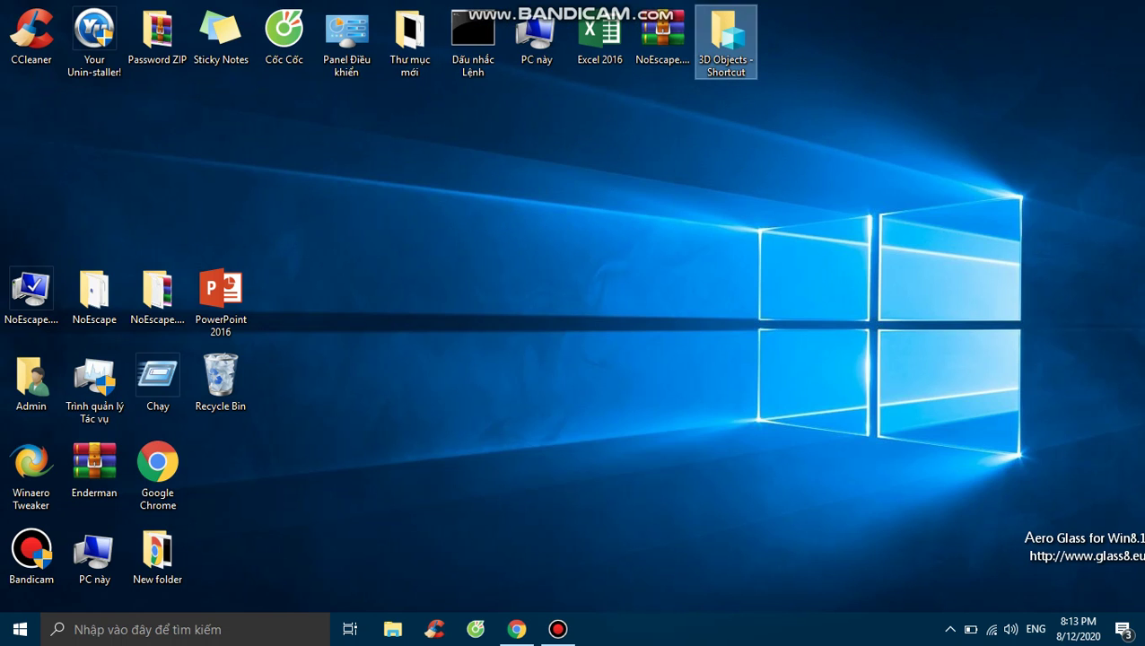
# Step: Move the NoEscape.exe shortcut, both NoEscape folders and PowerPoint 2016 into the top icon row, and the Recycle Bin to the desktop's lower-right corner
pyautogui.moveTo(336, 276); pyautogui.dragTo(54, 271)
pyautogui.moveTo(329, 312); pyautogui.dragTo(790, 36)
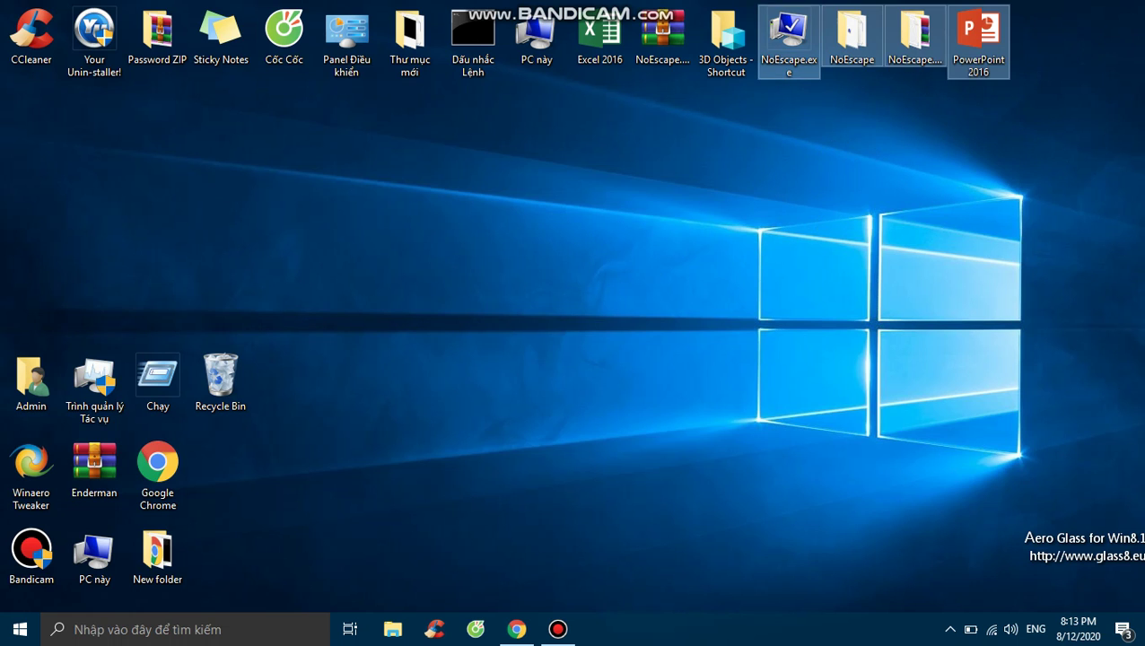
pyautogui.moveTo(220, 377); pyautogui.dragTo(1097, 565)
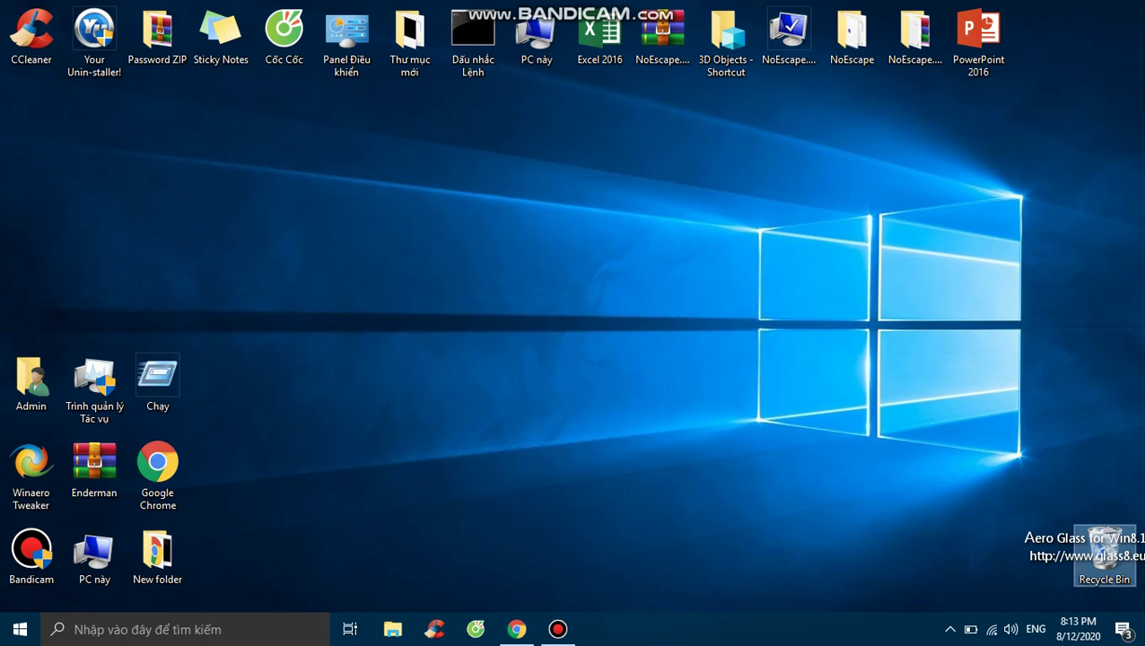
# Step: Move Chạy and Trình quản lý Tác vụ to the end of the top icon row, and place Google Chrome and New folder beneath them
pyautogui.moveTo(157, 382); pyautogui.dragTo(1032, 36)
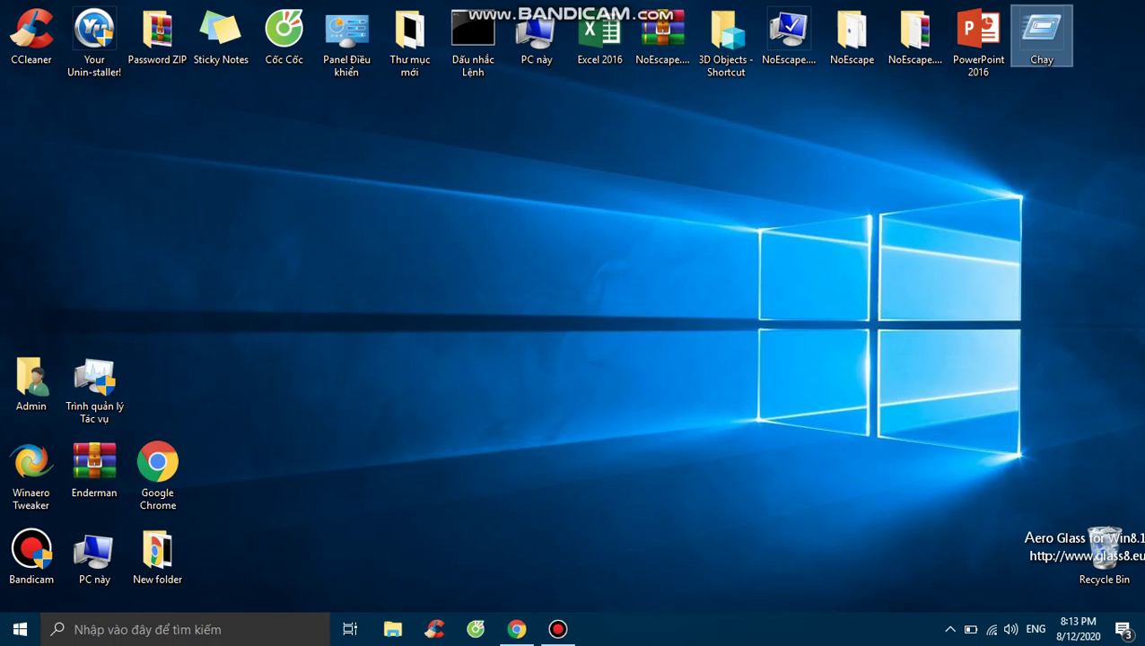
pyautogui.moveTo(95, 381); pyautogui.dragTo(1106, 40)
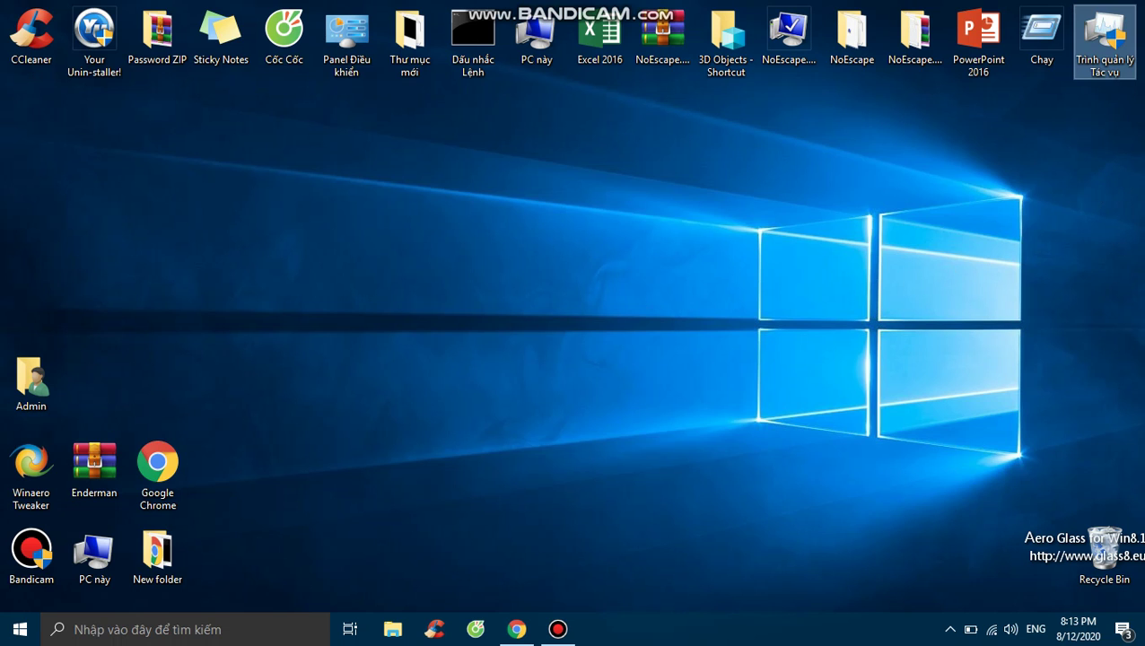
pyautogui.moveTo(198, 416); pyautogui.dragTo(144, 552)
pyautogui.moveTo(158, 465); pyautogui.dragTo(1102, 119)
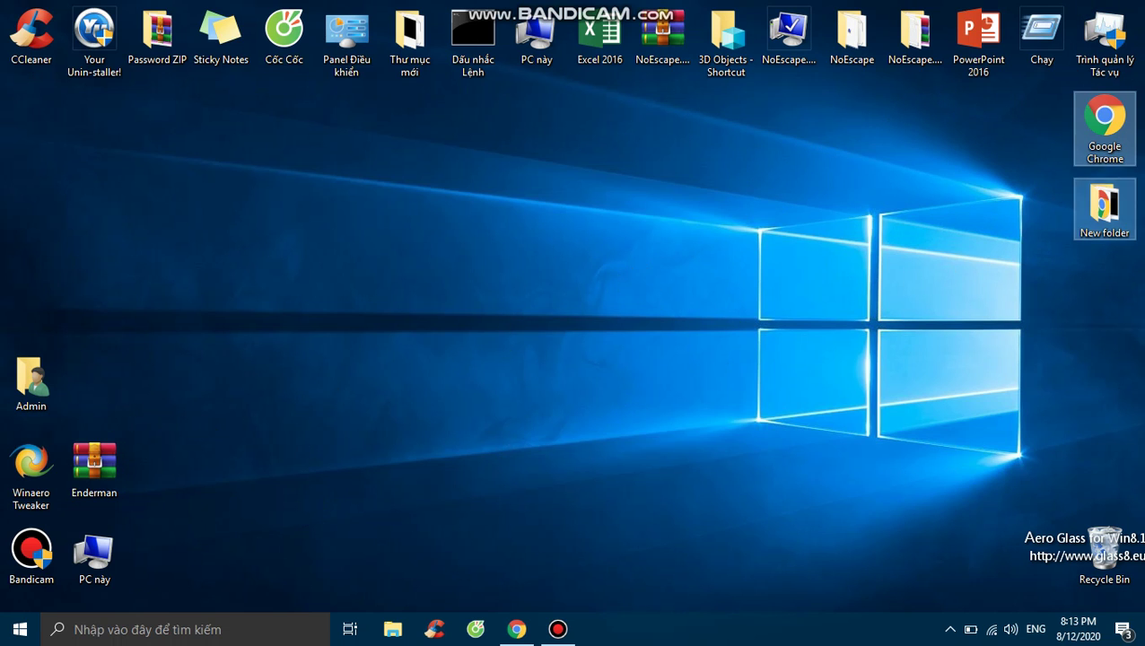